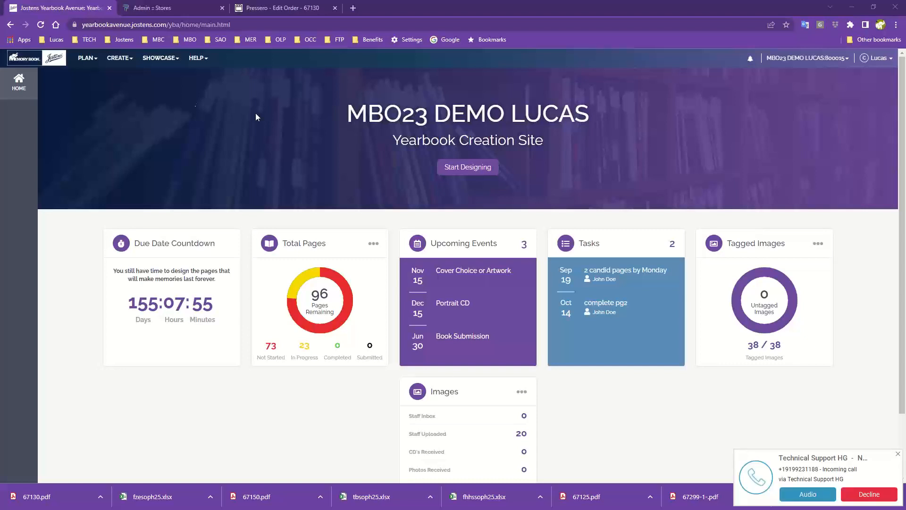
# Step: Open the Image Library and dismiss the welcome notice about image folder states
pyautogui.click(118, 58)
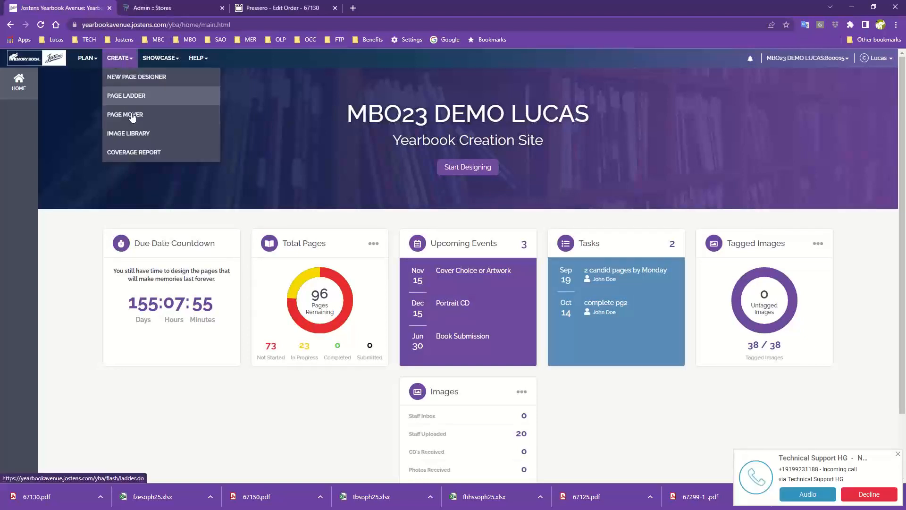
pyautogui.click(130, 134)
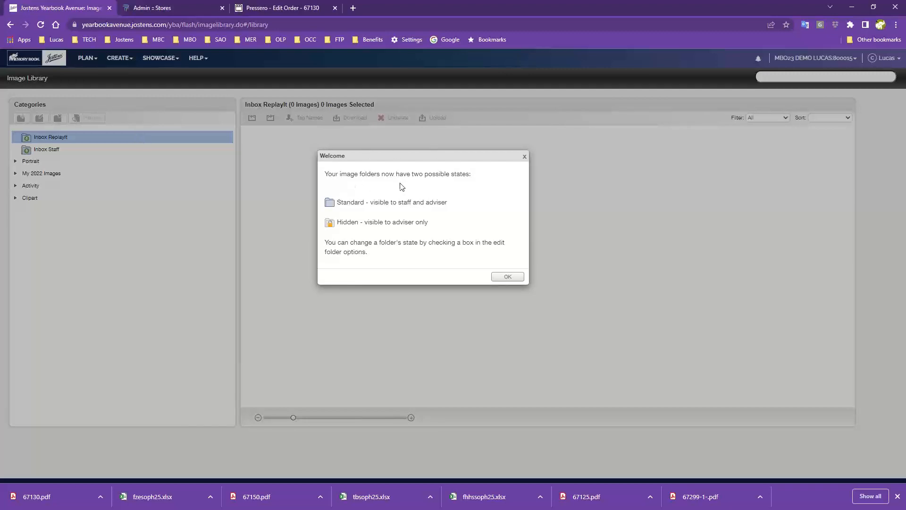
pyautogui.click(518, 278)
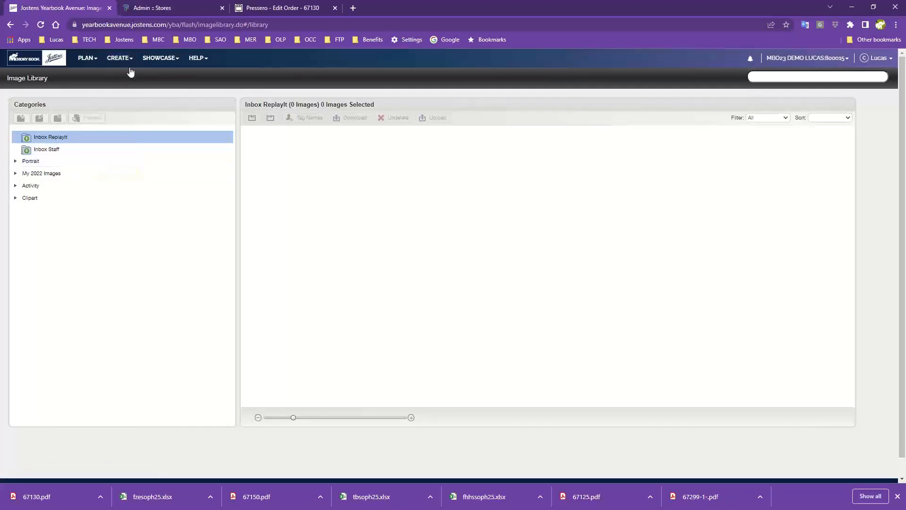
# Step: Expand the Portrait category and display the images in its first class folder
pyautogui.click(120, 59)
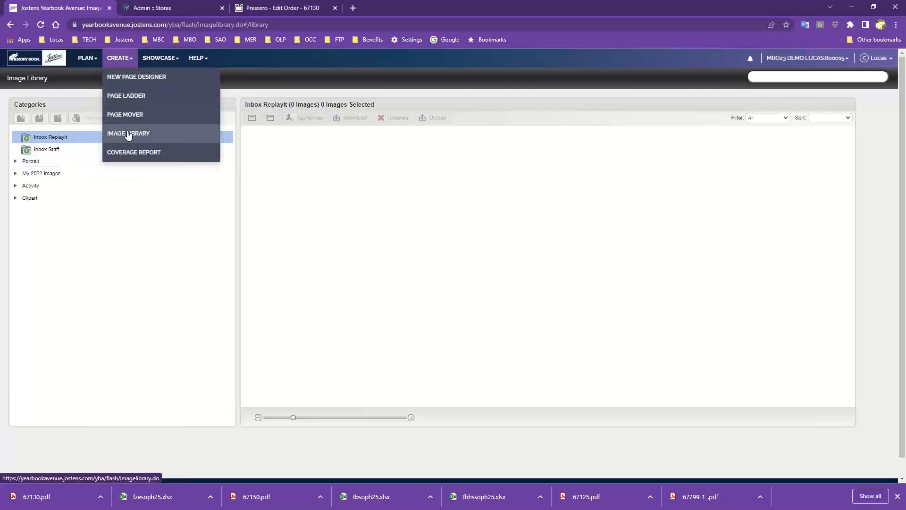
pyautogui.click(78, 196)
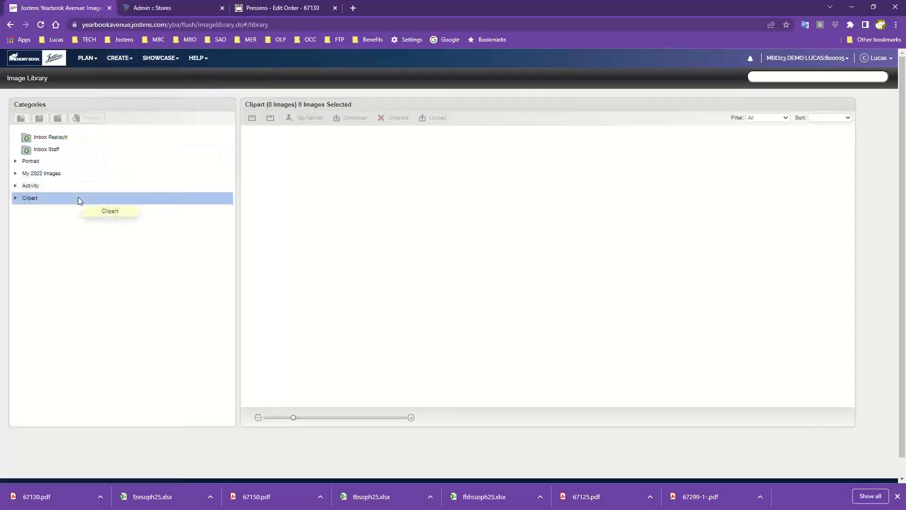
pyautogui.click(15, 161)
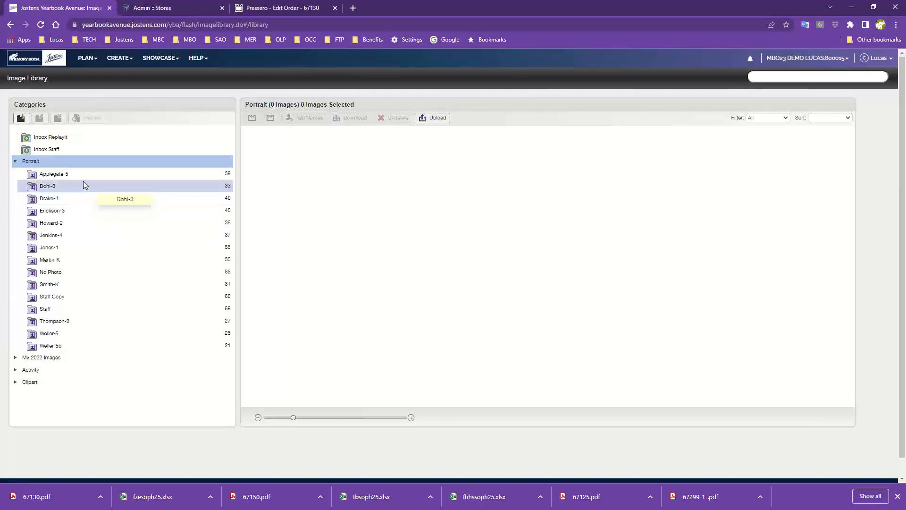
pyautogui.click(44, 179)
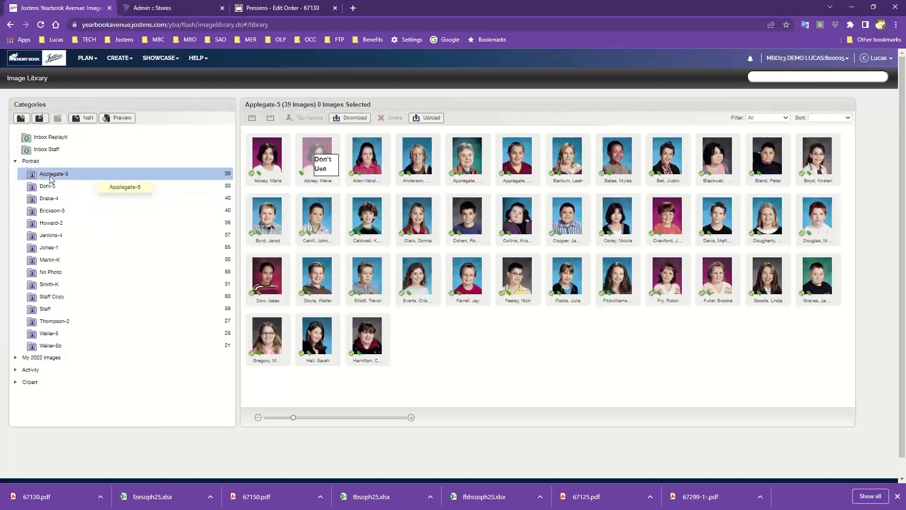
# Step: Preview the class folder's portraits as a PDF, examine the photos and names on both pages, and close the preview
pyautogui.click(124, 118)
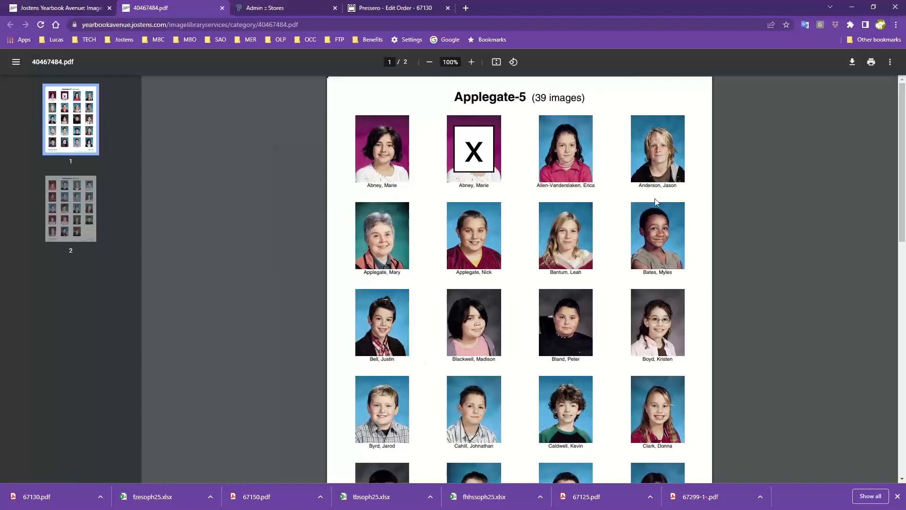
pyautogui.scroll(-3, 585, 328)
pyautogui.scroll(-8, 585, 329)
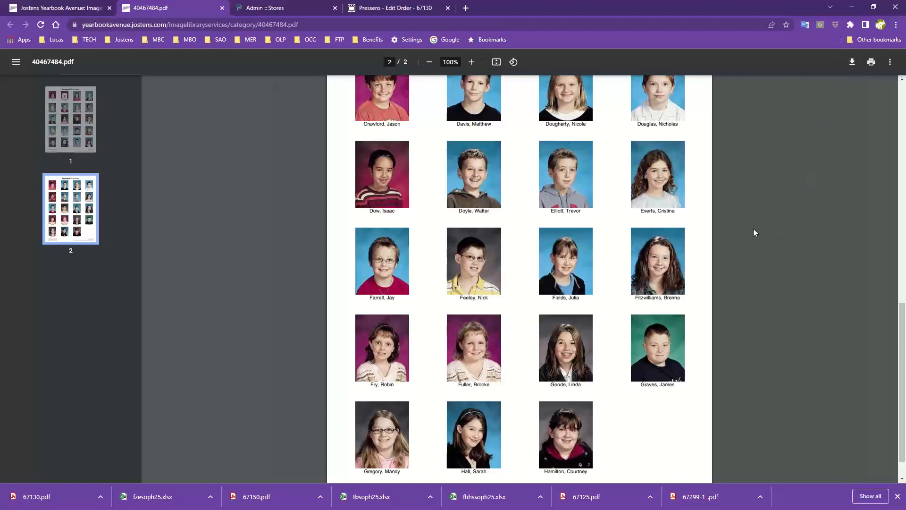
pyautogui.scroll(10, 609, 293)
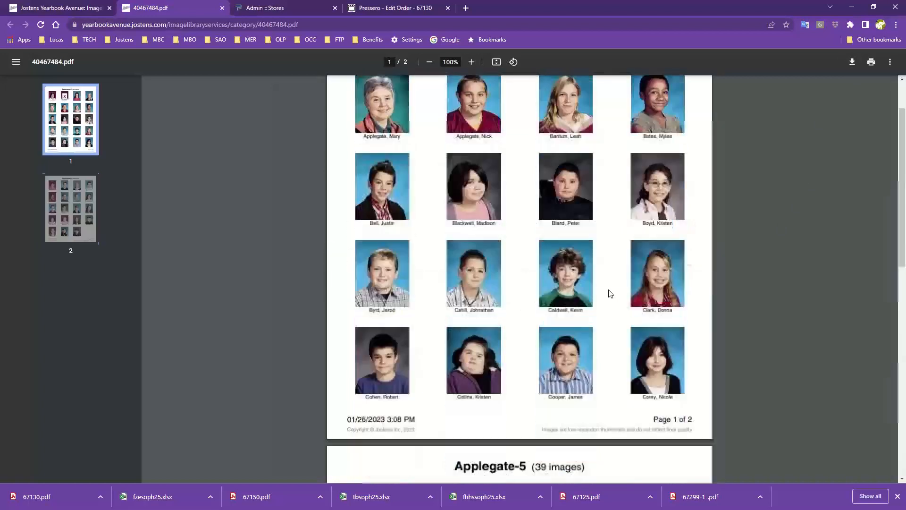
pyautogui.scroll(3, 611, 293)
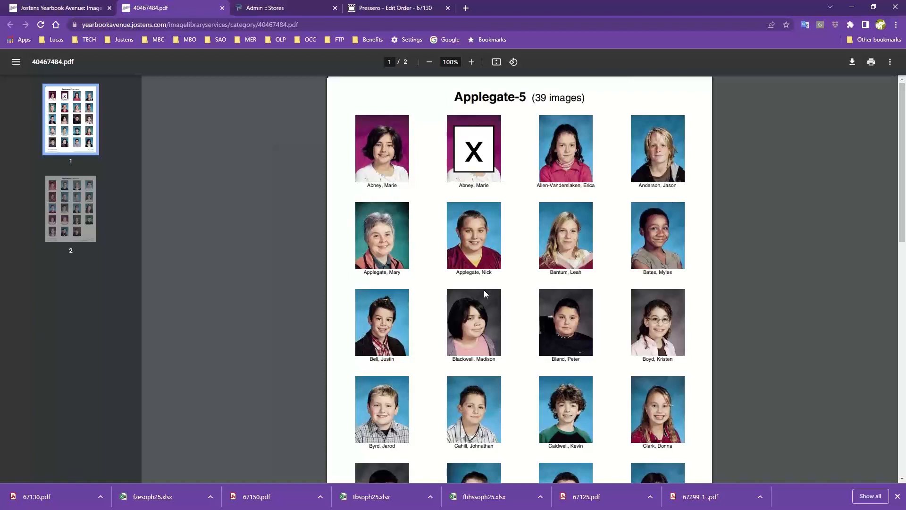
pyautogui.scroll(-1, 483, 294)
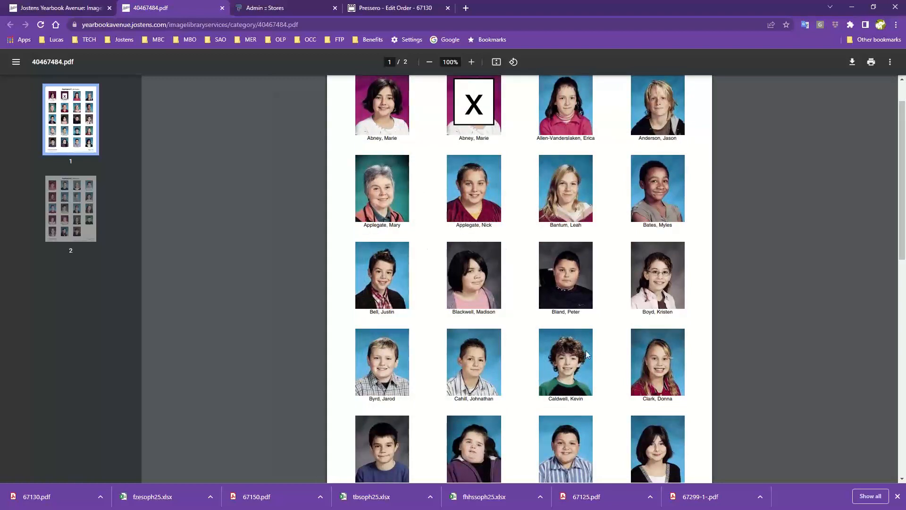
pyautogui.scroll(-3, 477, 415)
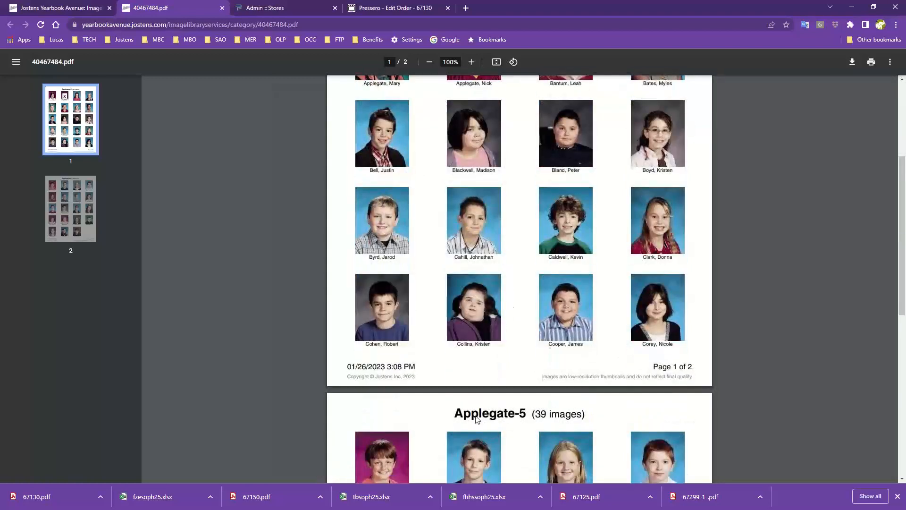
pyautogui.scroll(4, 475, 415)
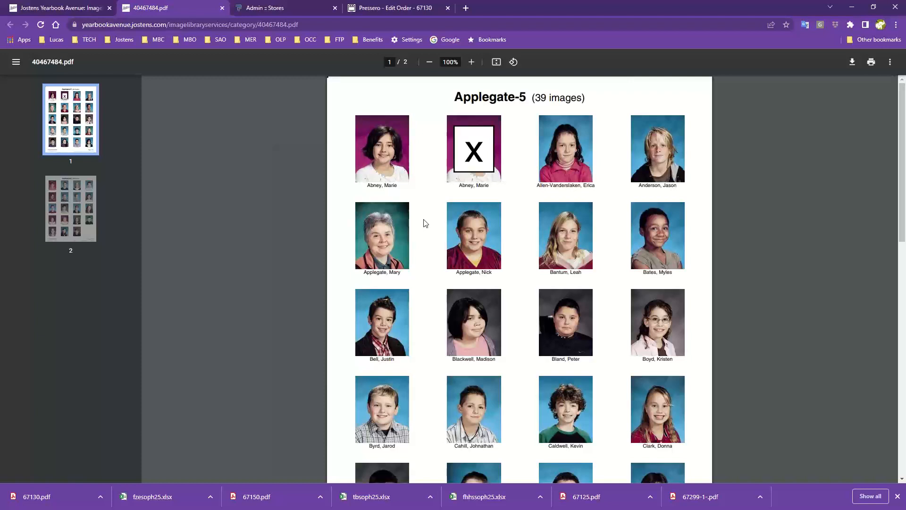
pyautogui.click(222, 8)
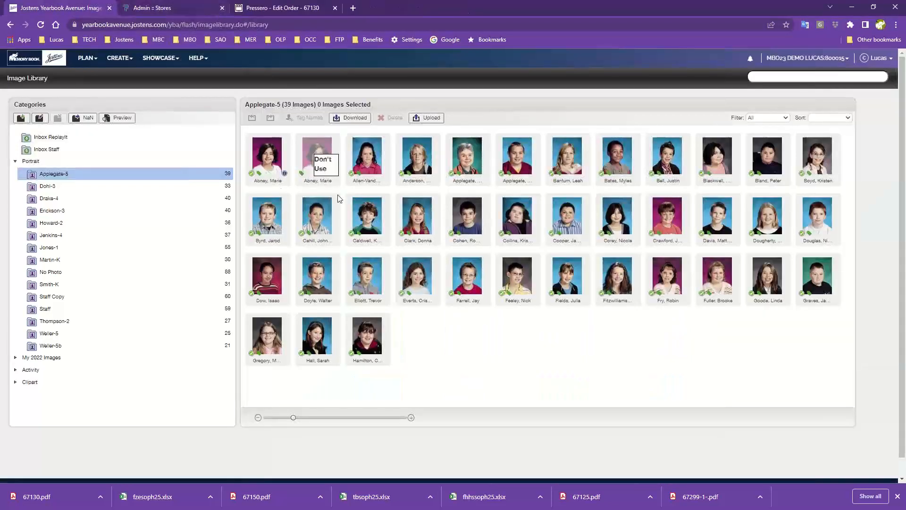
# Step: Set the portrait marked Don't Use, 5040.jpg, to Use Portrait in its details and apply the change
pyautogui.doubleClick(316, 156)
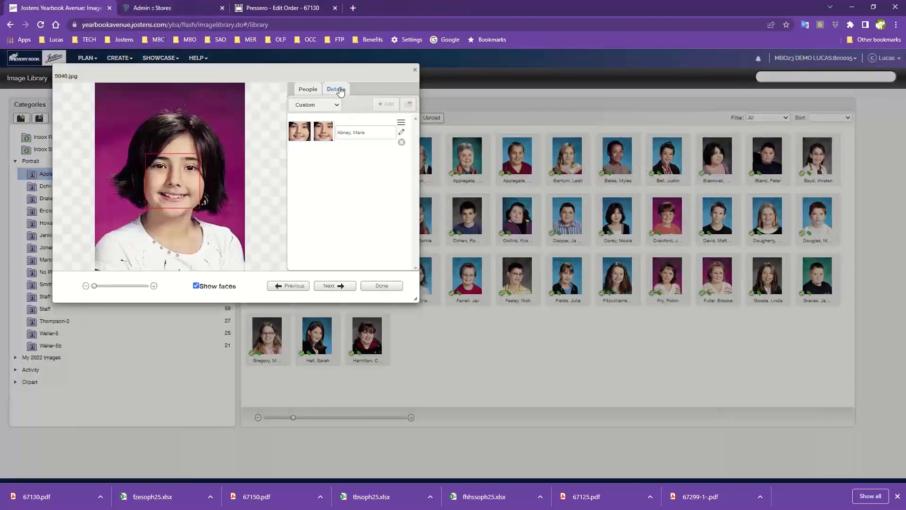
pyautogui.click(336, 89)
pyautogui.click(382, 119)
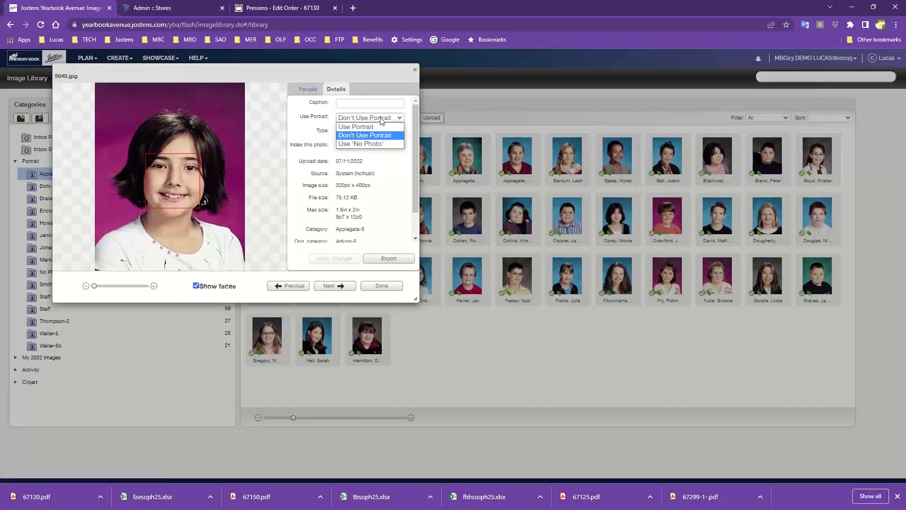
pyautogui.click(358, 126)
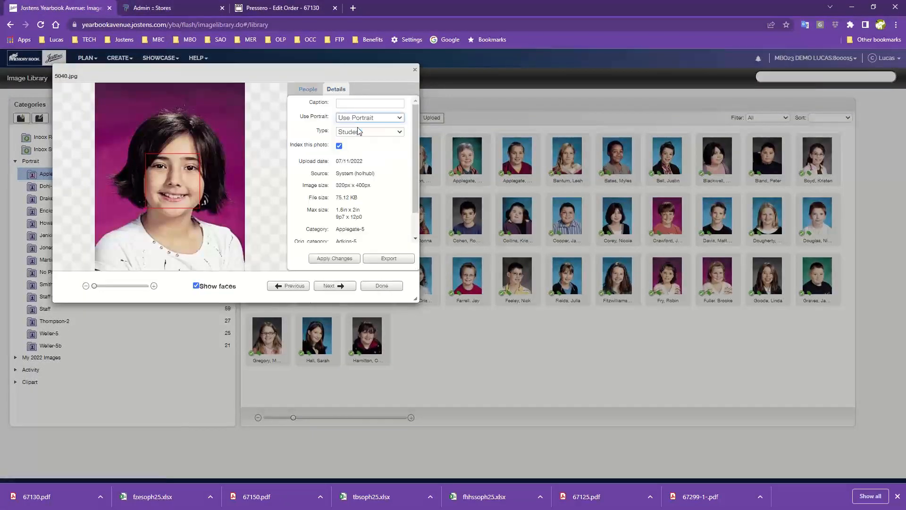
pyautogui.click(333, 258)
pyautogui.click(381, 286)
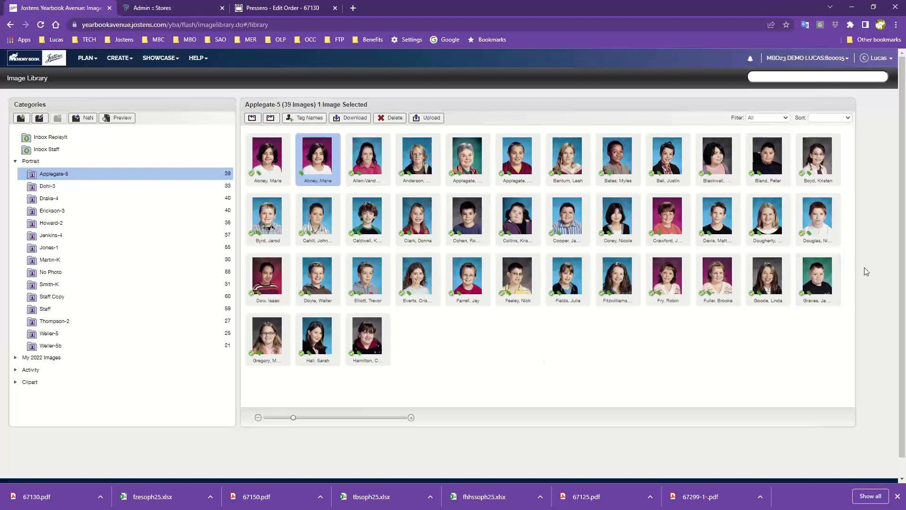
# Step: View the image details of the folder's first portrait, 5001.jpg, and close them
pyautogui.moveTo(230, 198); pyautogui.dragTo(228, 211)
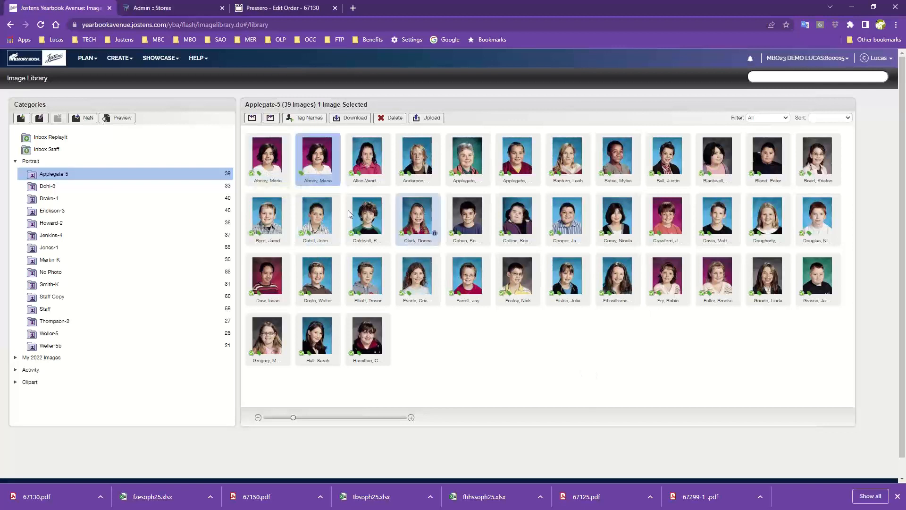
pyautogui.doubleClick(271, 154)
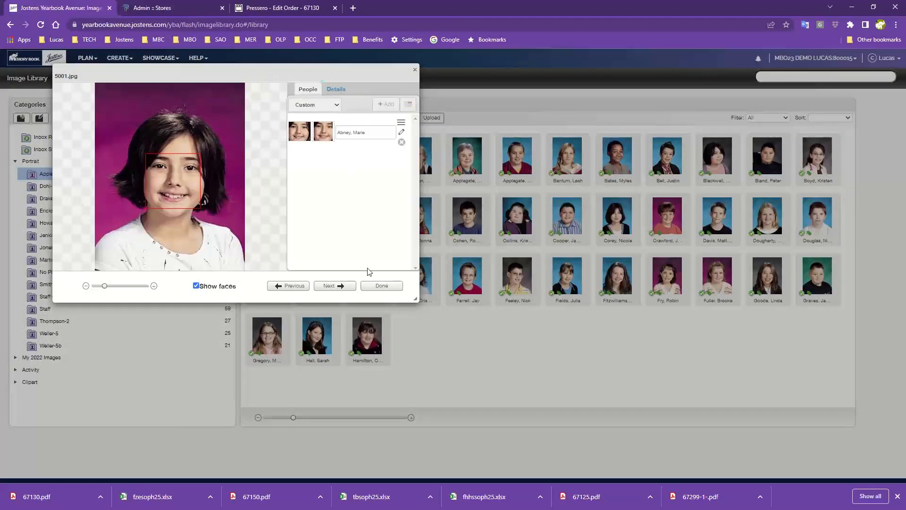
pyautogui.click(370, 287)
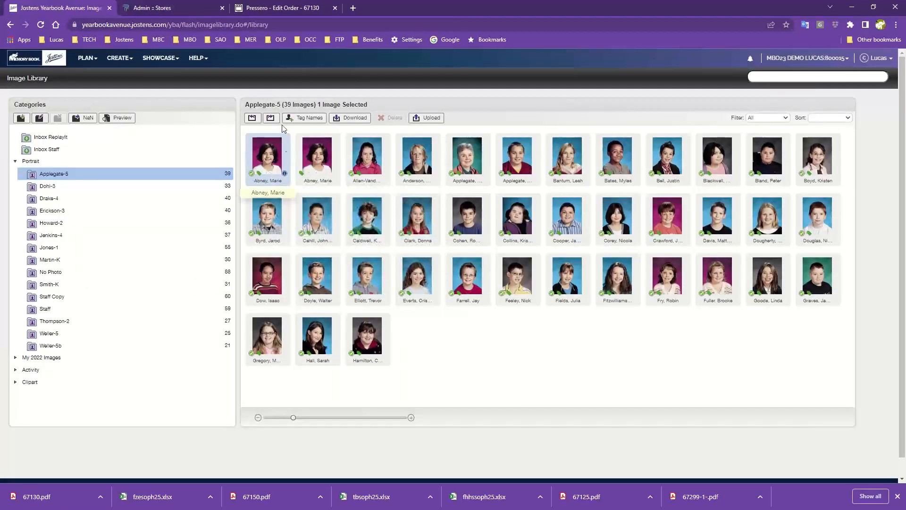
# Step: Change the spelling of the student's first name tagged on portrait 5001.jpg and save the edit
pyautogui.click(284, 177)
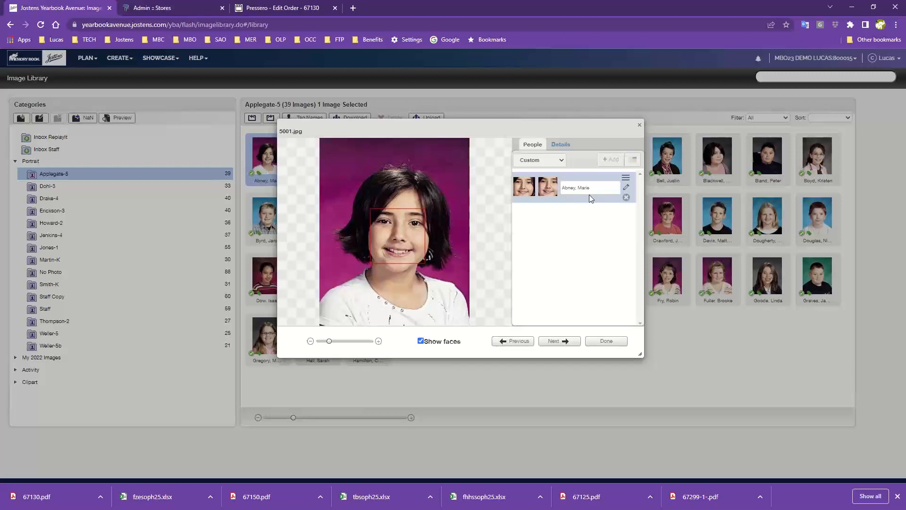
pyautogui.click(626, 188)
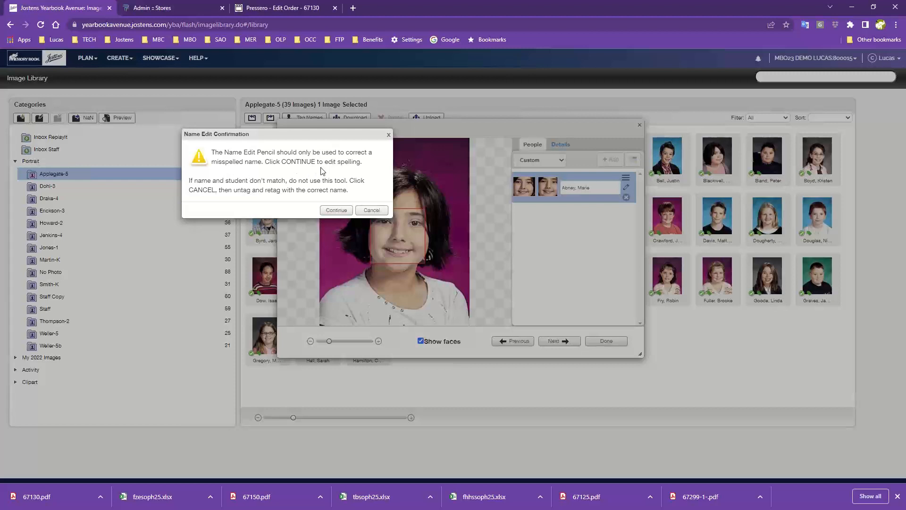
pyautogui.click(340, 211)
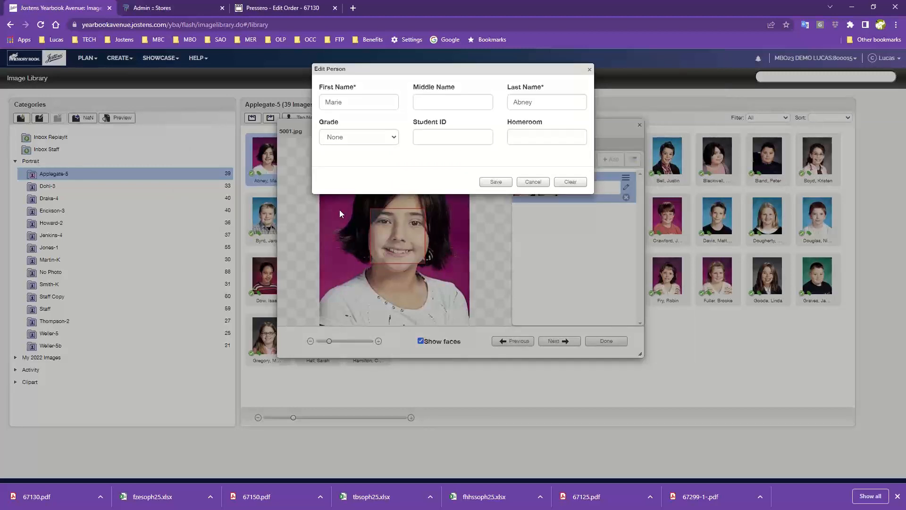
pyautogui.moveTo(396, 71); pyautogui.dragTo(413, 126)
pyautogui.moveTo(368, 156); pyautogui.dragTo(332, 156)
pyautogui.write('Mary')
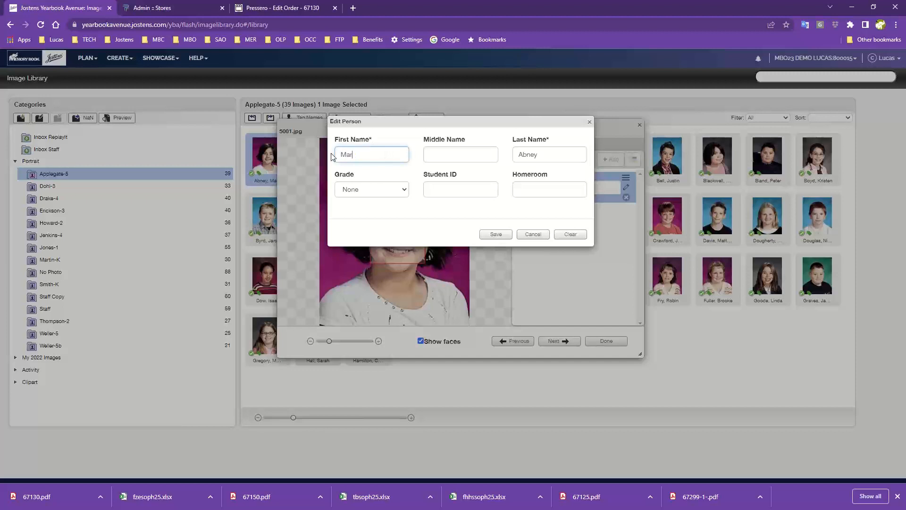
pyautogui.click(495, 233)
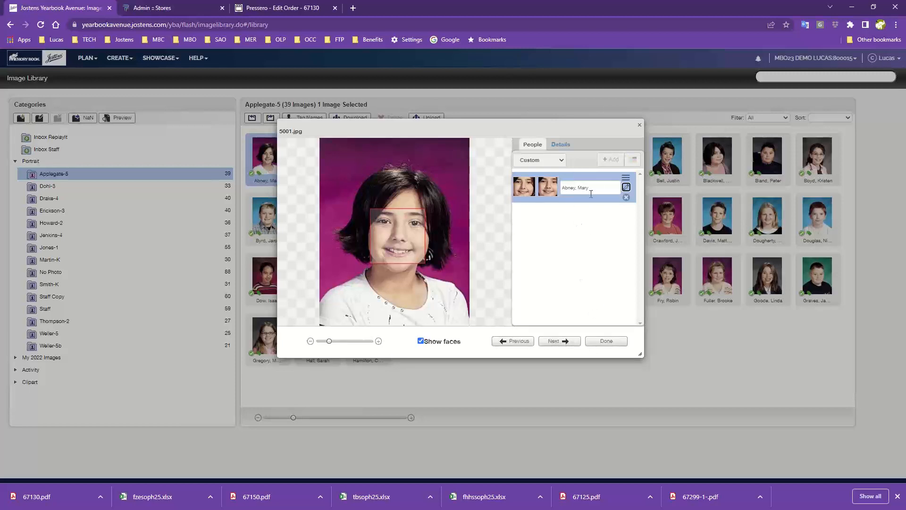
pyautogui.click(613, 346)
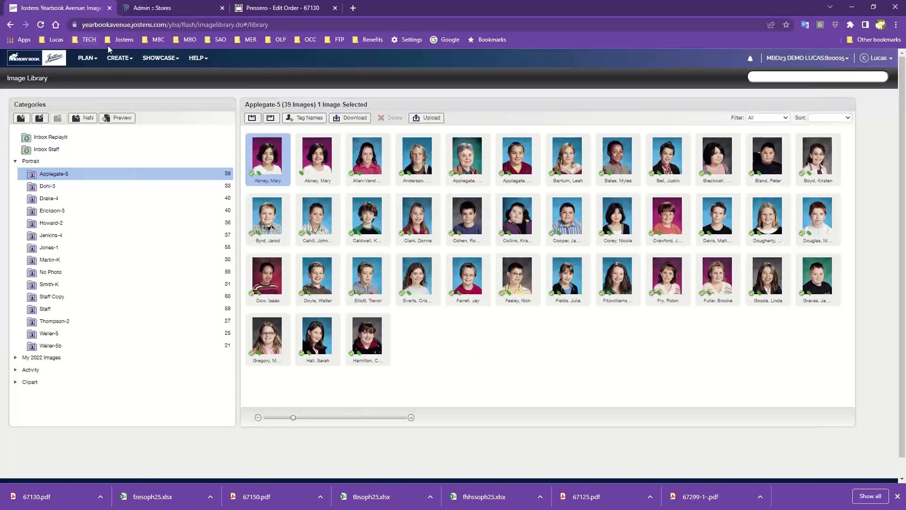
# Step: Open the Coverage Report and restore the original first name of the student in the third row
pyautogui.click(166, 60)
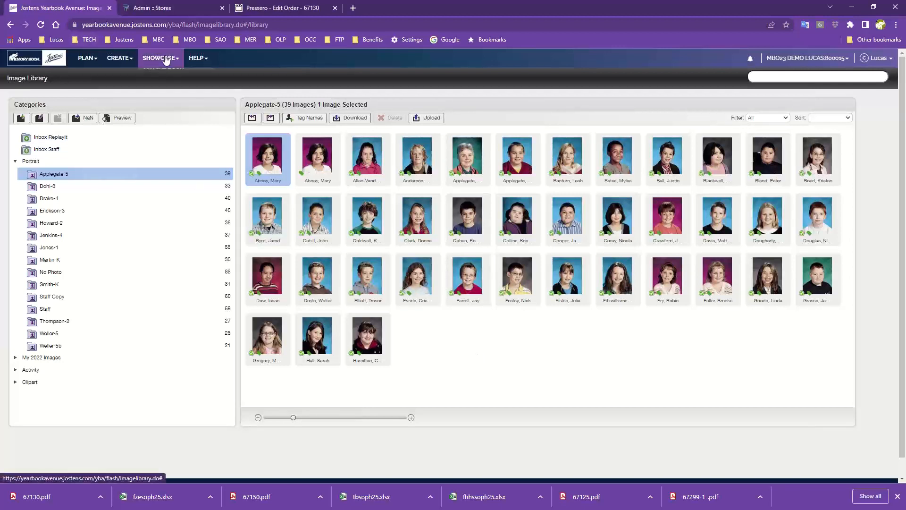
pyautogui.click(119, 59)
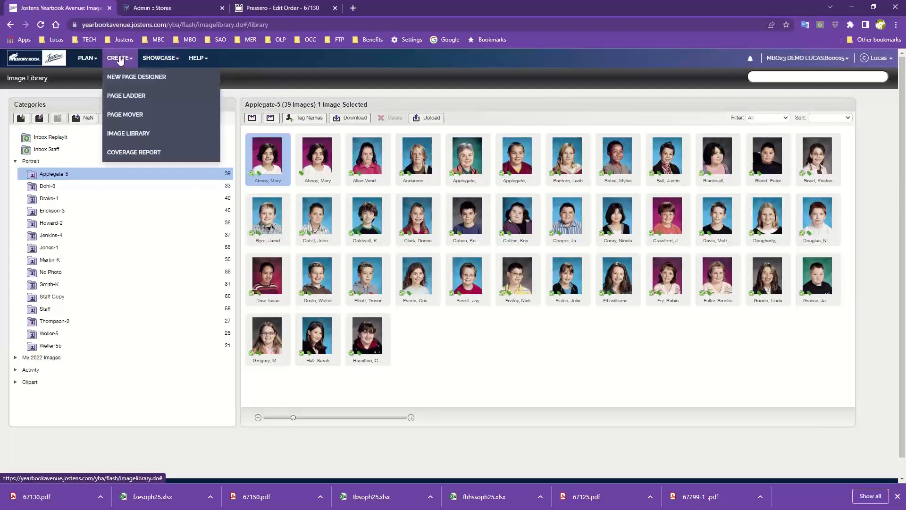
pyautogui.click(132, 153)
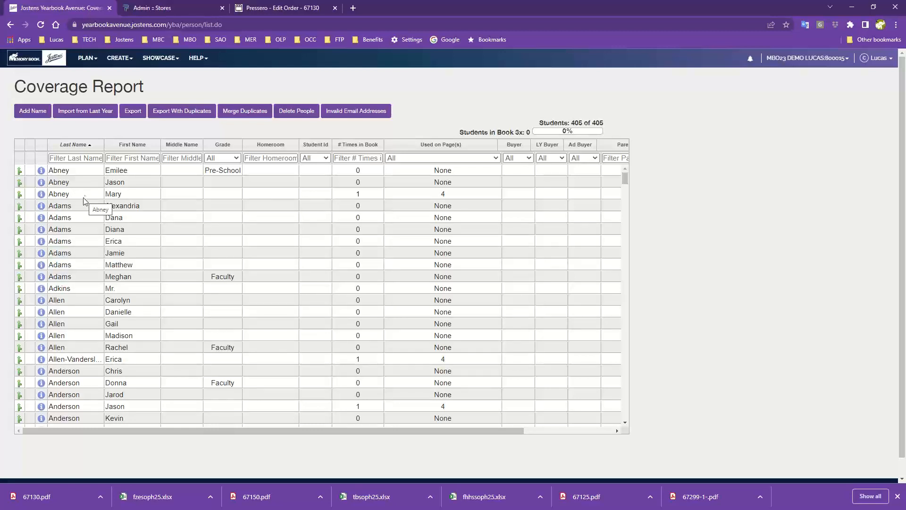
pyautogui.doubleClick(130, 194)
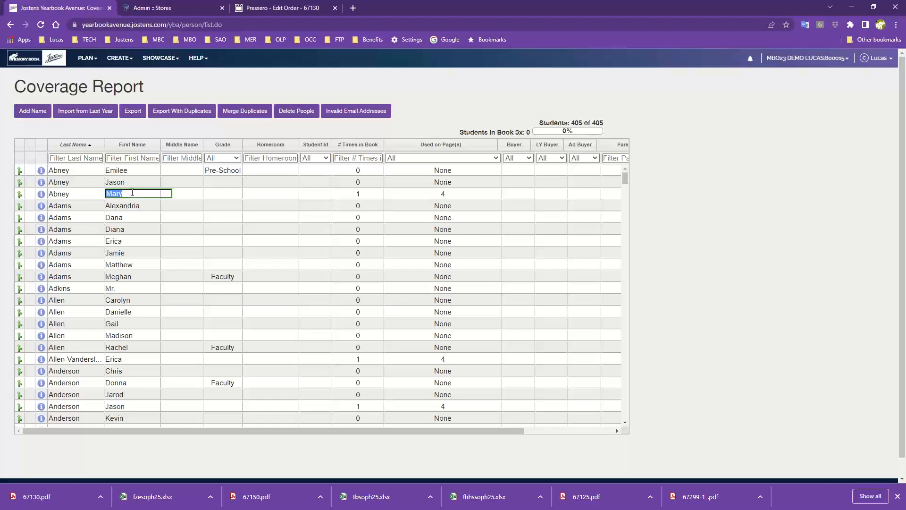
pyautogui.click(132, 193)
# Step: Open the first-name cells of several students below the third row for editing
pyautogui.doubleClick(152, 205)
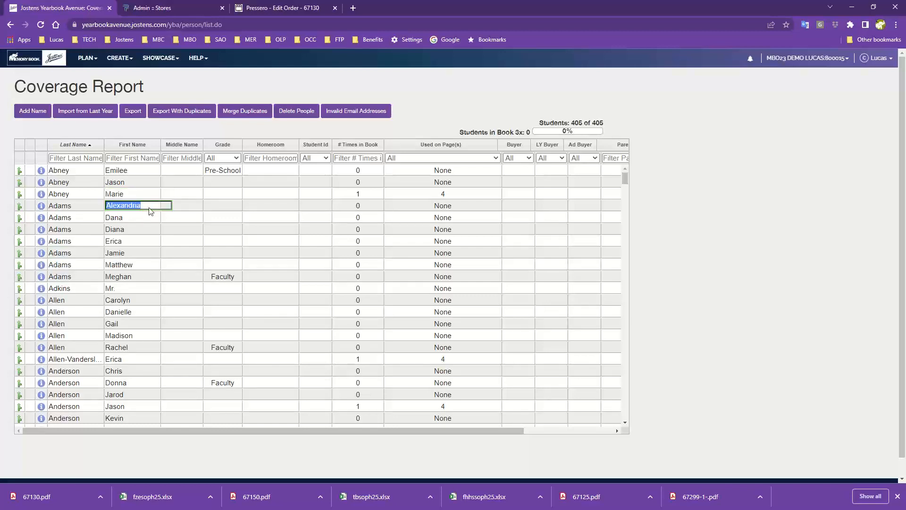
pyautogui.doubleClick(144, 217)
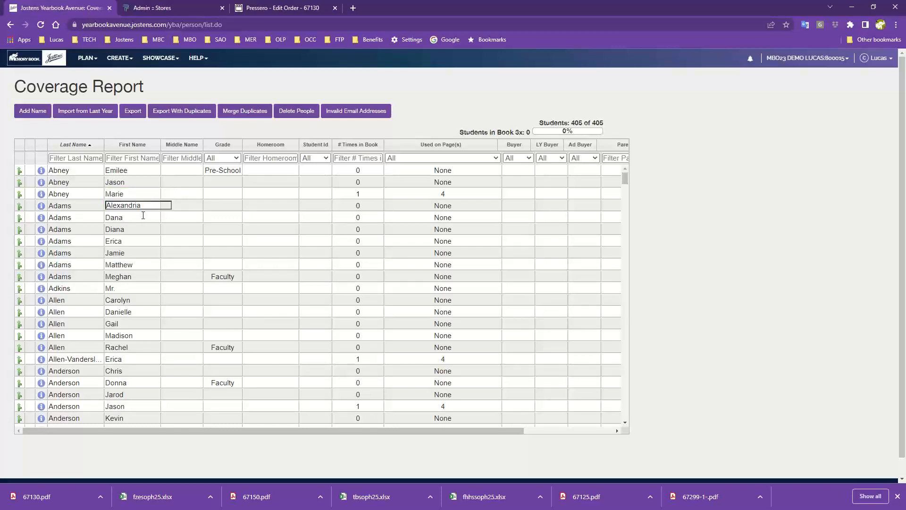
pyautogui.doubleClick(138, 240)
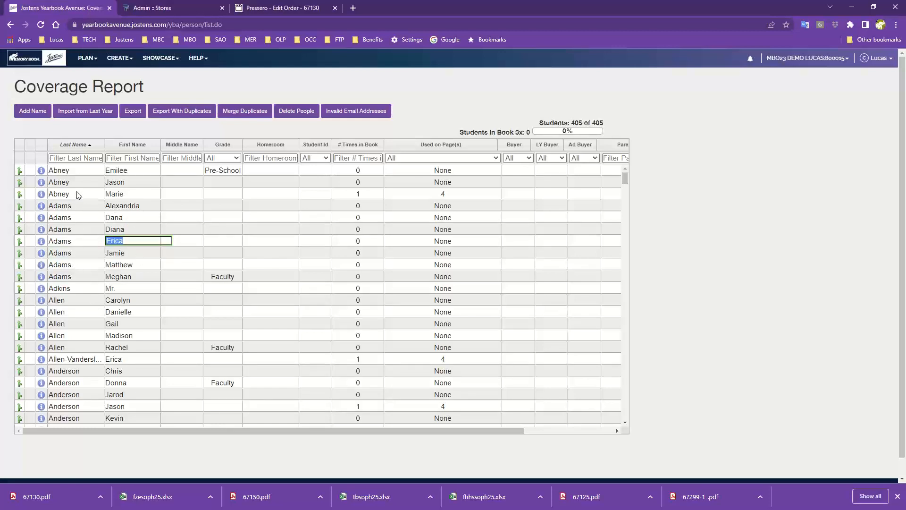
# Step: Look through the student list and open the last-name cells in the seventh and ninth rows for editing
pyautogui.scroll(-6, 112, 321)
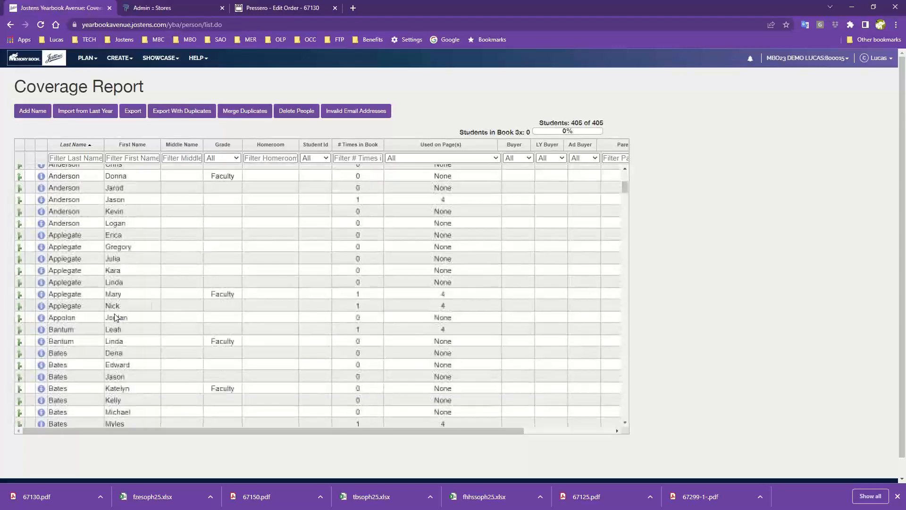
pyautogui.scroll(-20, 114, 316)
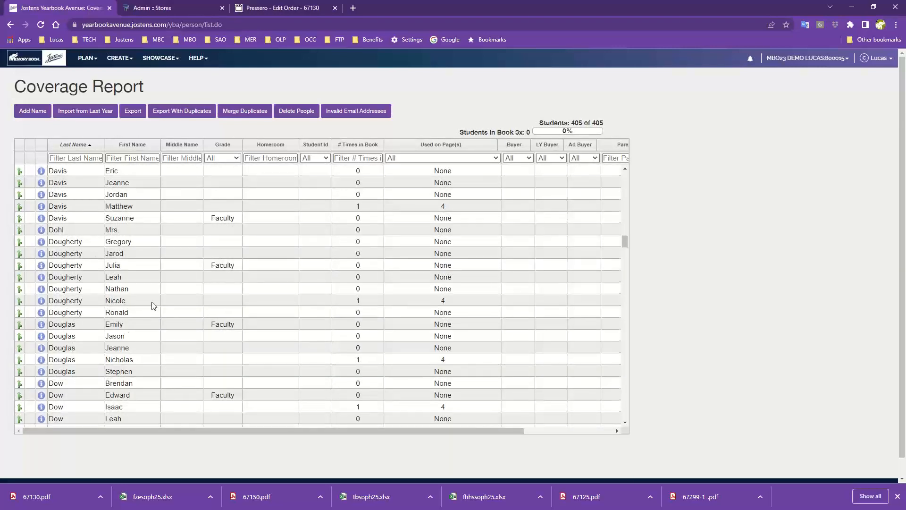
pyautogui.scroll(10, 152, 304)
pyautogui.scroll(15, 151, 305)
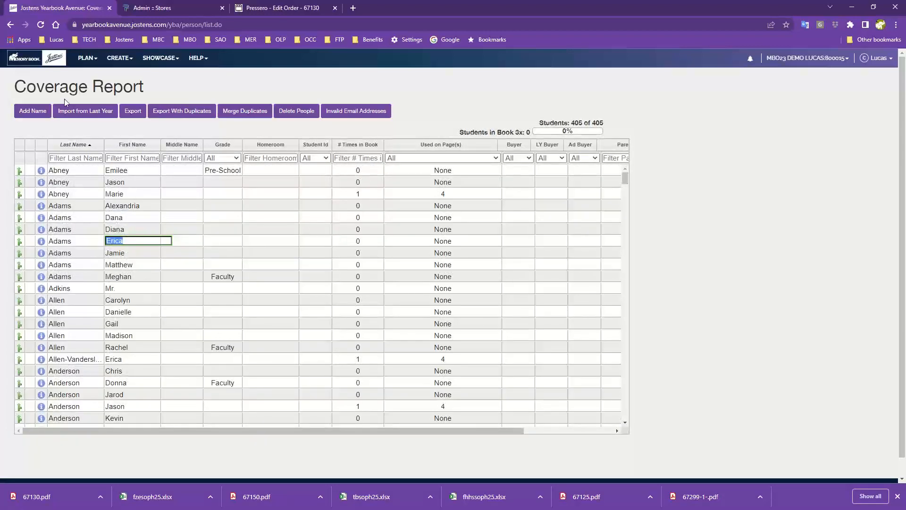
pyautogui.click(61, 246)
pyautogui.click(84, 263)
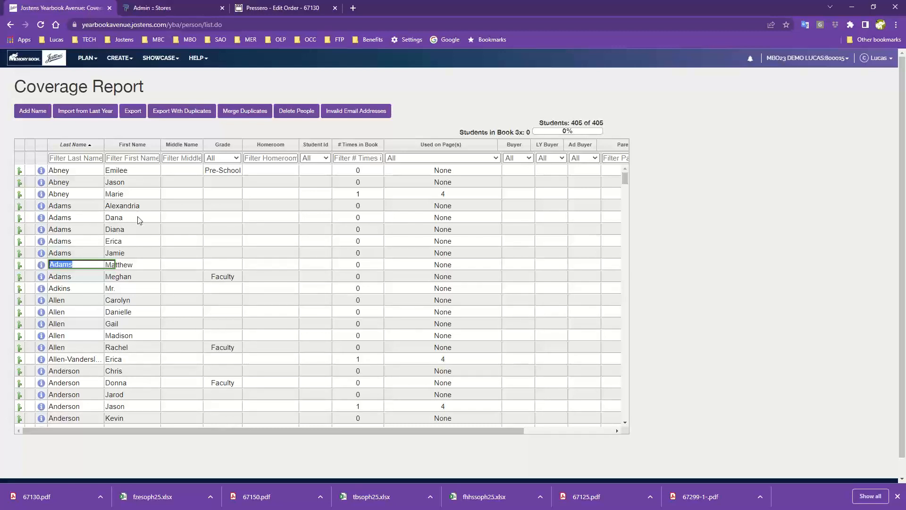
# Step: View the face details of the students in the fifth and sixth rows and close them
pyautogui.click(41, 219)
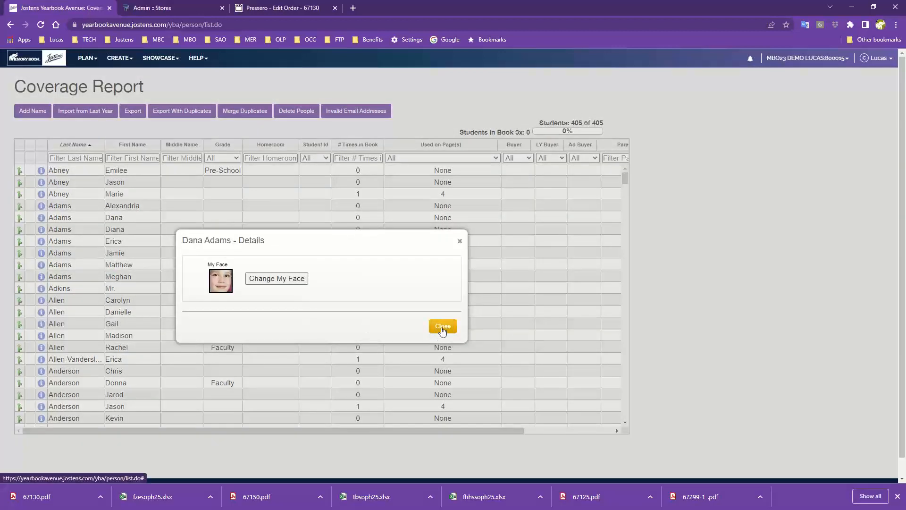
pyautogui.click(442, 327)
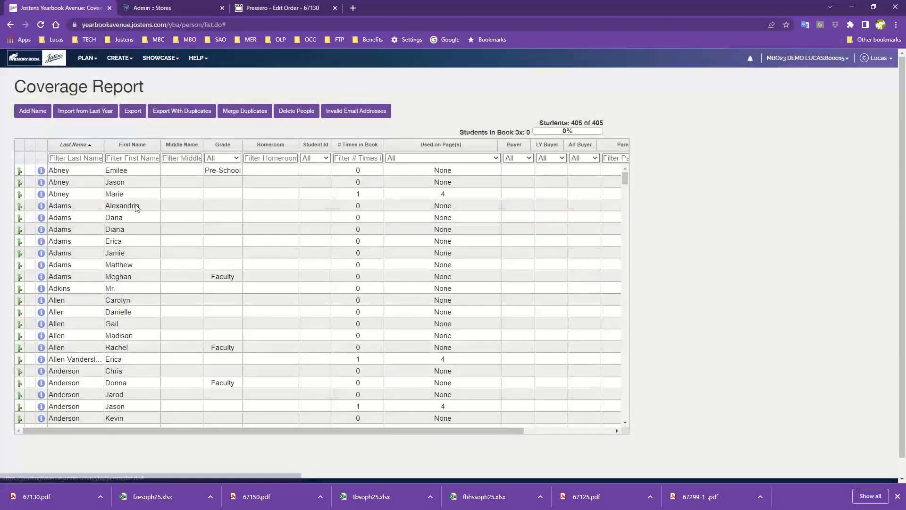
pyautogui.click(42, 230)
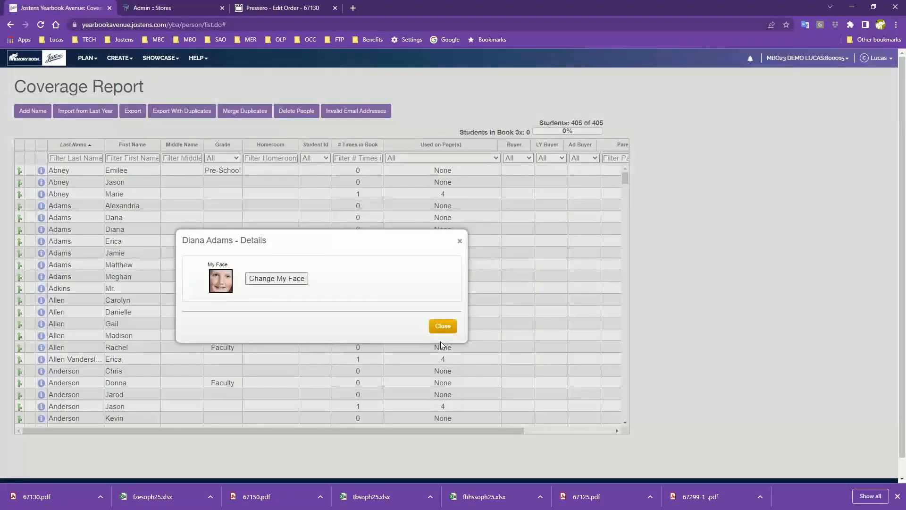
pyautogui.click(442, 329)
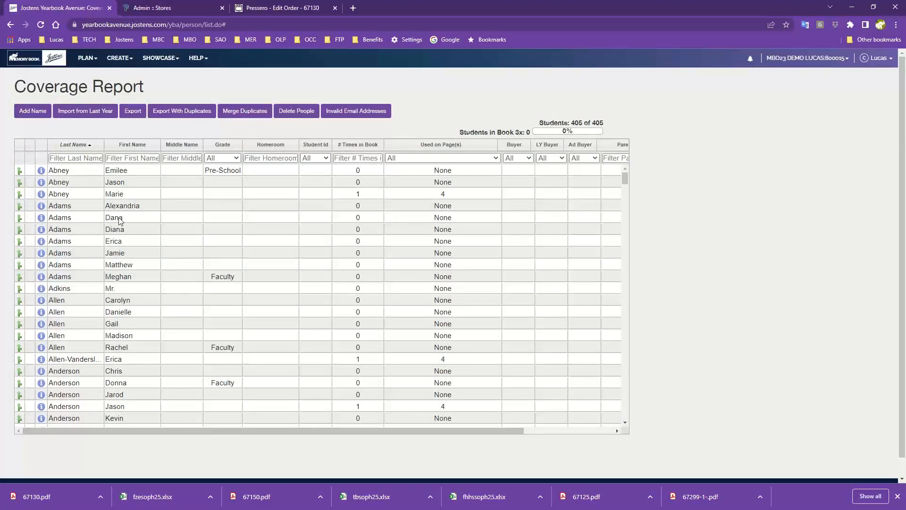
# Step: Examine the names and page usage of the students further down the Coverage Report, returning to the first rows
pyautogui.scroll(-2, 95, 249)
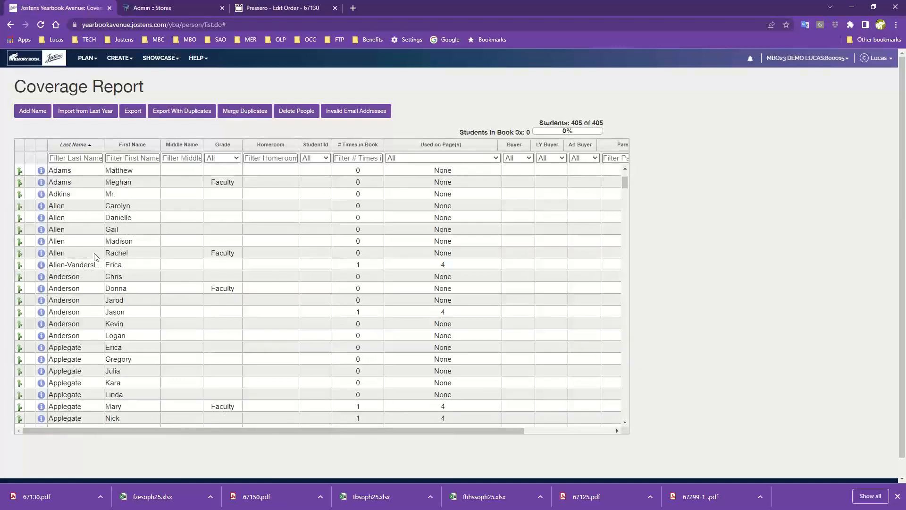
pyautogui.scroll(-2, 94, 257)
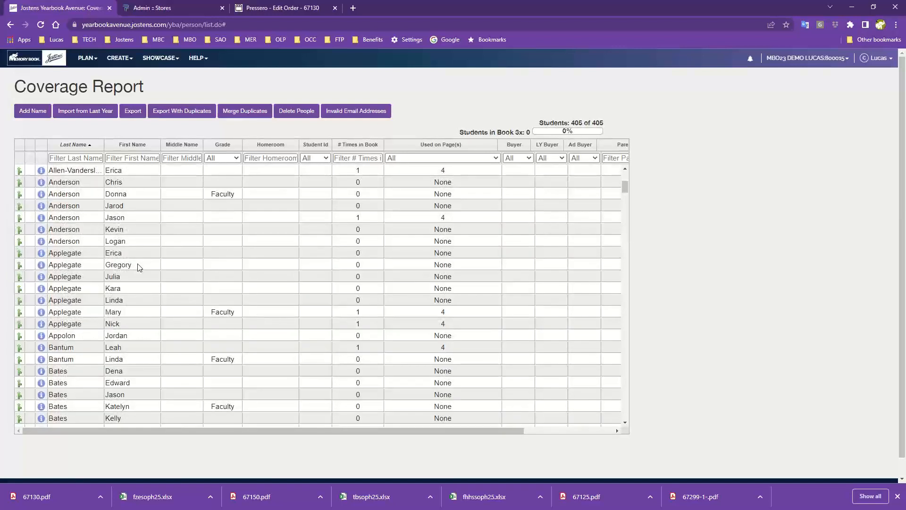
pyautogui.scroll(-1, 138, 278)
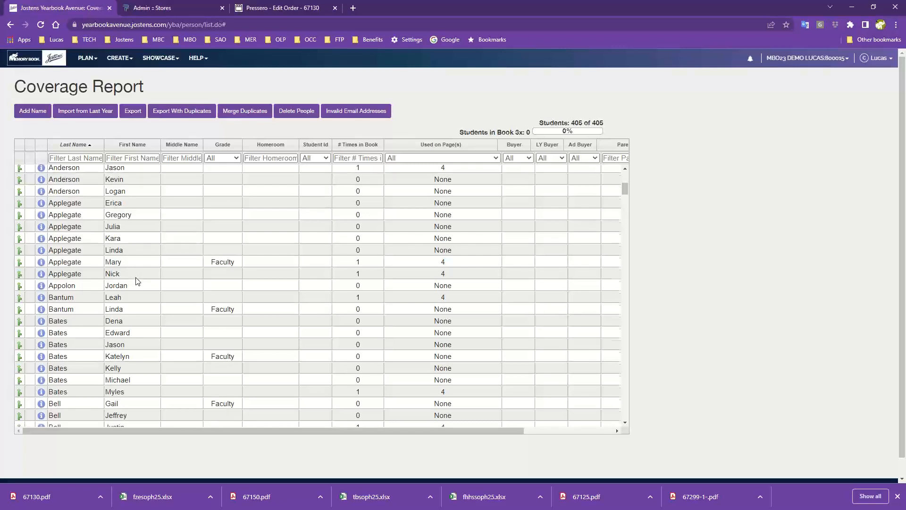
pyautogui.scroll(-6, 137, 281)
pyautogui.scroll(-9, 140, 265)
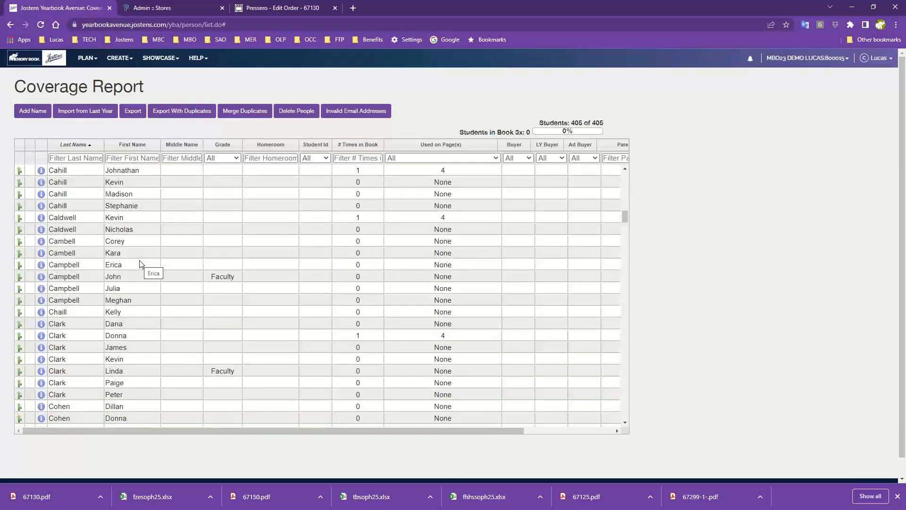
pyautogui.scroll(-3, 140, 265)
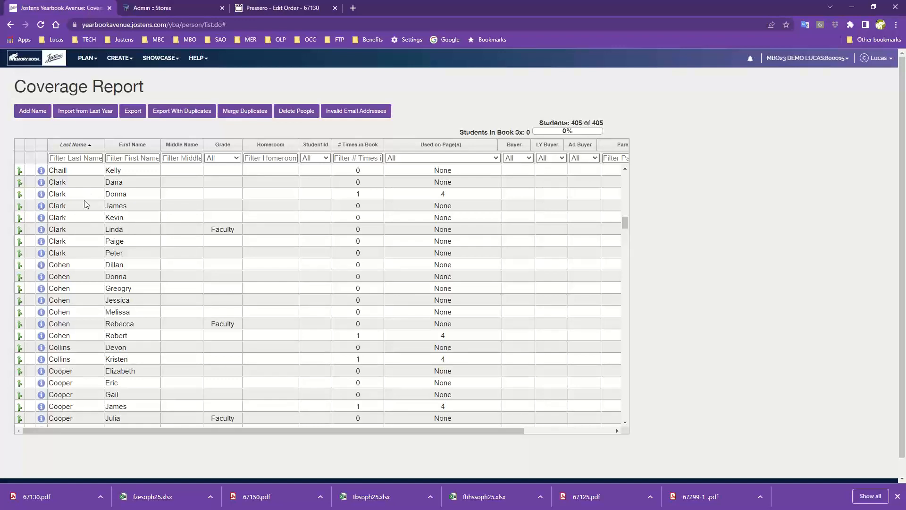
pyautogui.scroll(-2, 93, 292)
pyautogui.scroll(-3, 93, 293)
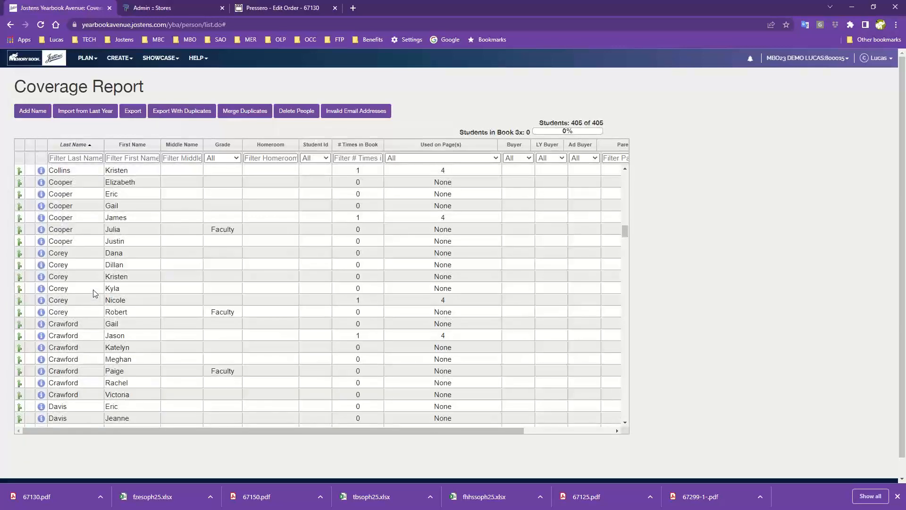
pyautogui.scroll(20, 92, 292)
pyautogui.scroll(2, 93, 291)
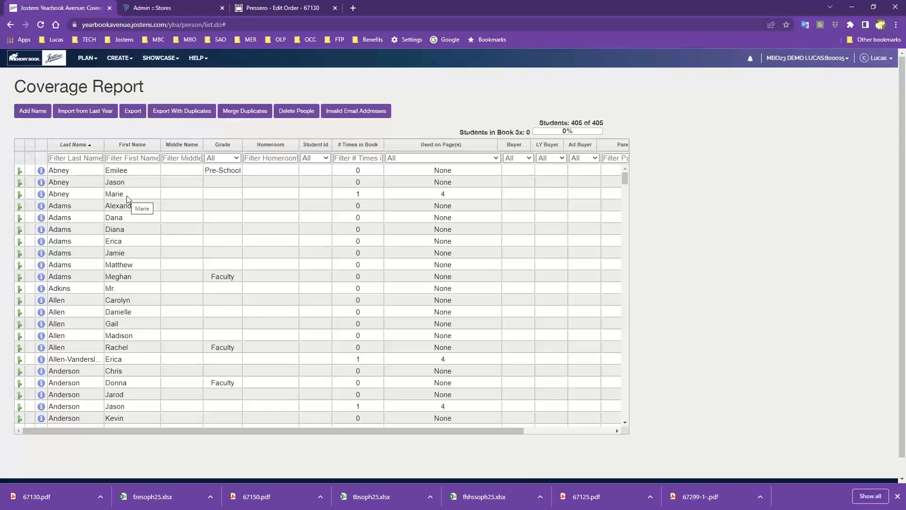
# Step: Open the Image Library and dismiss the welcome notice about folder states
pyautogui.click(118, 59)
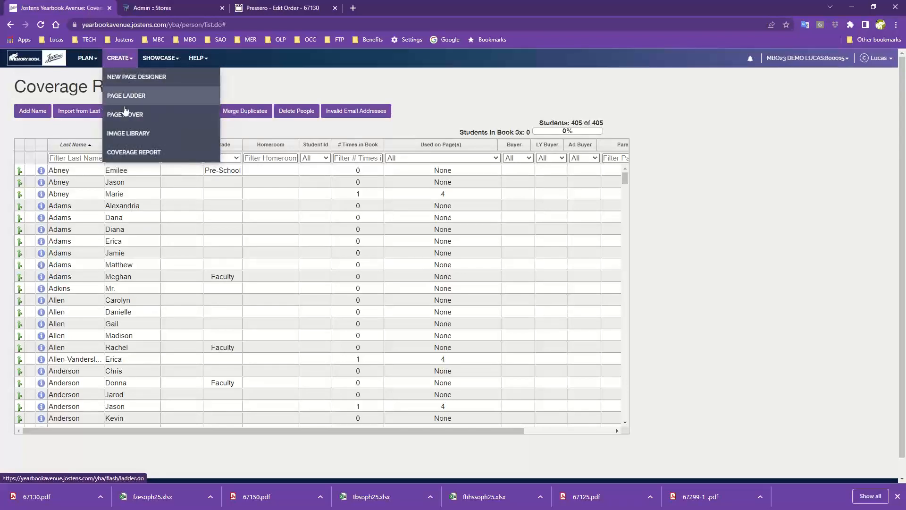
pyautogui.click(125, 137)
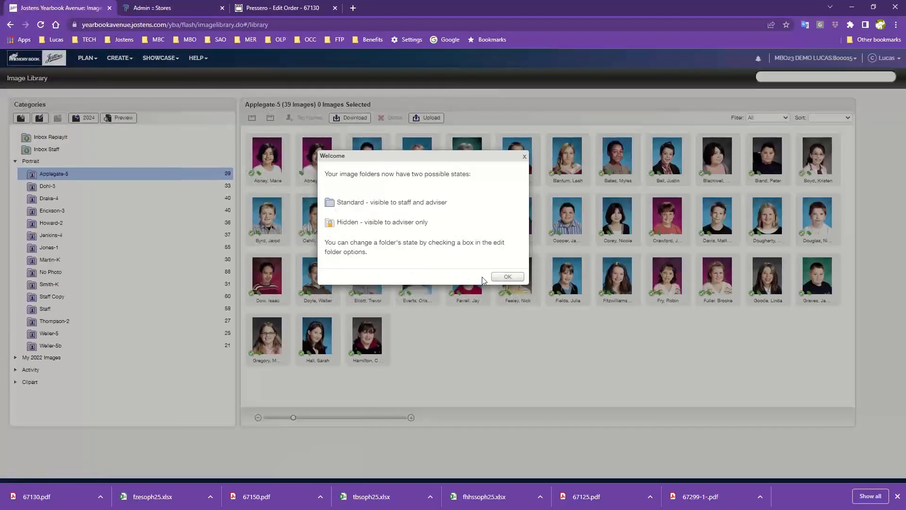
pyautogui.click(507, 277)
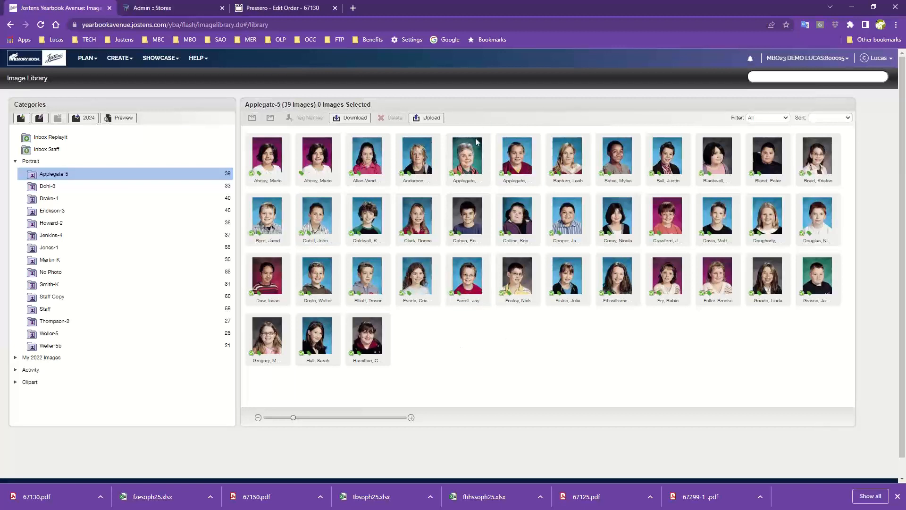
# Step: Set the type of portrait 6015.jpg in Applegate-5 to Student, apply the change and close its details
pyautogui.doubleClick(470, 157)
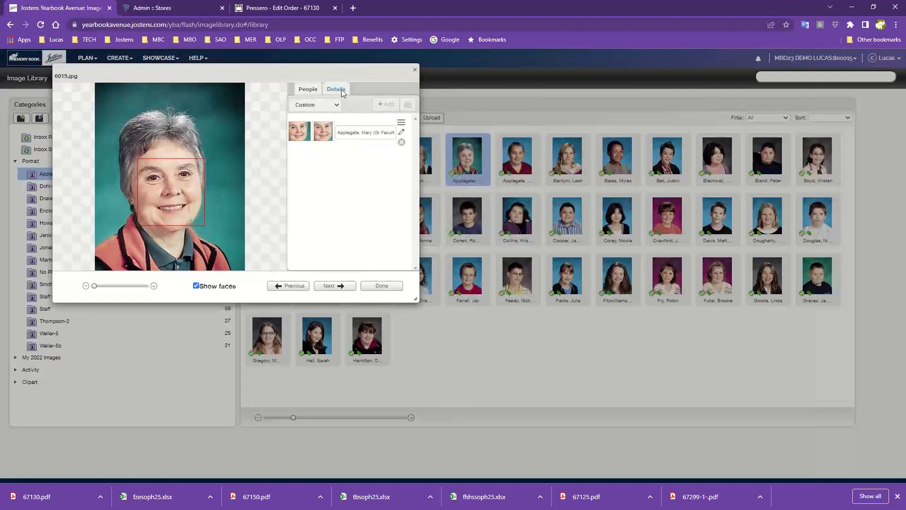
pyautogui.click(346, 90)
pyautogui.click(374, 132)
pyautogui.click(374, 140)
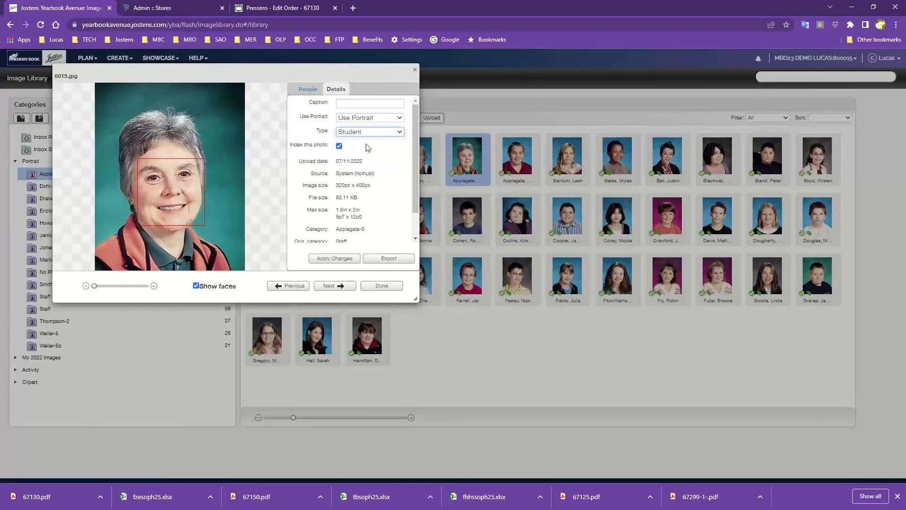
pyautogui.click(348, 258)
pyautogui.click(383, 285)
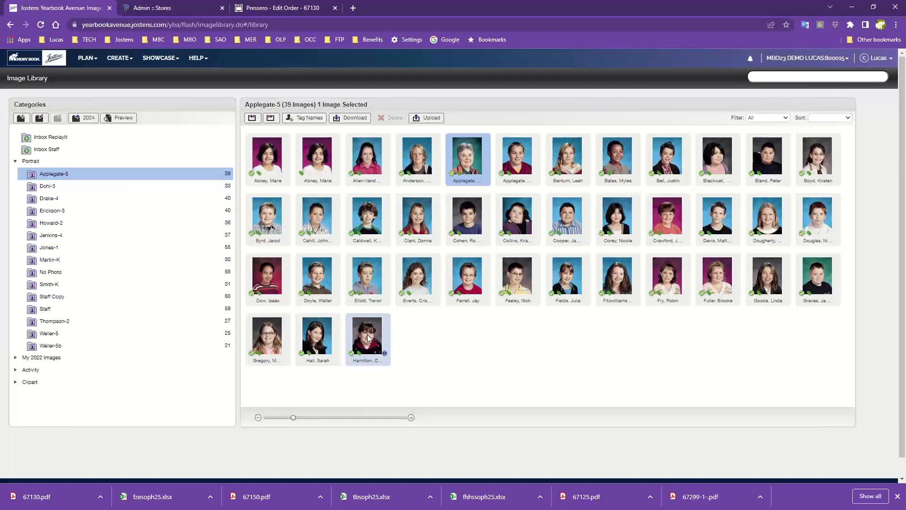
# Step: Move the last portrait in Applegate-5 to Weller-5, and move a green No Photo Available placeholder from the No Photo folder into Applegate-5
pyautogui.moveTo(368, 338); pyautogui.dragTo(50, 334)
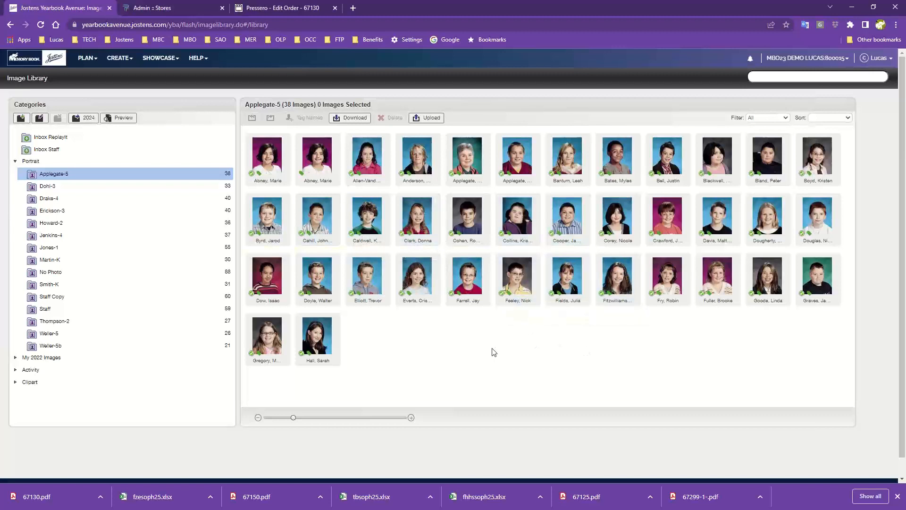
pyautogui.scroll(-1, 747, 362)
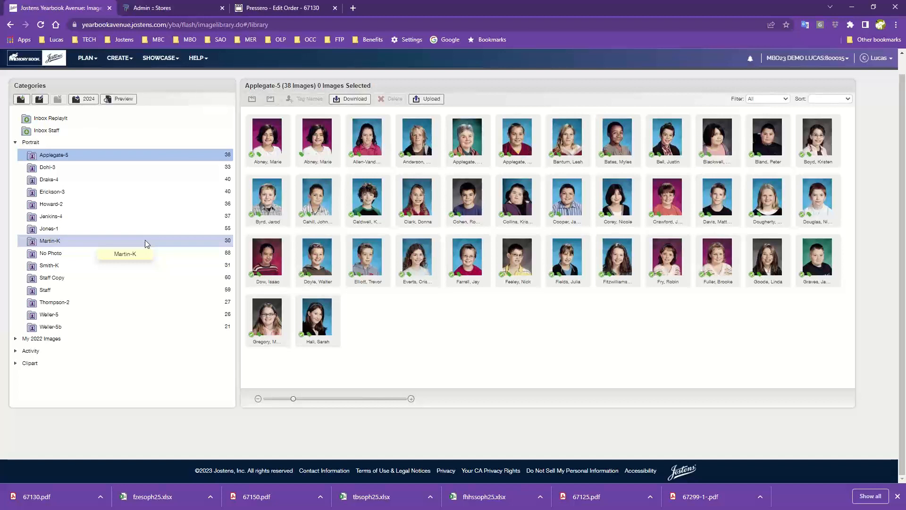
pyautogui.click(49, 255)
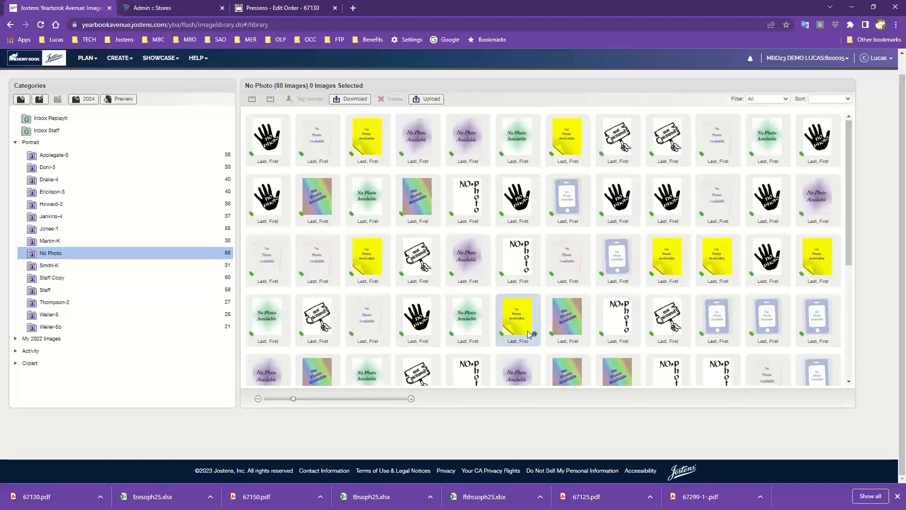
pyautogui.scroll(-4, 528, 330)
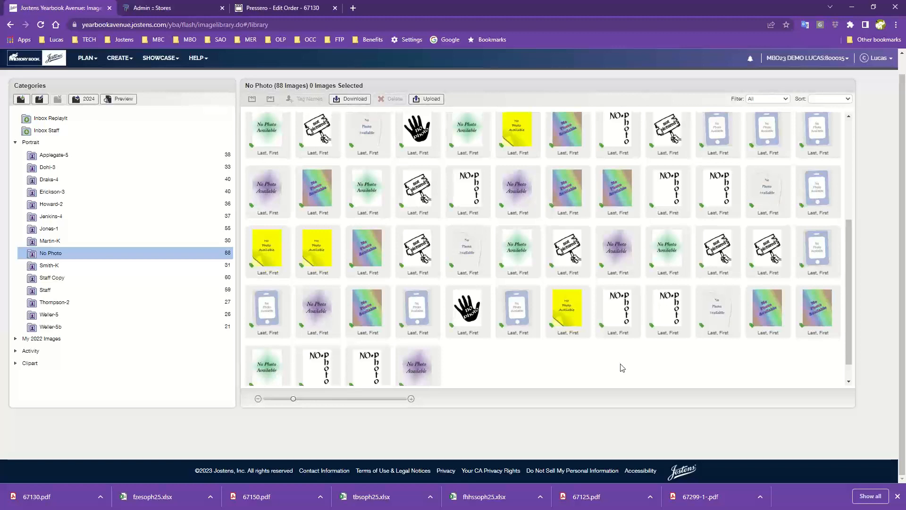
pyautogui.scroll(5, 587, 312)
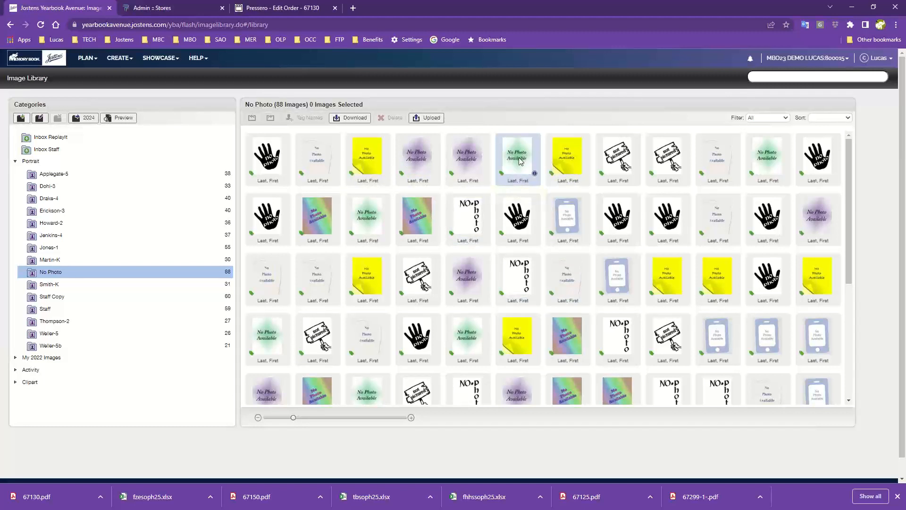
pyautogui.moveTo(521, 161); pyautogui.dragTo(56, 177)
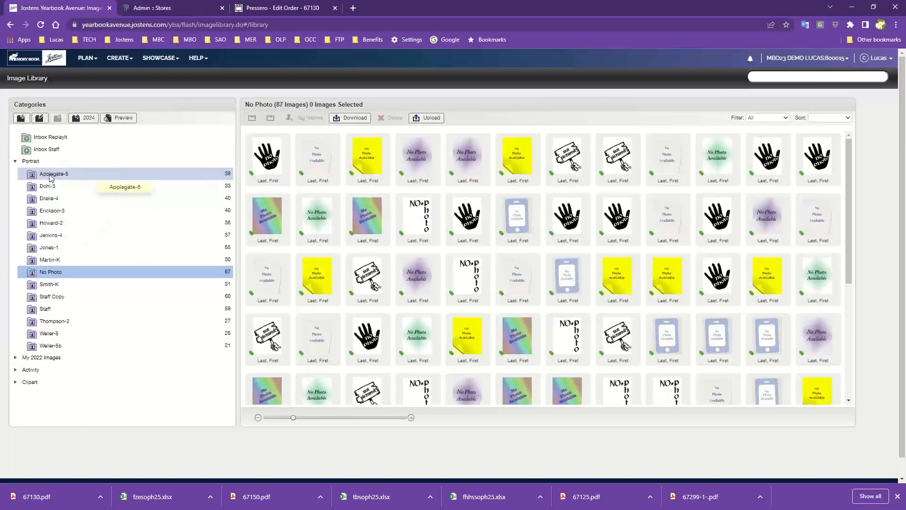
# Step: Open the placeholder image NP101.jpg in the Applegate-5 folder and remove its "Last, First" name tag
pyautogui.click(55, 177)
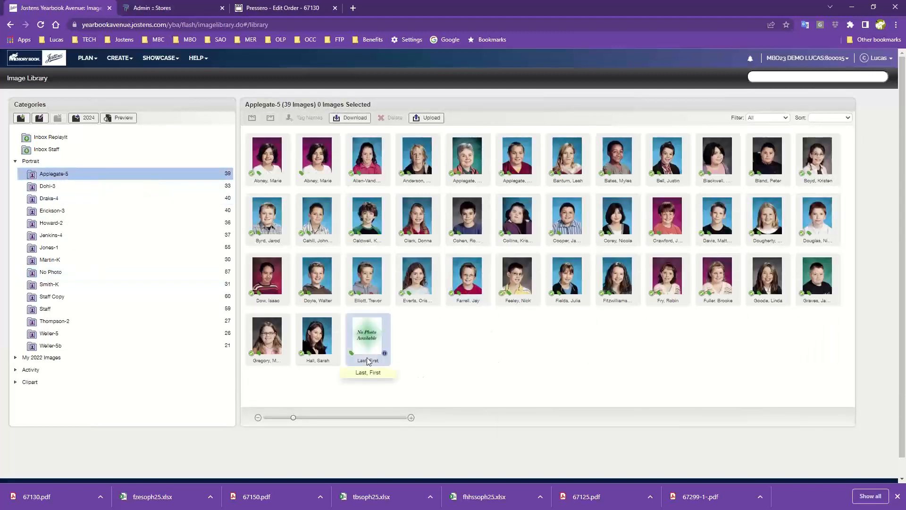
pyautogui.click(363, 339)
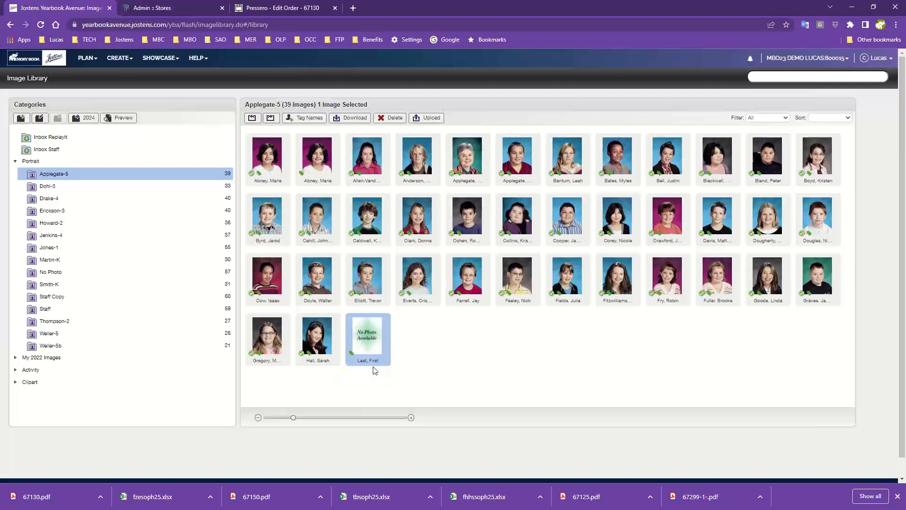
pyautogui.doubleClick(368, 340)
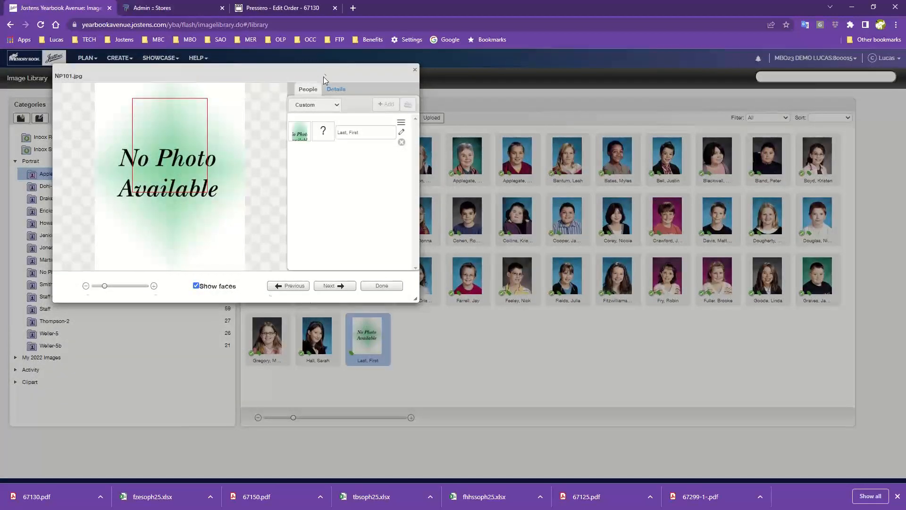
pyautogui.moveTo(324, 76); pyautogui.dragTo(578, 132)
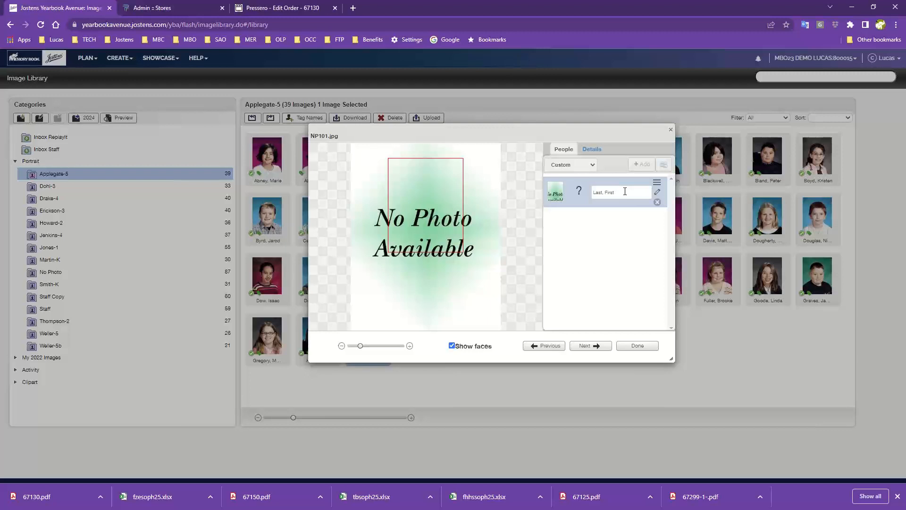
pyautogui.click(657, 202)
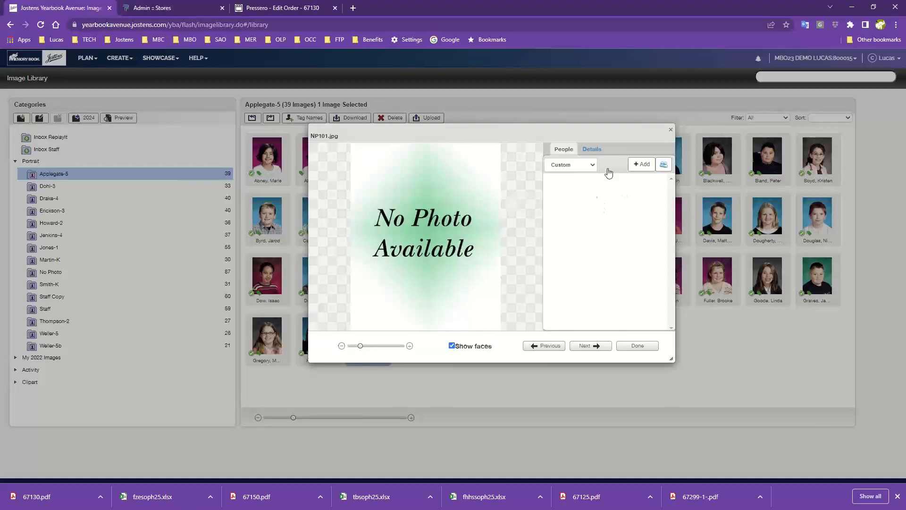
# Step: Add a new person with first name New and last name Student as the tag on NP101.jpg, and close its details
pyautogui.click(642, 168)
pyautogui.click(372, 102)
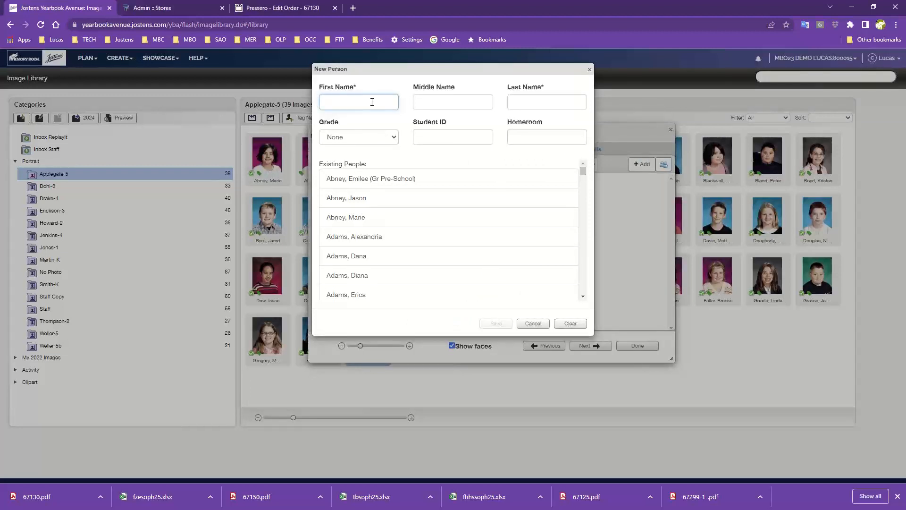
pyautogui.write('New')
pyautogui.press('Tab')
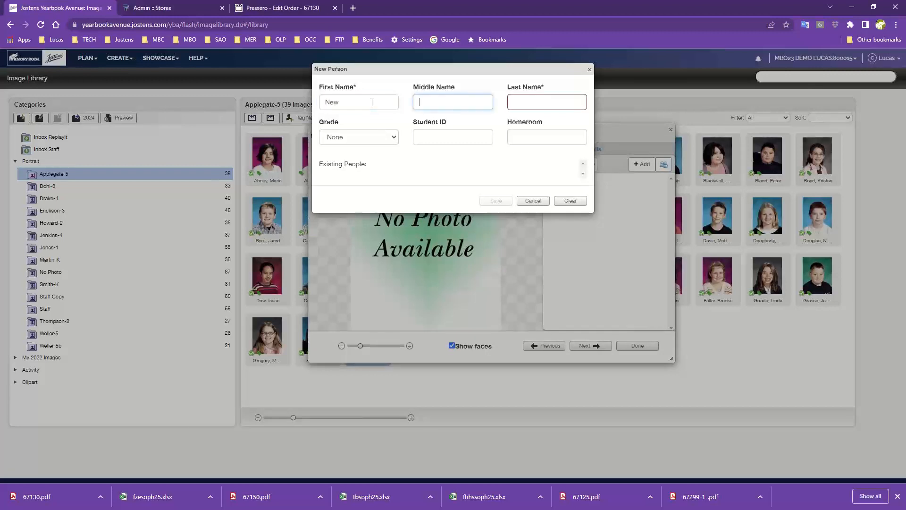
pyautogui.press('Tab')
pyautogui.write('Student')
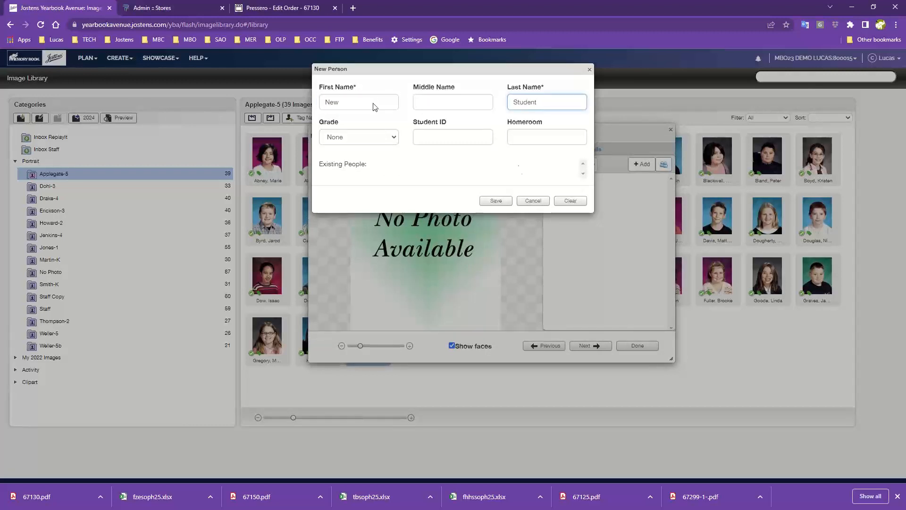
pyautogui.click(506, 200)
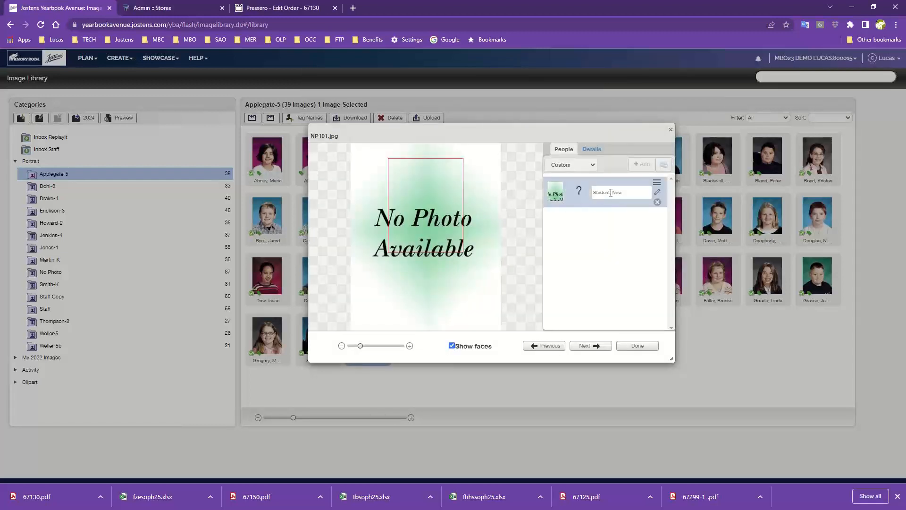
pyautogui.click(638, 346)
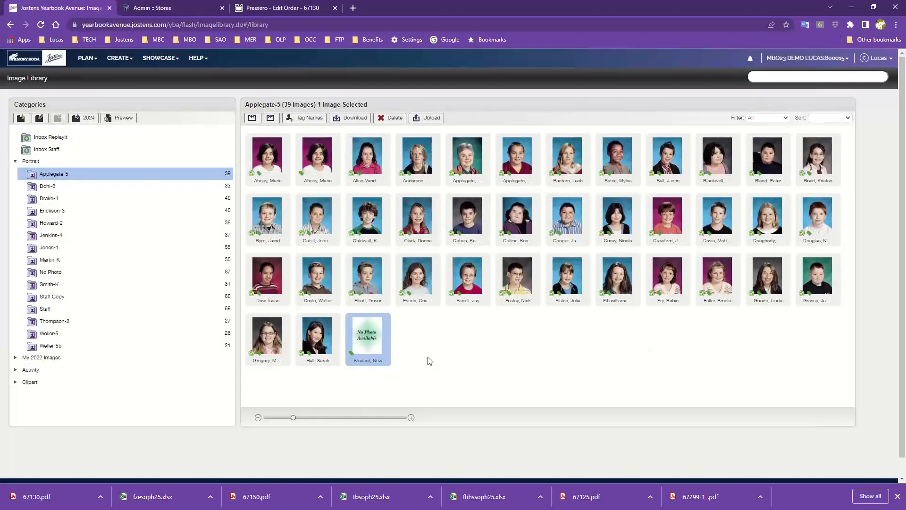
# Step: Reopen placeholder NP101.jpg in Applegate-5, replace its name tag with the existing person "Student, New", and close its details
pyautogui.click(83, 274)
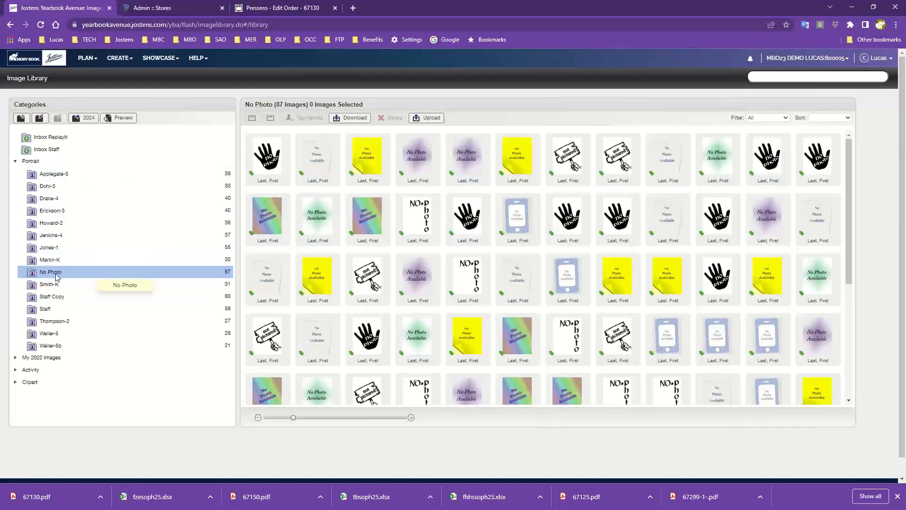
pyautogui.click(55, 173)
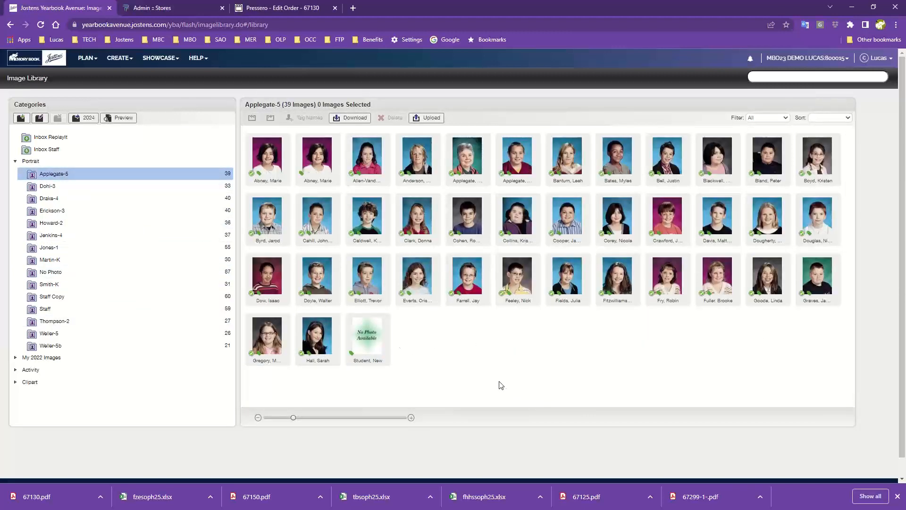
pyautogui.doubleClick(371, 348)
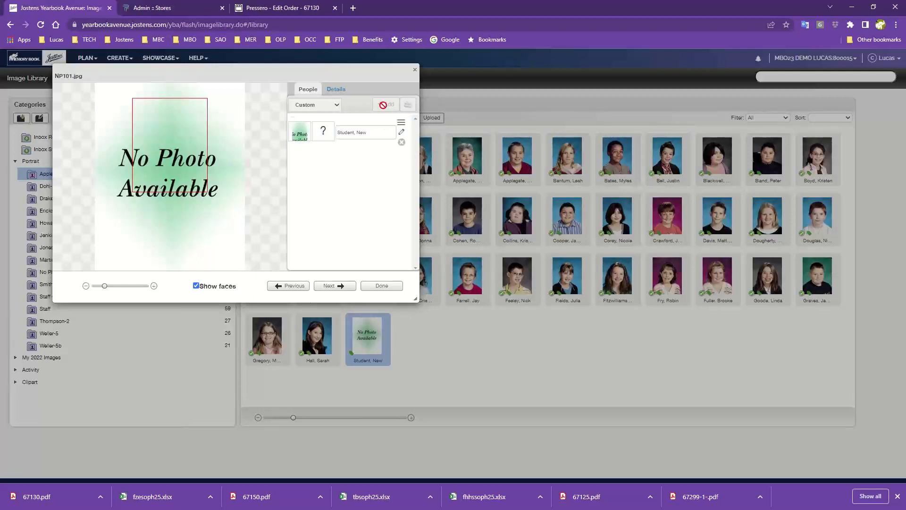
pyautogui.click(401, 142)
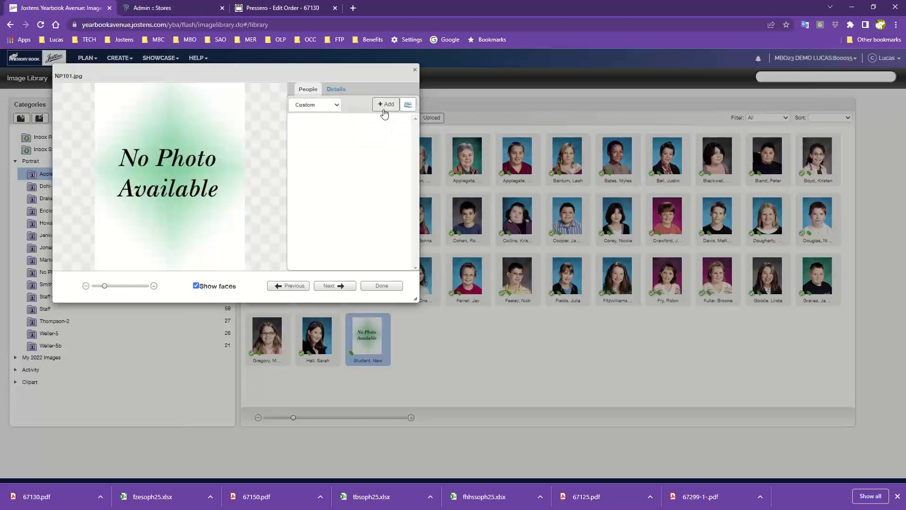
pyautogui.click(387, 105)
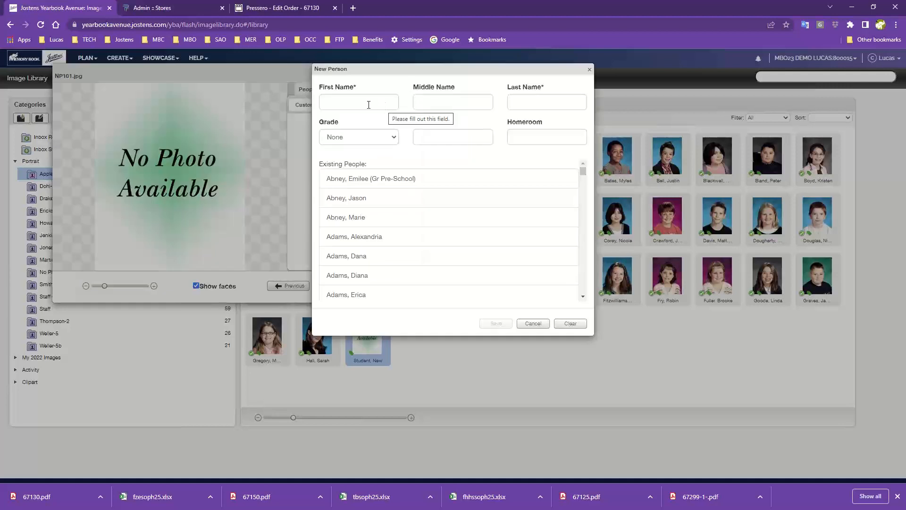
pyautogui.click(369, 105)
pyautogui.write('New')
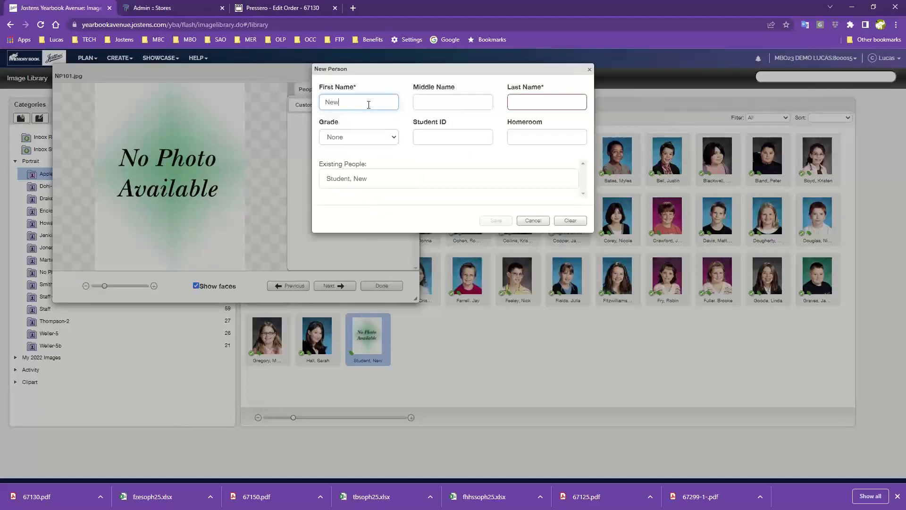
pyautogui.click(335, 182)
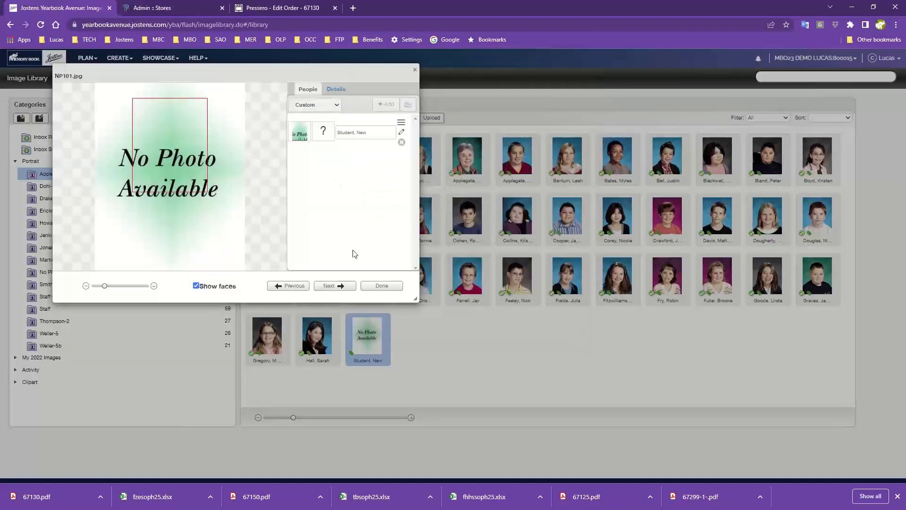
pyautogui.click(381, 286)
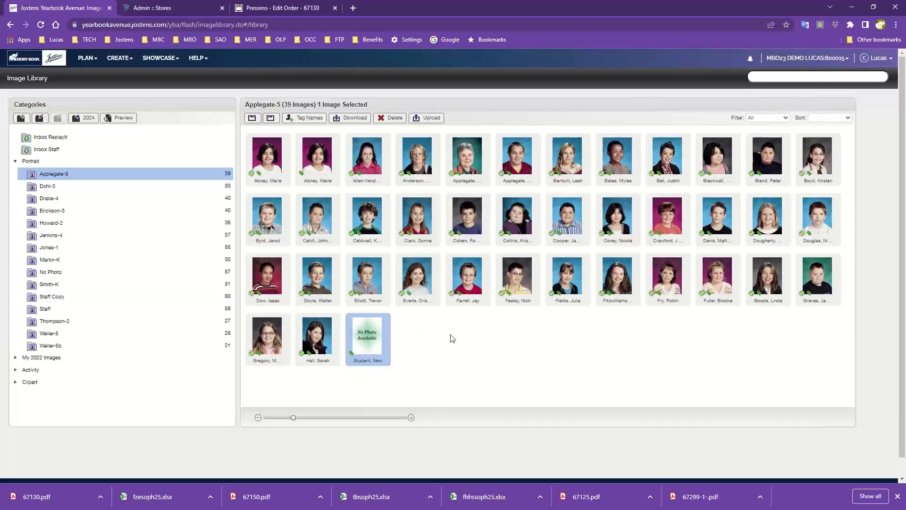
# Step: Go to the Page Ladder and open page 004 in the layout editor
pyautogui.click(88, 59)
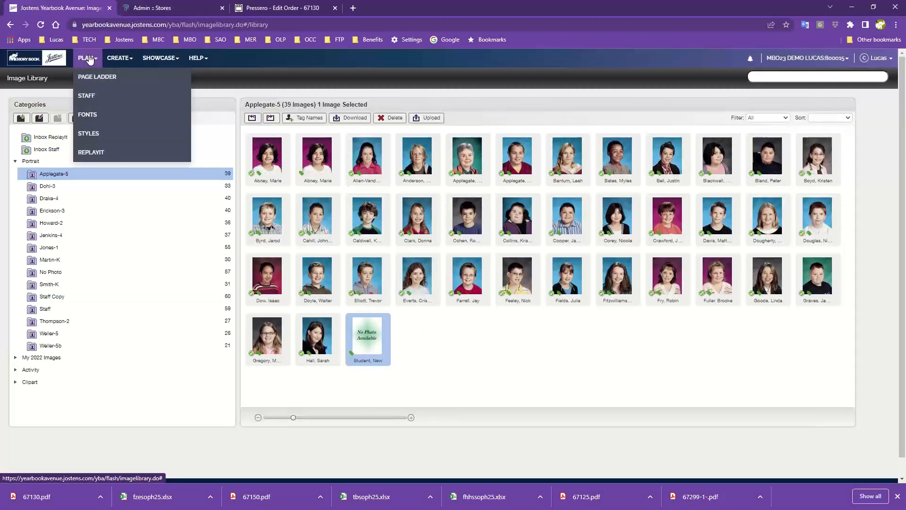
pyautogui.click(88, 76)
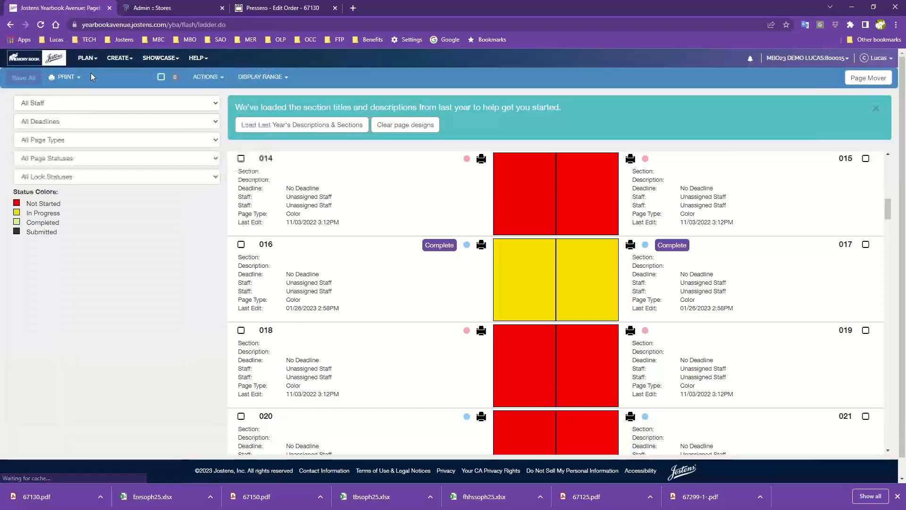
pyautogui.scroll(6, 386, 212)
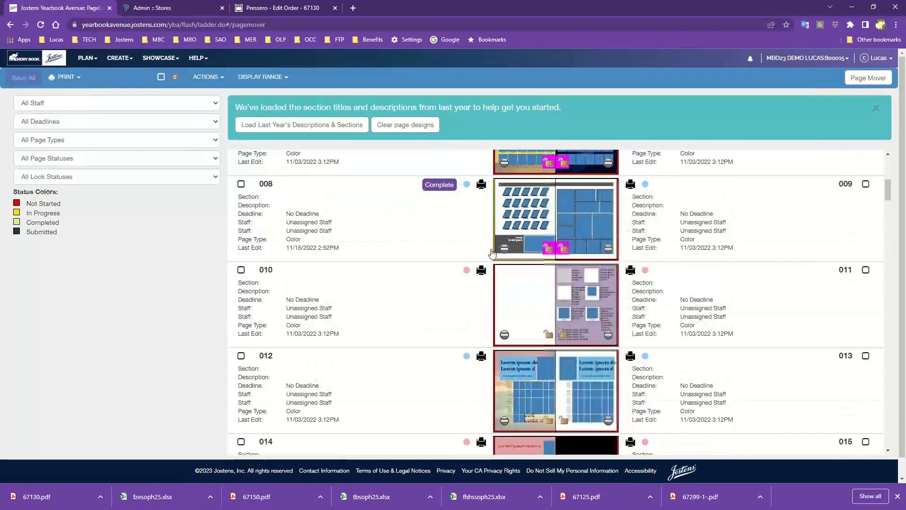
pyautogui.scroll(6, 492, 253)
pyautogui.scroll(-5, 491, 254)
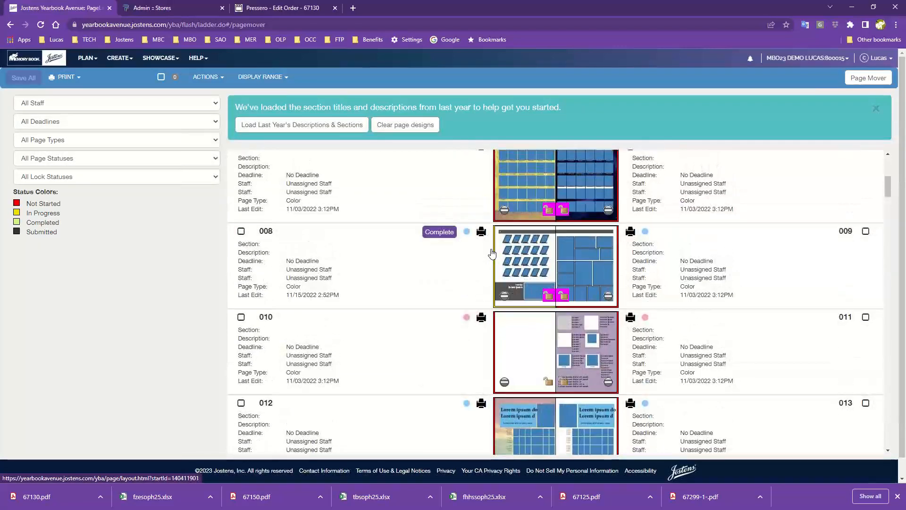
pyautogui.scroll(5, 492, 253)
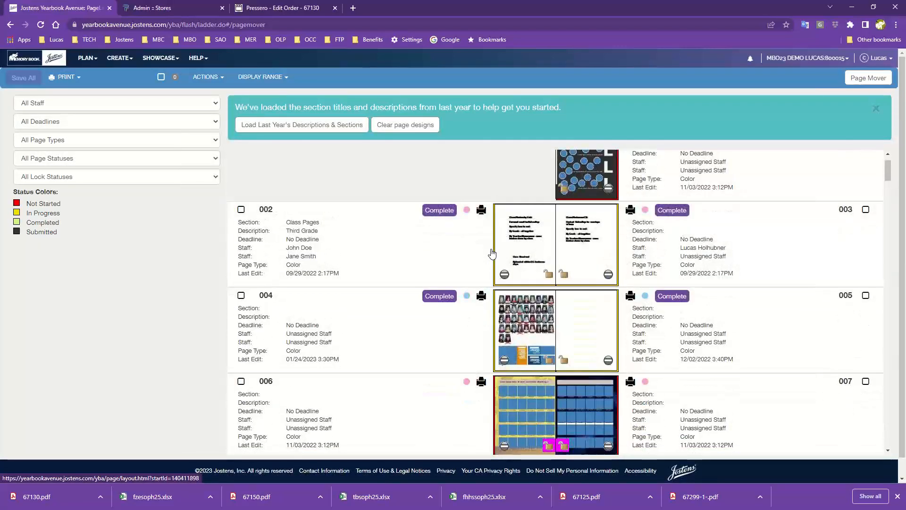
pyautogui.click(520, 315)
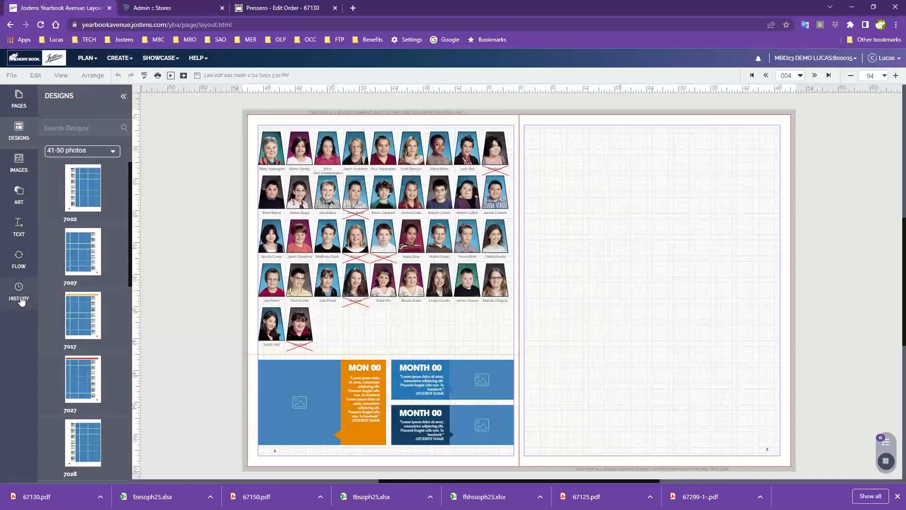
# Step: Show the image flow options for the Applegate-5 category and advance to the blank spread starting at page 016
pyautogui.click(20, 261)
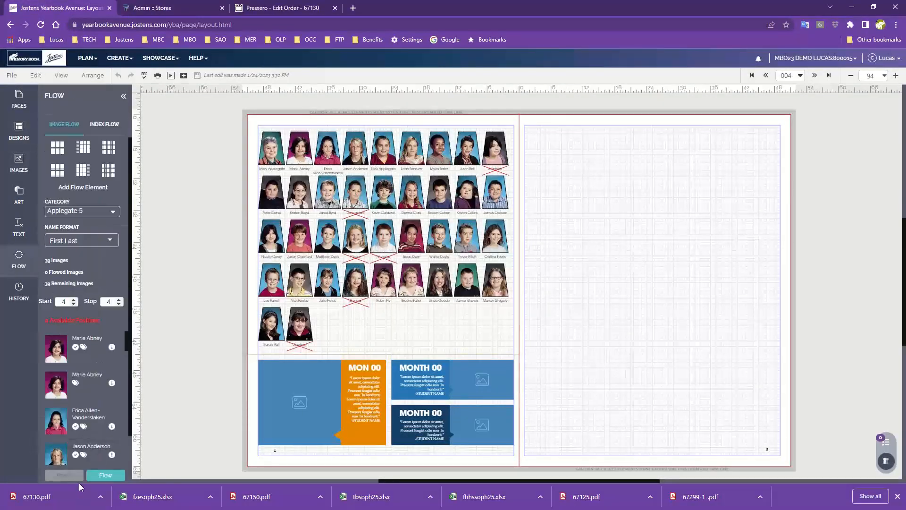
pyautogui.click(94, 211)
pyautogui.click(814, 75)
pyautogui.click(814, 76)
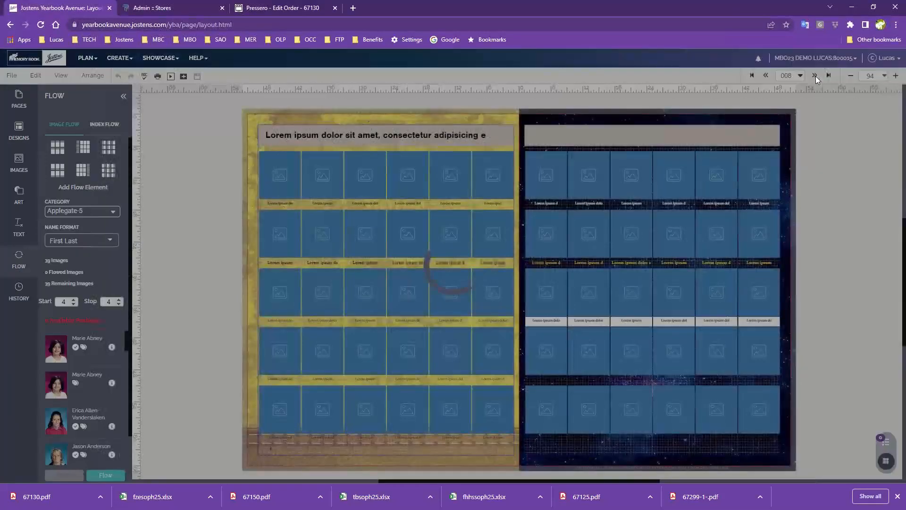
pyautogui.click(814, 75)
pyautogui.click(815, 76)
pyautogui.click(814, 76)
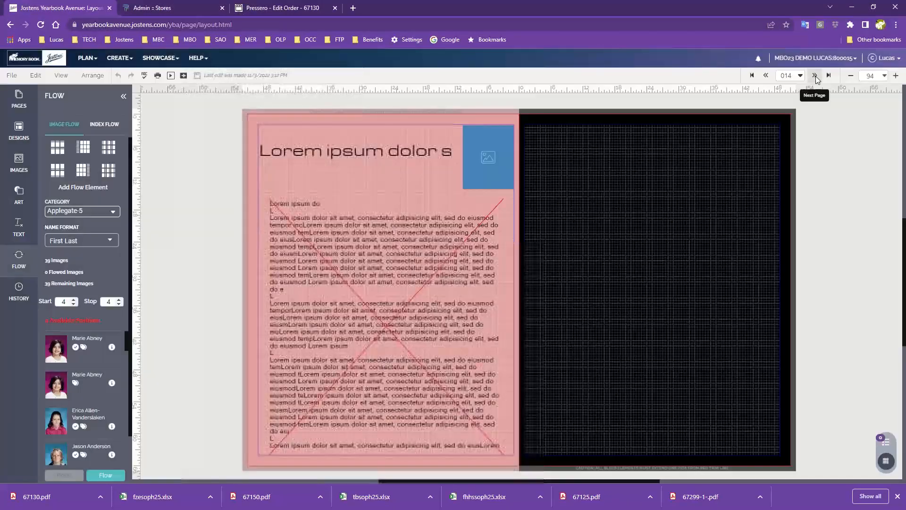
pyautogui.click(815, 76)
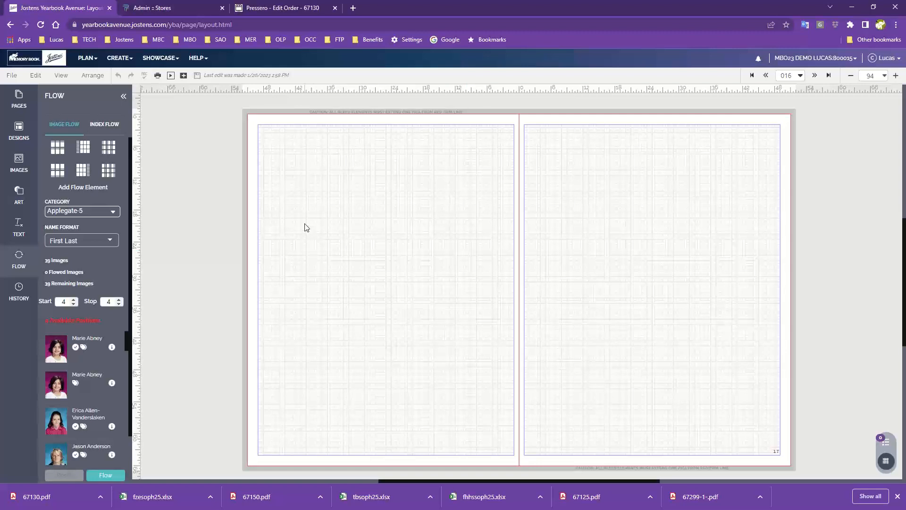
# Step: Look through the Portrait design categories, arranged by pica photo size and by number of photos
pyautogui.click(20, 129)
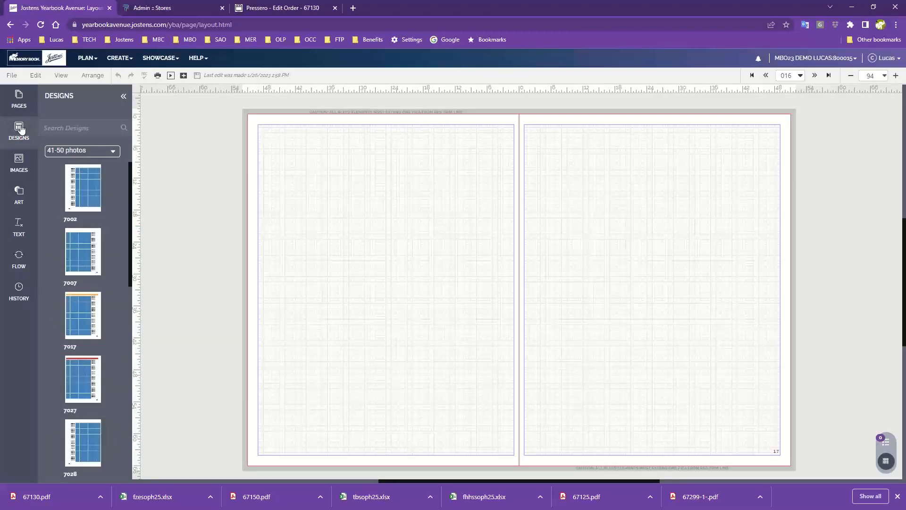
pyautogui.click(104, 156)
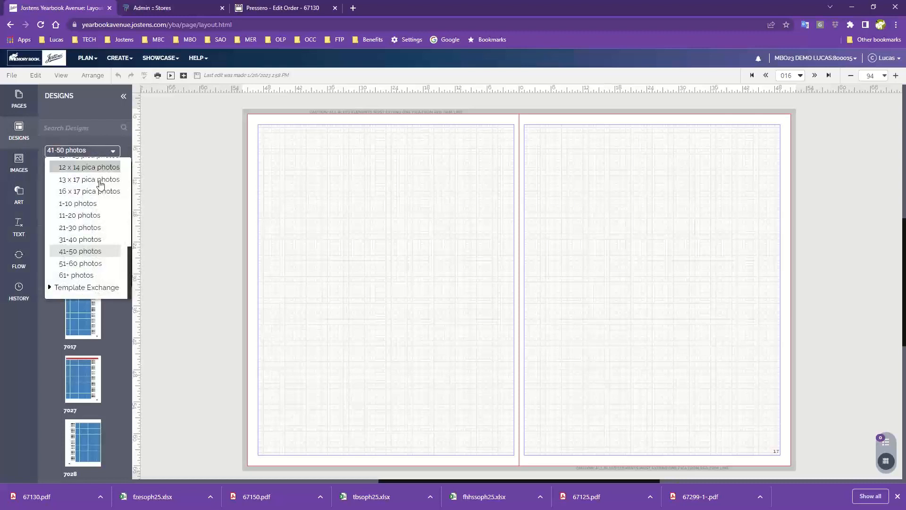
pyautogui.scroll(5, 100, 187)
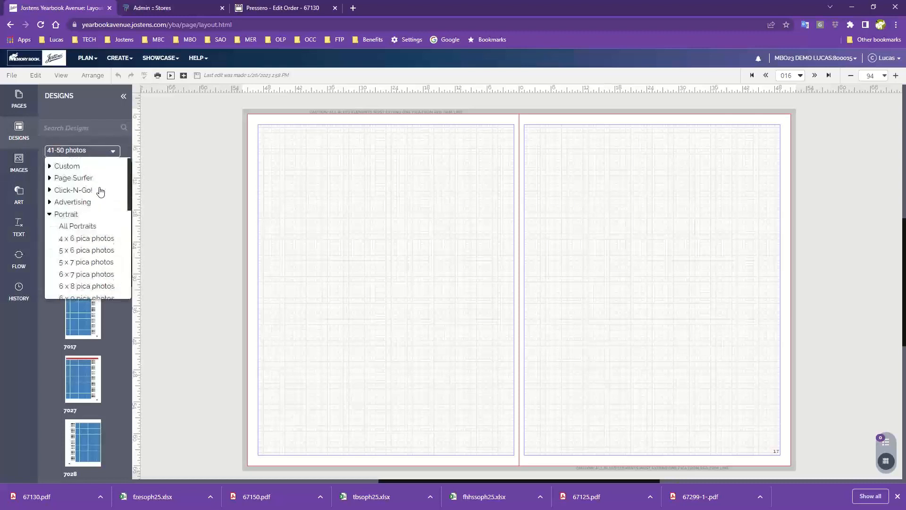
pyautogui.click(49, 218)
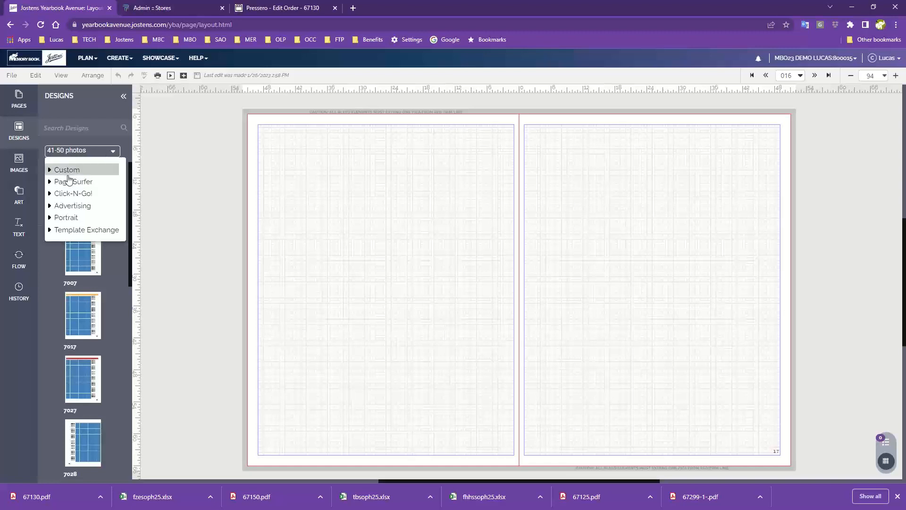
pyautogui.click(69, 218)
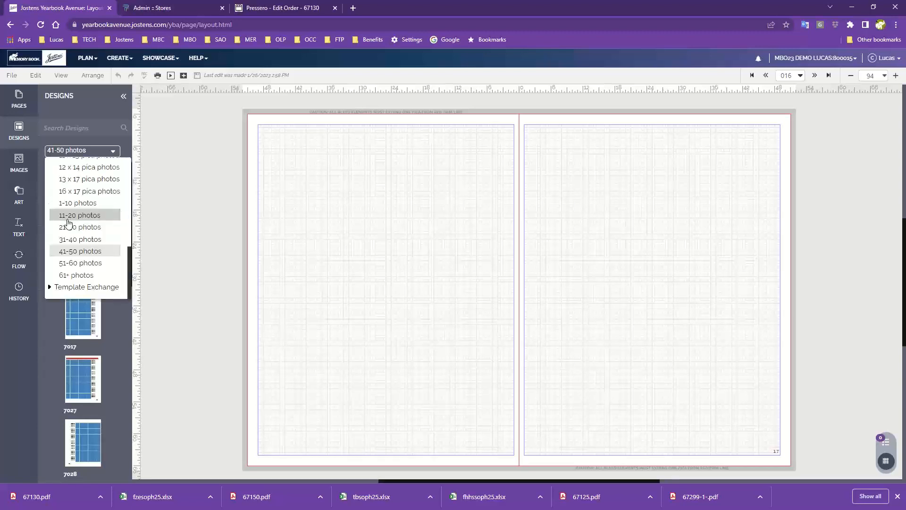
pyautogui.scroll(4, 69, 222)
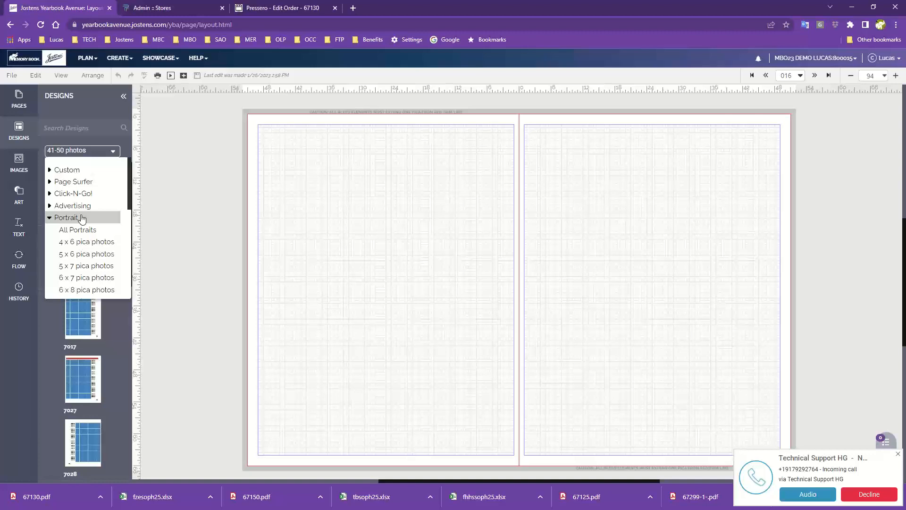
pyautogui.scroll(-1, 81, 212)
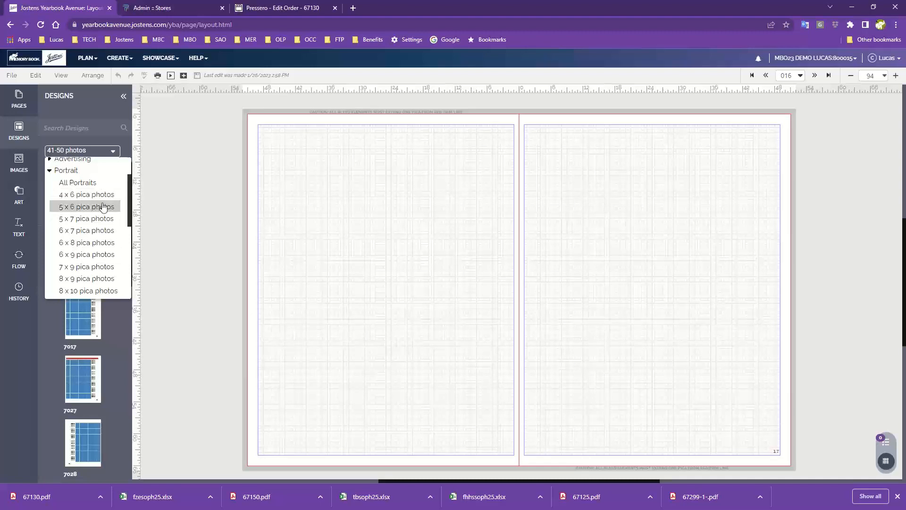
pyautogui.scroll(-3, 86, 202)
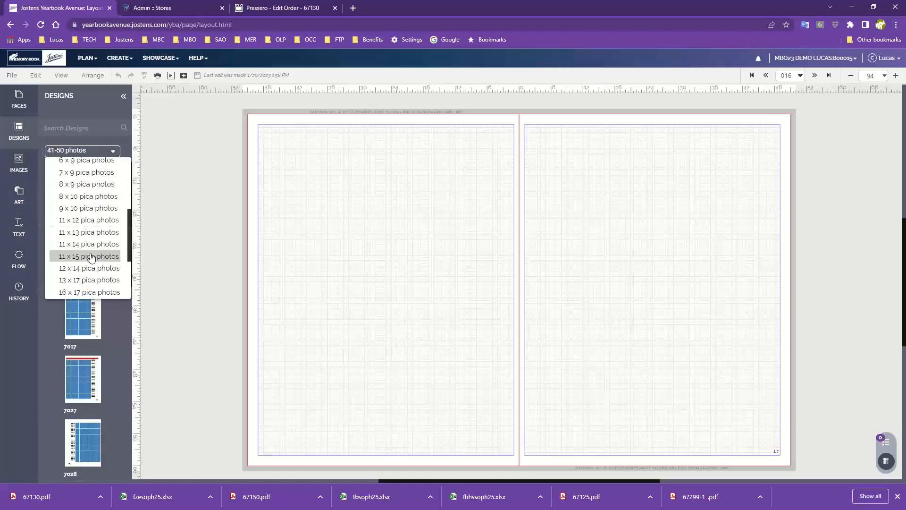
pyautogui.scroll(3, 78, 208)
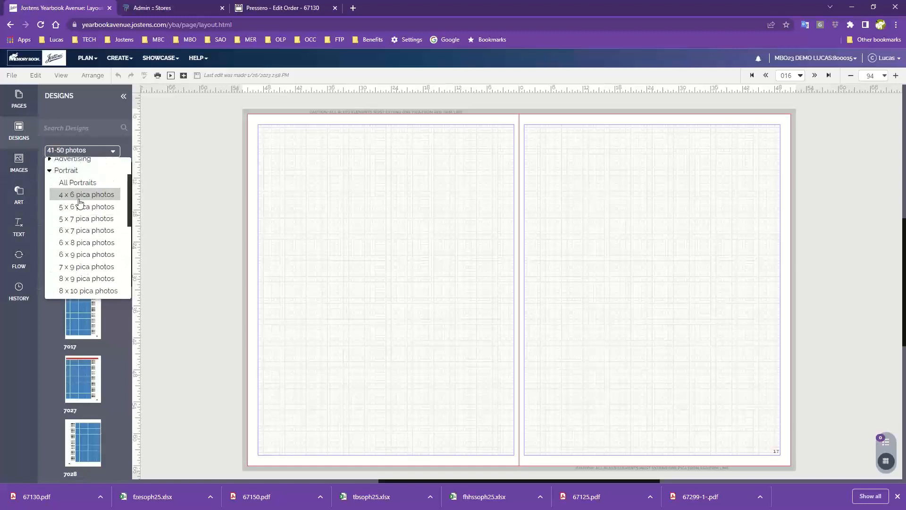
pyautogui.scroll(-3, 81, 203)
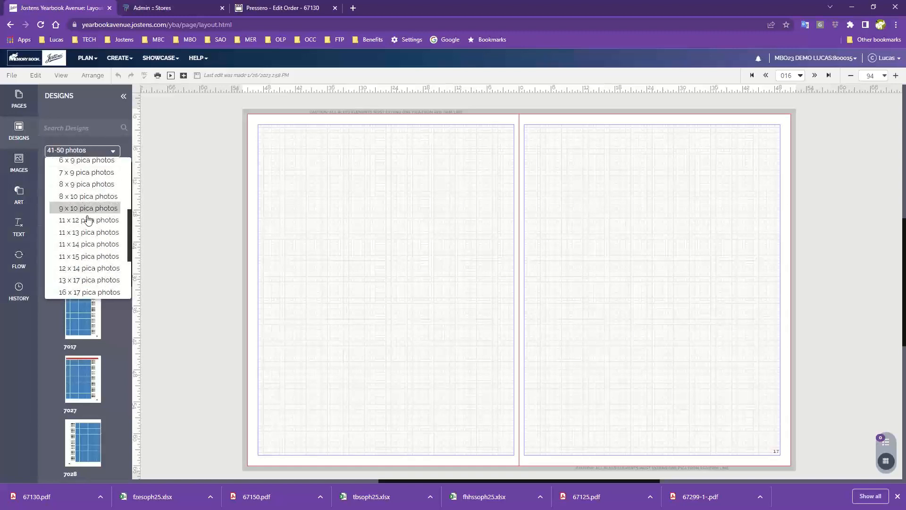
pyautogui.scroll(-1, 90, 251)
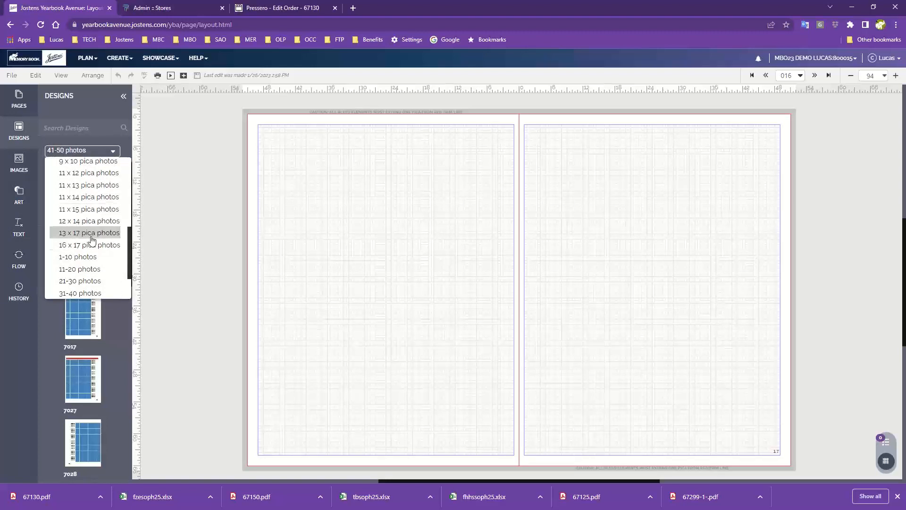
pyautogui.scroll(2, 102, 252)
pyautogui.scroll(3, 95, 252)
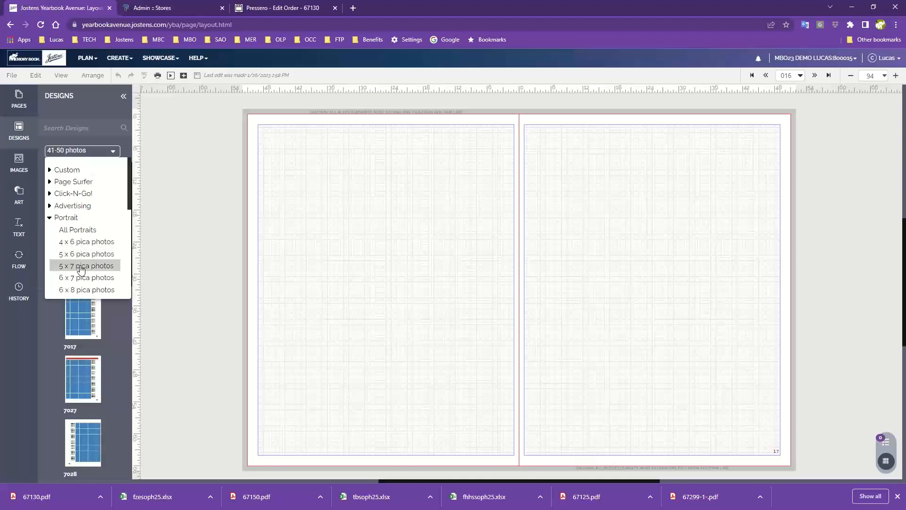
# Step: Filter the portrait designs to 8 x 9 pica photos and apply design 7012 to page 16 without retaining existing content
pyautogui.scroll(-2, 83, 265)
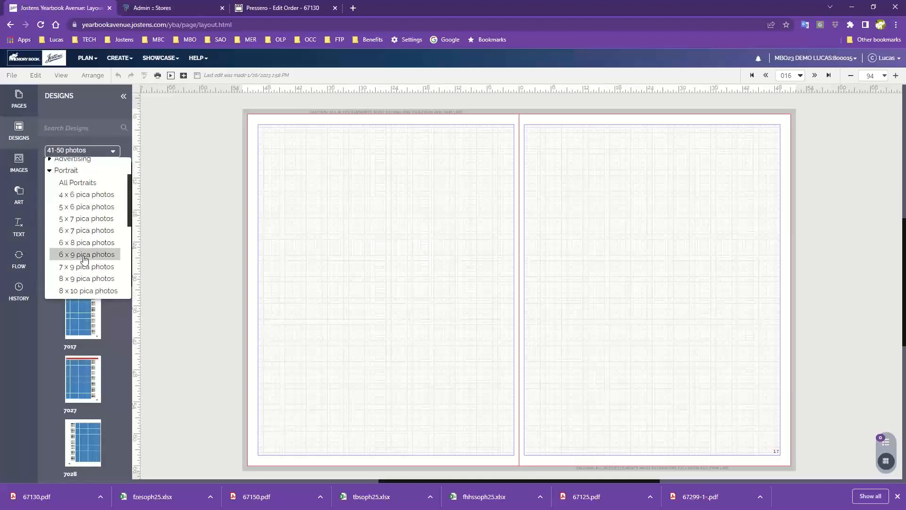
pyautogui.scroll(-2, 84, 259)
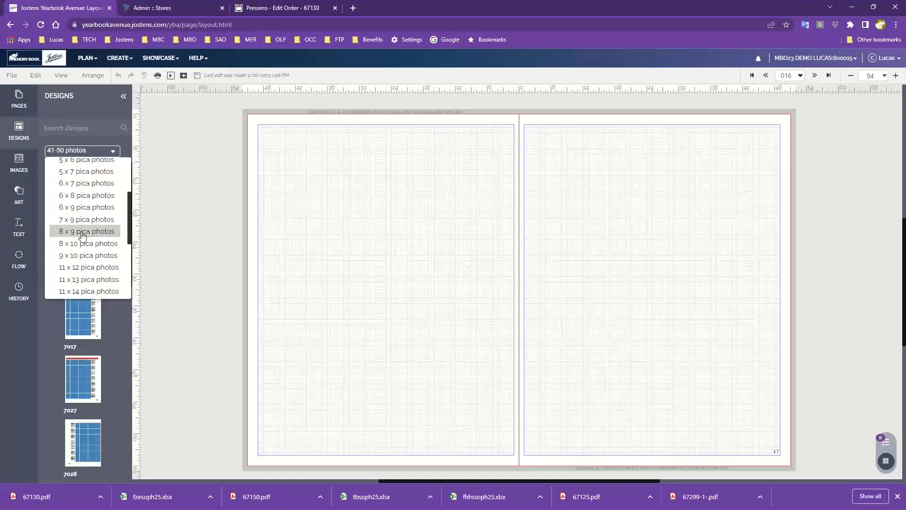
pyautogui.click(83, 231)
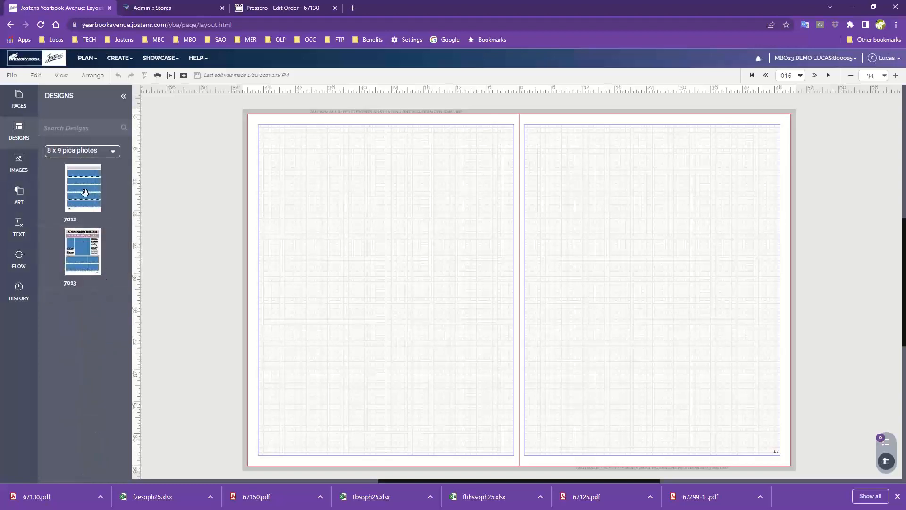
pyautogui.moveTo(84, 190); pyautogui.dragTo(394, 256)
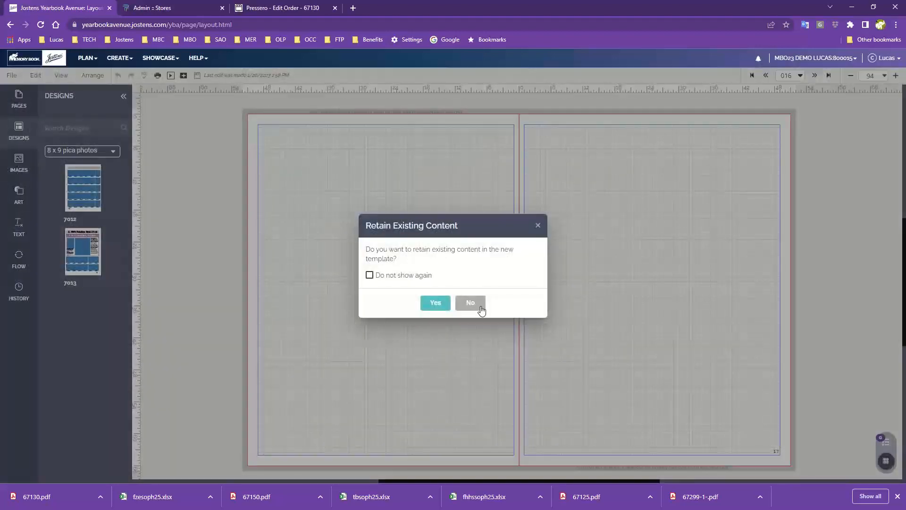
pyautogui.click(479, 304)
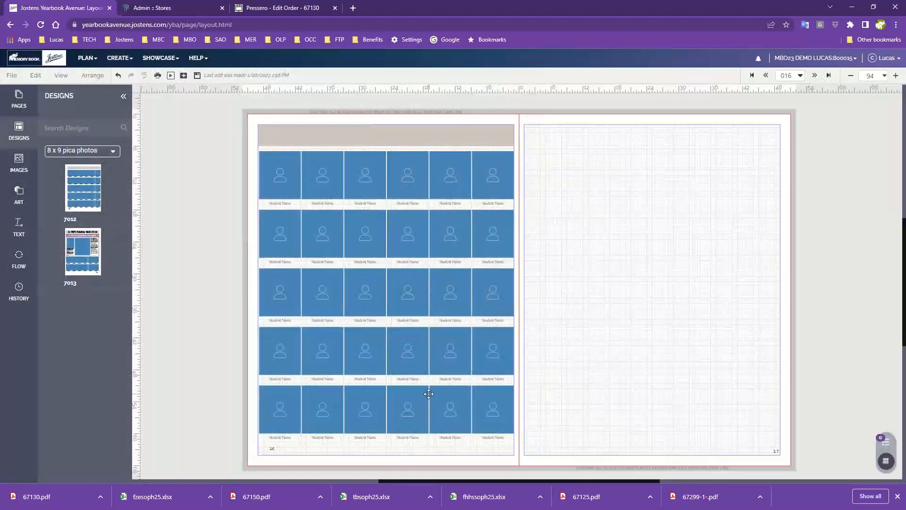
# Step: Review the photo-count portrait categories and check the image flow information for Applegate-5
pyautogui.click(97, 151)
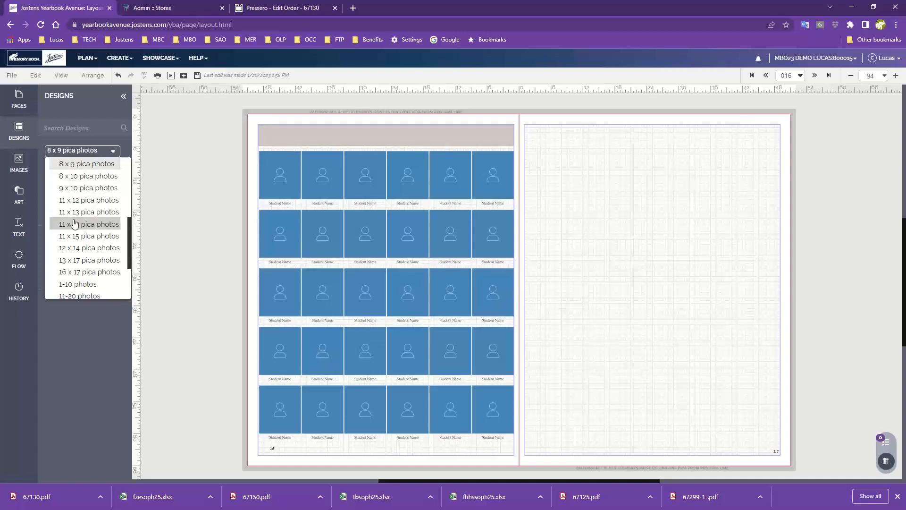
pyautogui.scroll(-3, 74, 224)
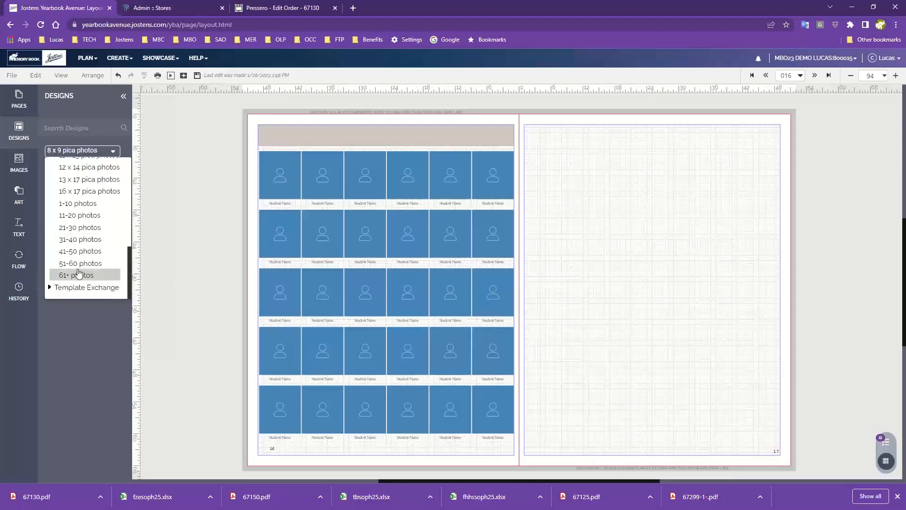
pyautogui.click(18, 262)
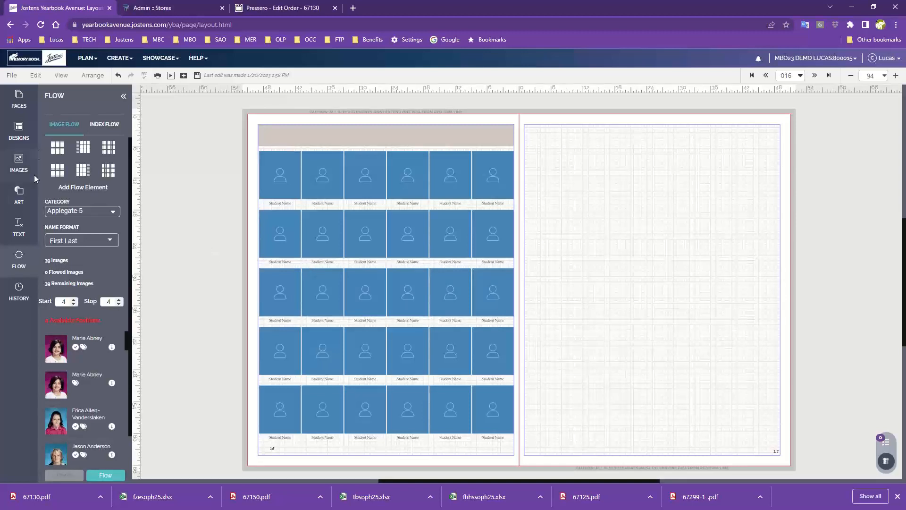
# Step: Return to the designs and filter the portrait designs to 31-40 photos
pyautogui.click(21, 131)
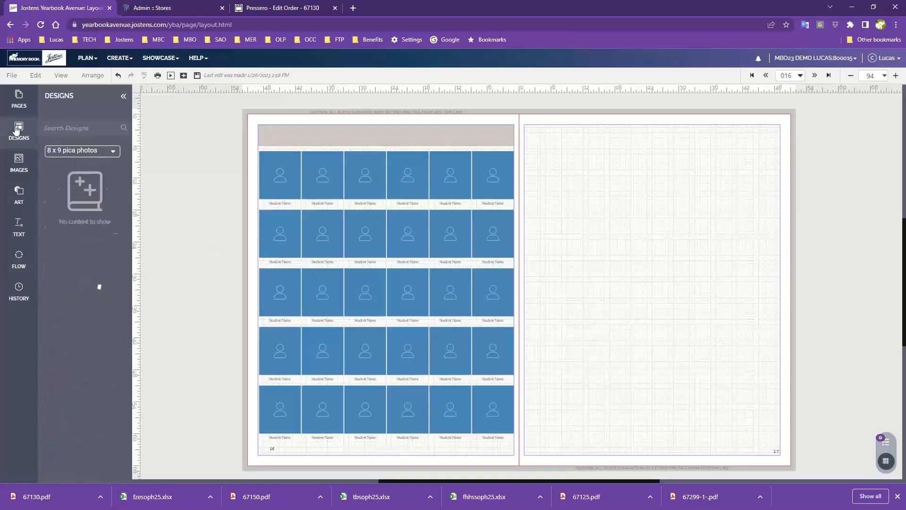
pyautogui.click(87, 153)
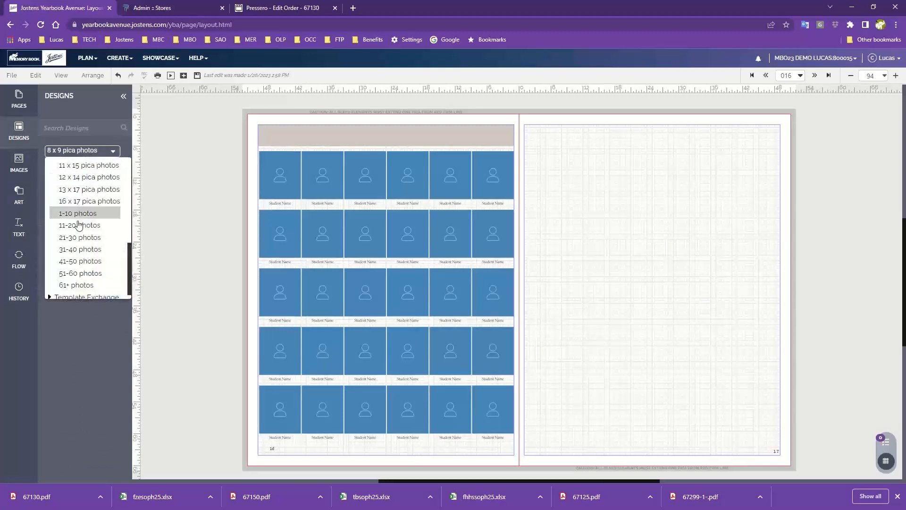
pyautogui.click(80, 249)
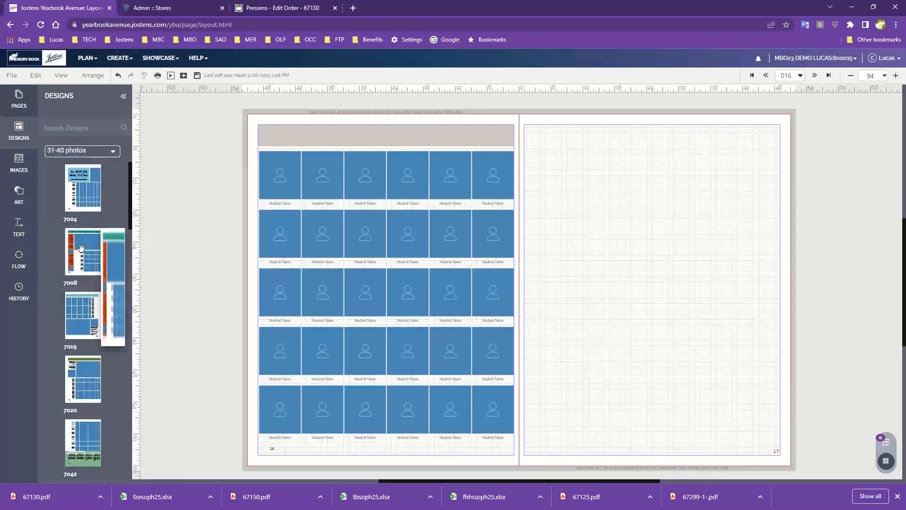
# Step: Apply portrait design 7094 to page 16, choosing not to retain the existing content
pyautogui.moveTo(82, 248)
pyautogui.scroll(-1, 81, 247)
pyautogui.scroll(-3, 81, 247)
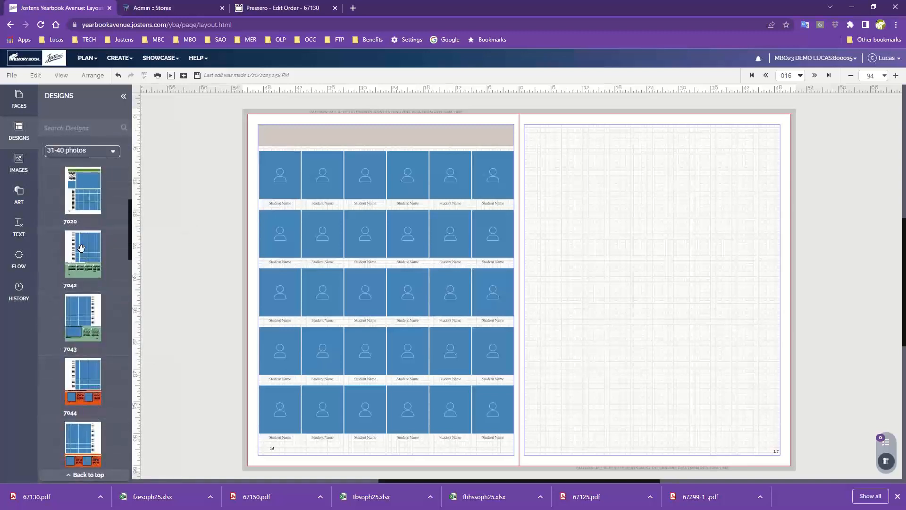
pyautogui.scroll(-5, 82, 248)
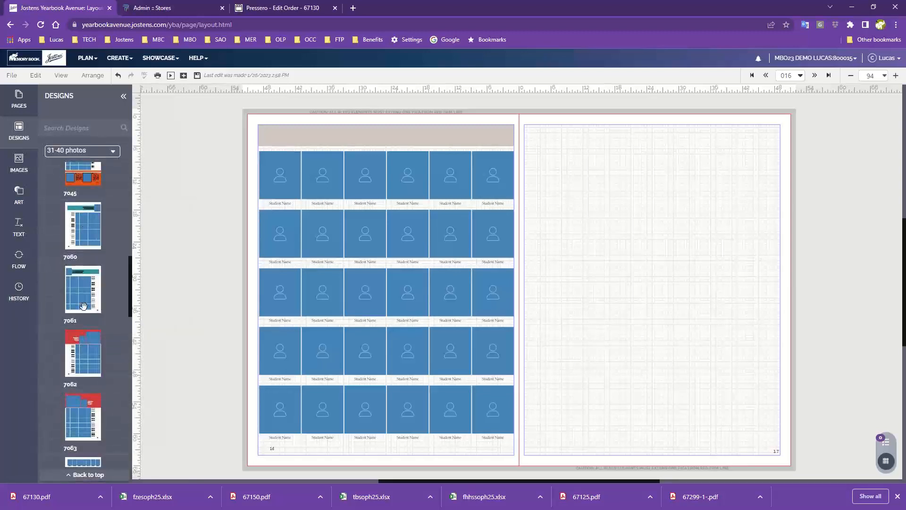
pyautogui.scroll(-5, 83, 306)
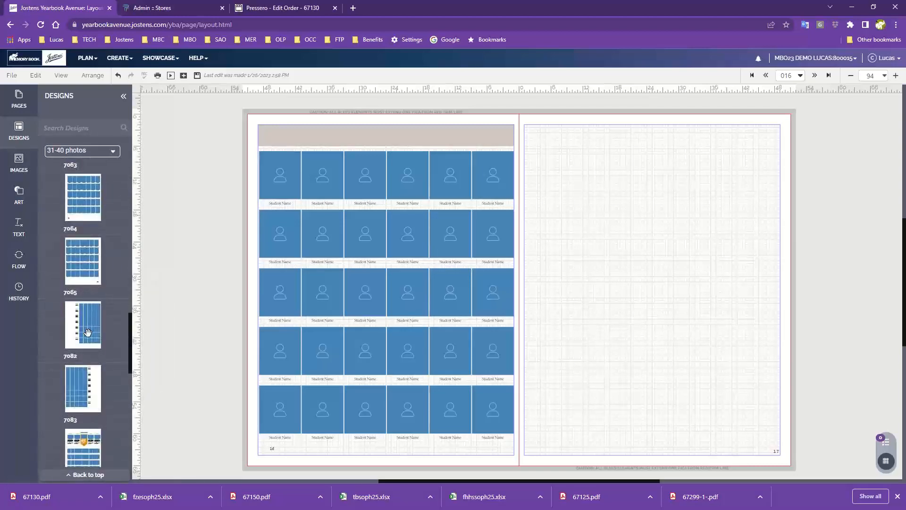
pyautogui.scroll(-3, 87, 333)
pyautogui.moveTo(89, 316)
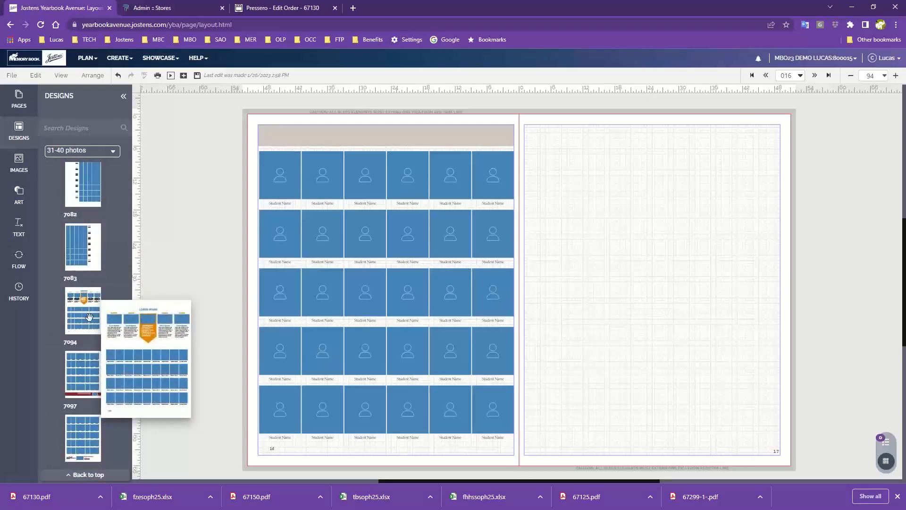
pyautogui.moveTo(90, 316); pyautogui.dragTo(400, 280)
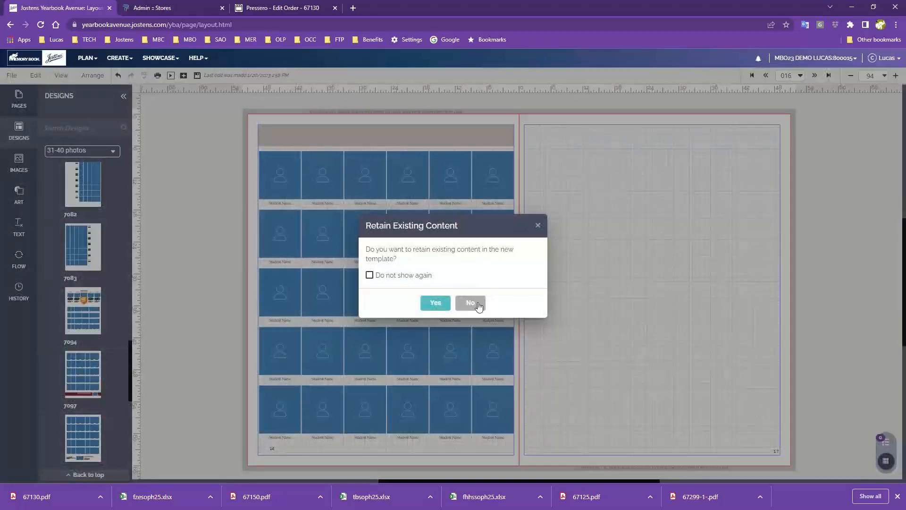
pyautogui.click(471, 303)
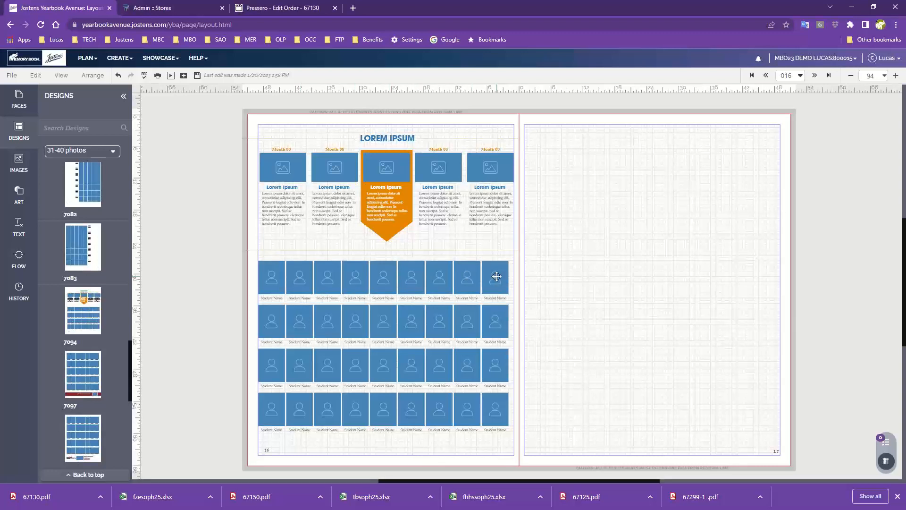
# Step: Replace the design on page 16 with portrait design 7099, without retaining the existing content
pyautogui.scroll(-3, 109, 345)
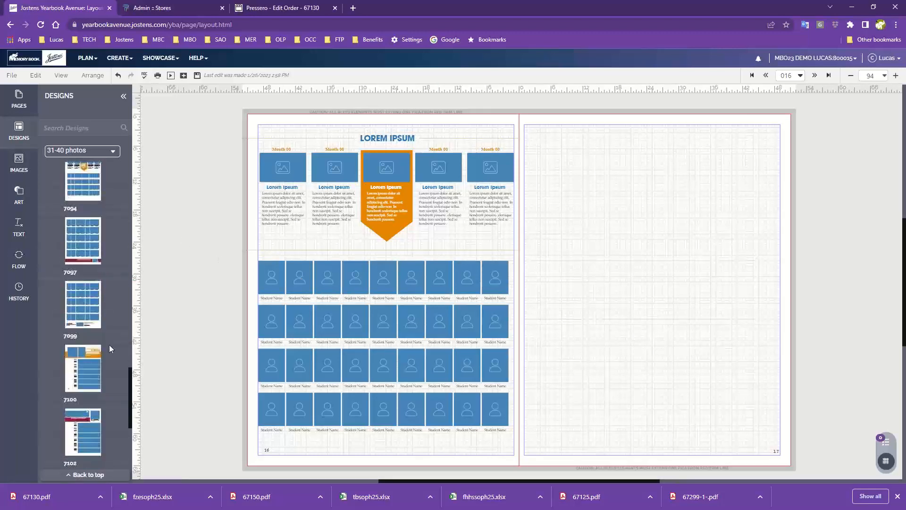
pyautogui.moveTo(93, 296); pyautogui.dragTo(406, 338)
pyautogui.click(469, 303)
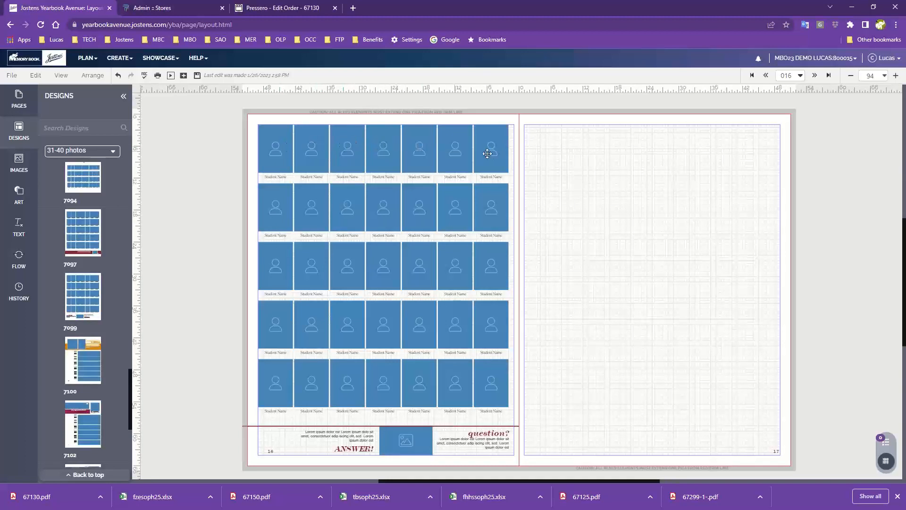
# Step: Try portrait design 7103 on page 16, discarding the existing content
pyautogui.scroll(-3, 117, 387)
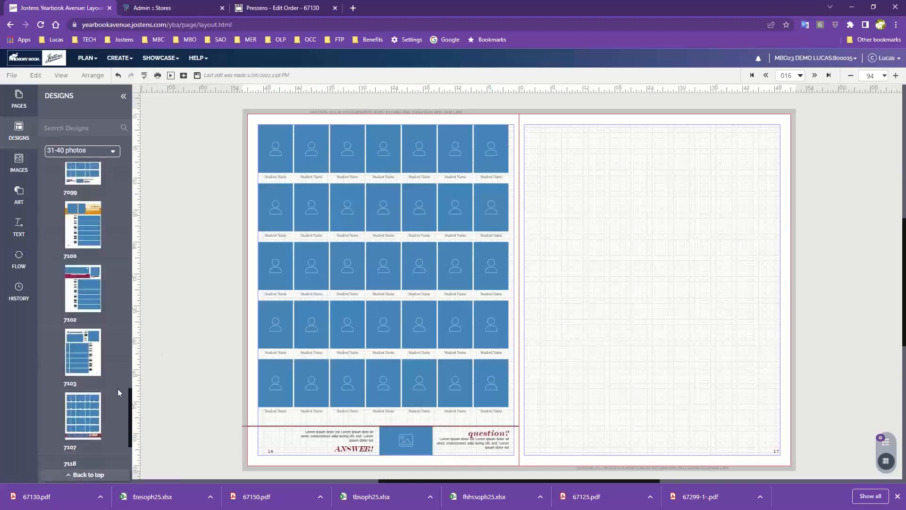
pyautogui.moveTo(87, 359); pyautogui.dragTo(331, 305)
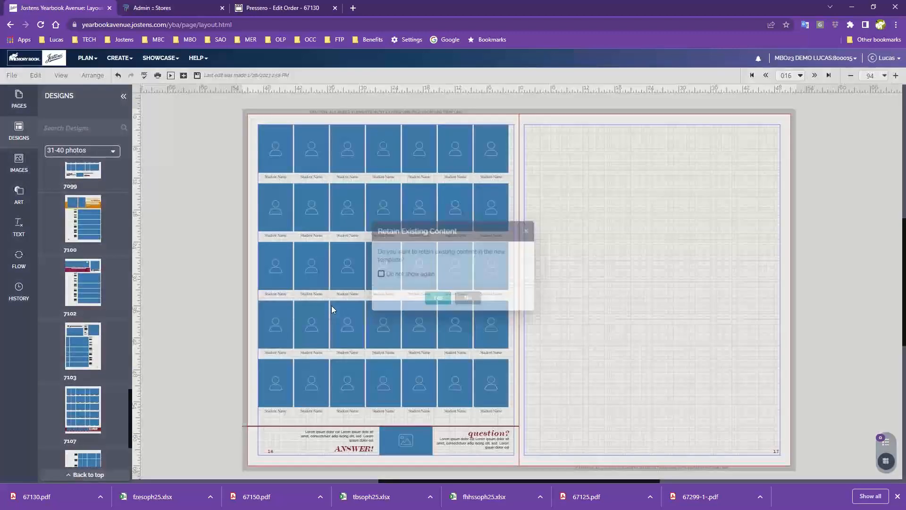
pyautogui.click(471, 303)
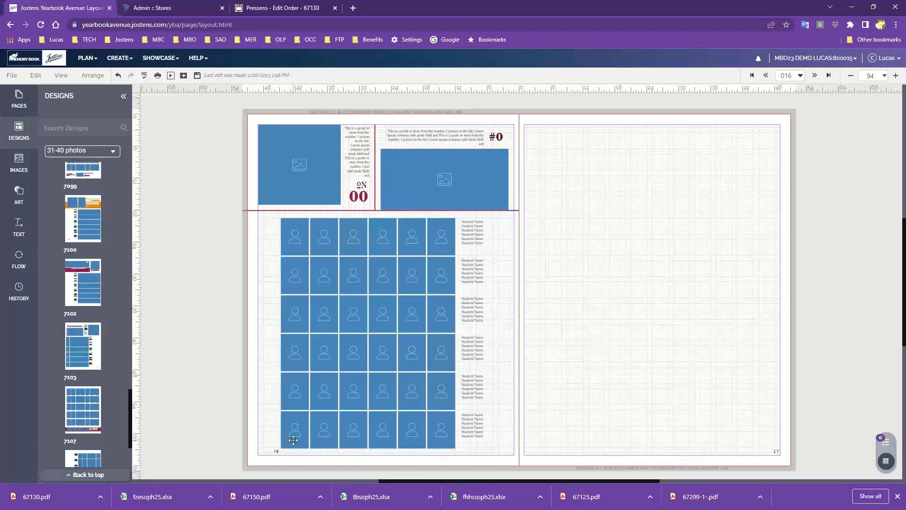
# Step: Apply portrait design 7107 to page 16 in place of the current one, without retaining existing content
pyautogui.scroll(-1, 121, 424)
pyautogui.moveTo(82, 361); pyautogui.dragTo(355, 338)
pyautogui.click(470, 301)
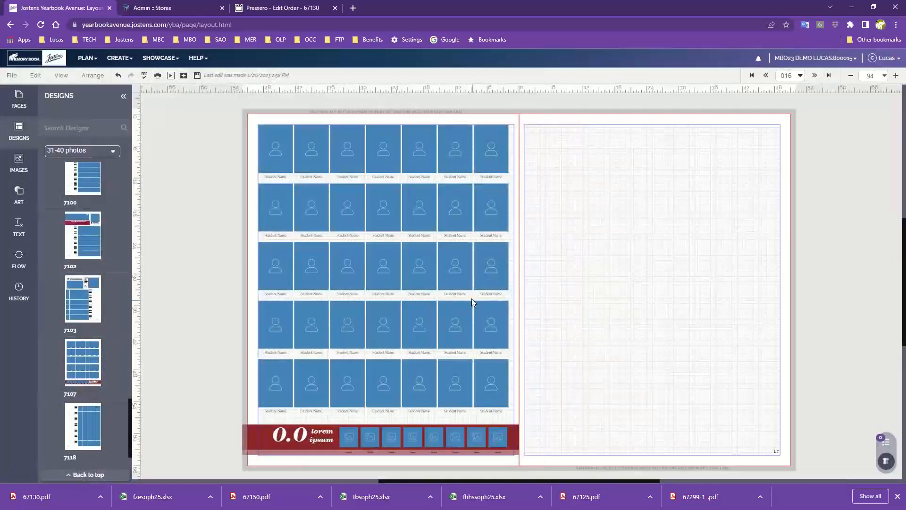
# Step: Replace the design on page 16 with portrait design 7017 from the 41-50 photos category, without retaining the existing content
pyautogui.scroll(-1, 86, 435)
pyautogui.scroll(5, 70, 412)
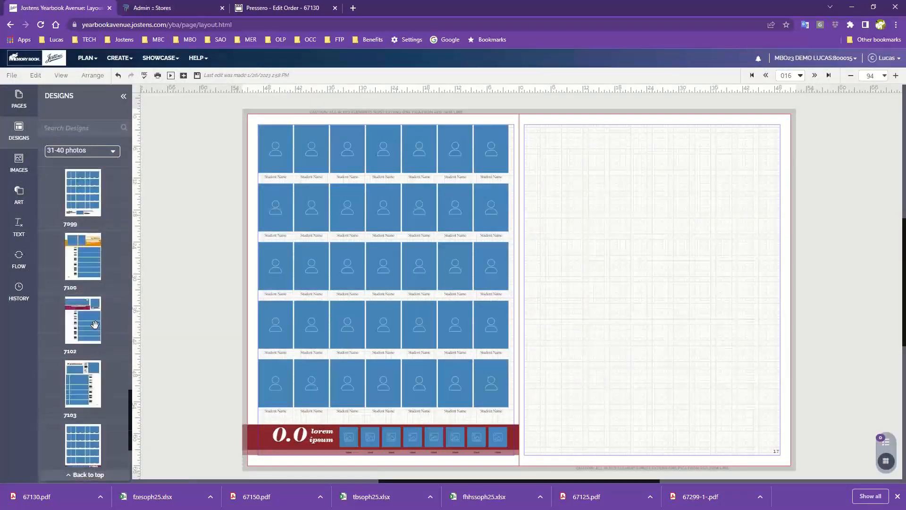
pyautogui.click(85, 151)
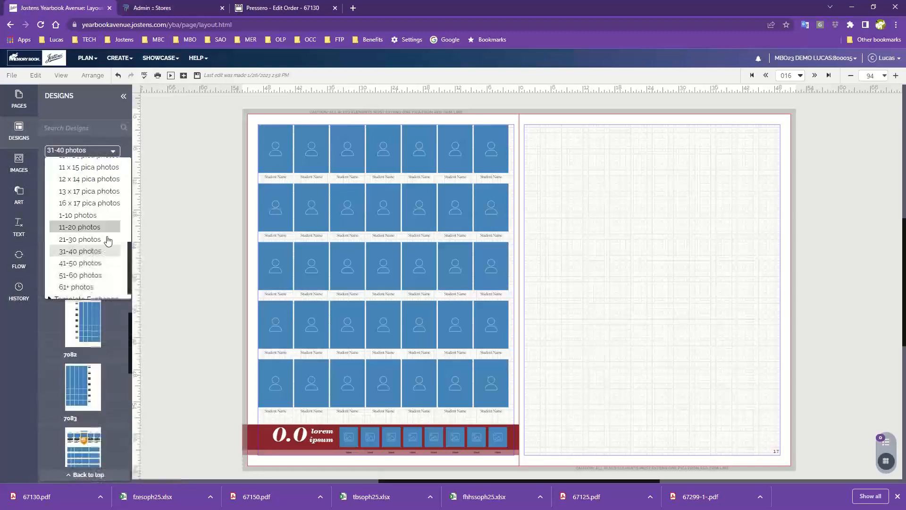
pyautogui.click(79, 263)
pyautogui.scroll(-1, 85, 274)
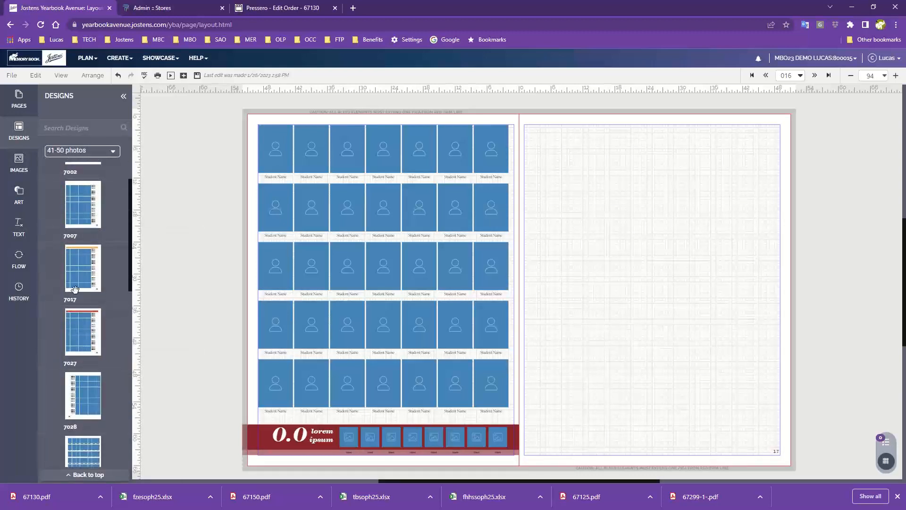
pyautogui.moveTo(77, 268)
pyautogui.moveTo(77, 267); pyautogui.dragTo(432, 219)
pyautogui.click(471, 304)
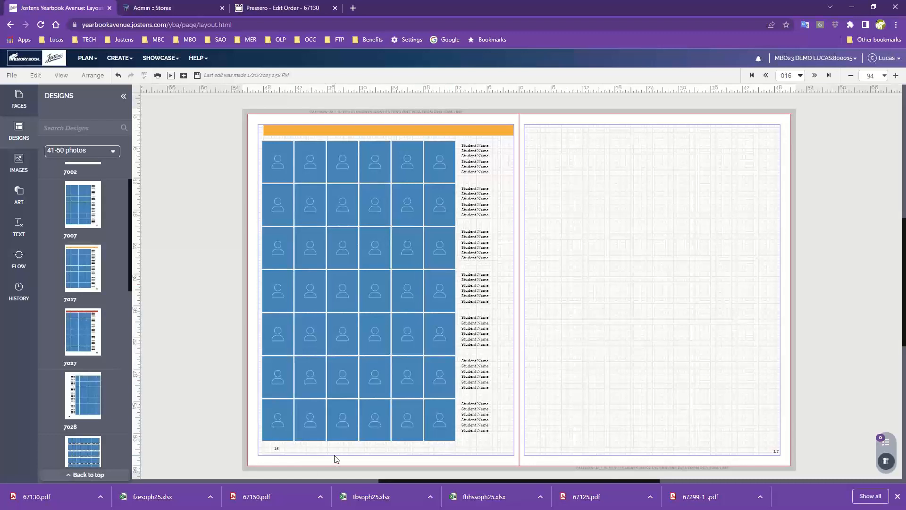
# Step: Set the page 16 portrait flow's names to AYT Avalon at size 12 and give the portraits a 1 pt border
pyautogui.click(21, 261)
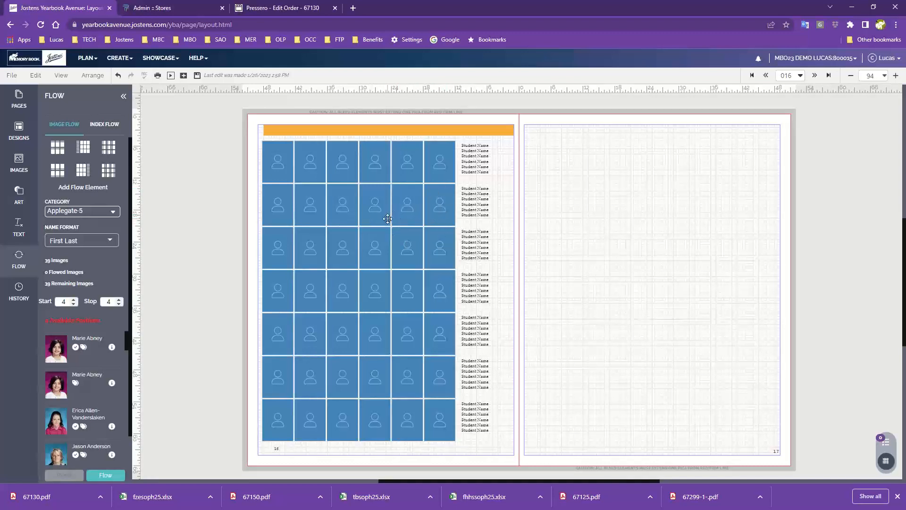
pyautogui.click(411, 200)
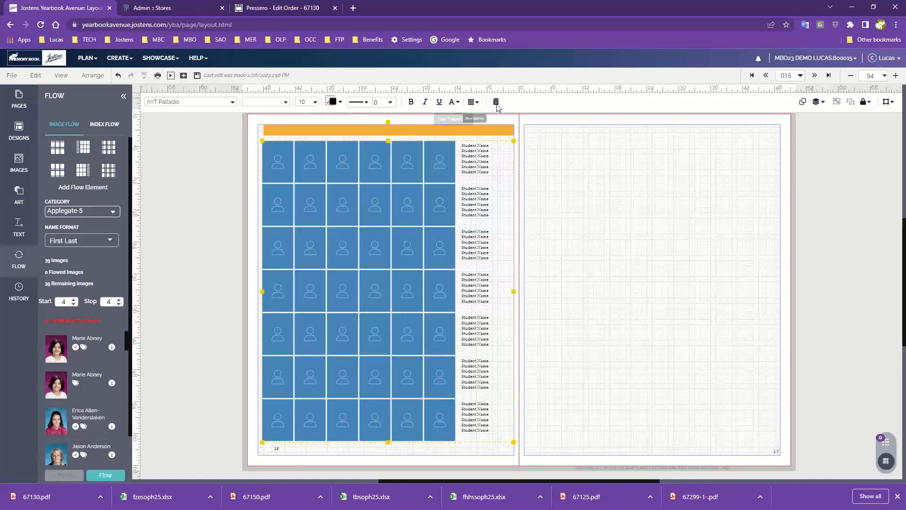
pyautogui.click(209, 104)
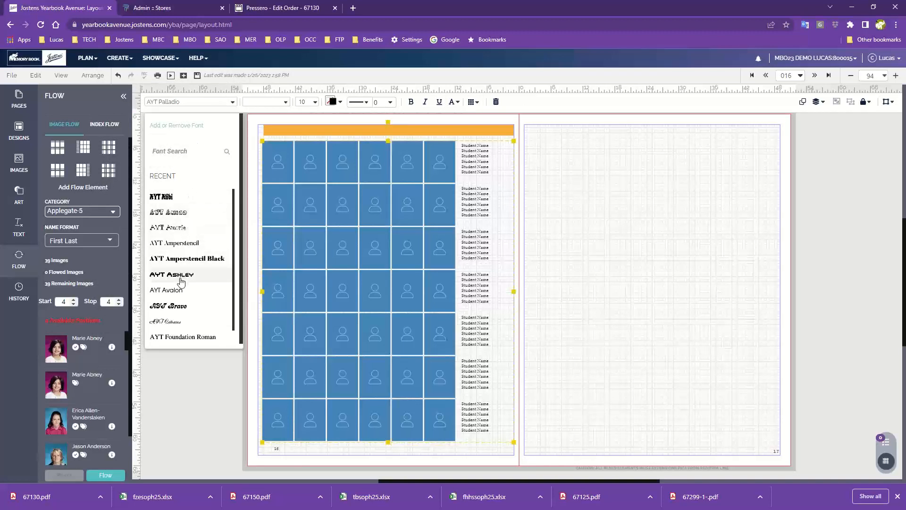
pyautogui.click(177, 290)
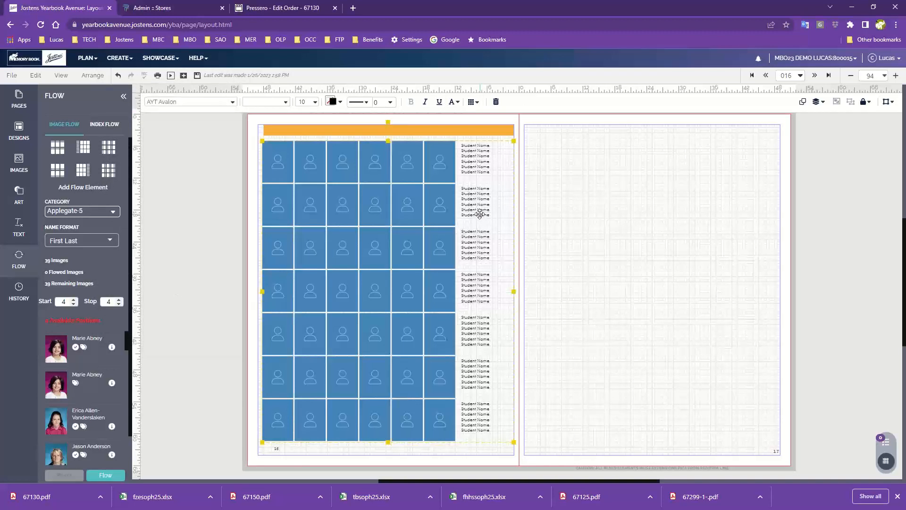
pyautogui.click(315, 103)
pyautogui.click(332, 174)
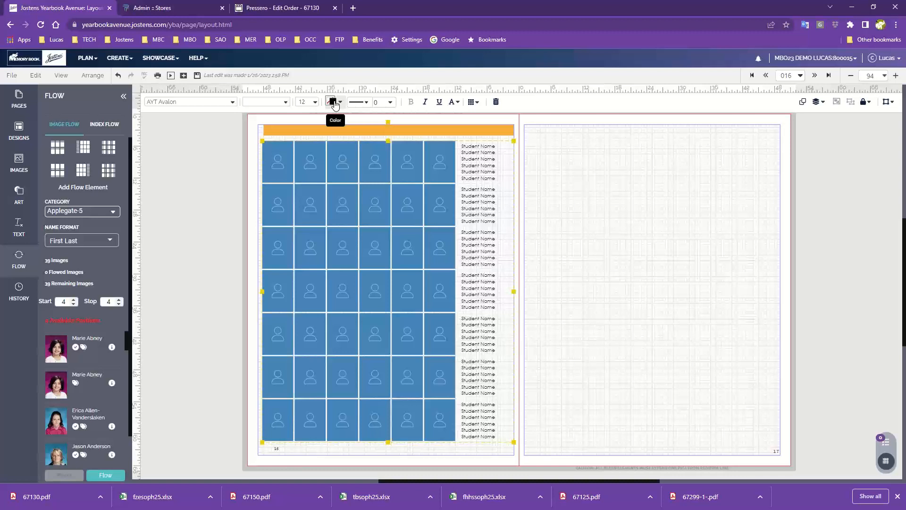
pyautogui.click(390, 103)
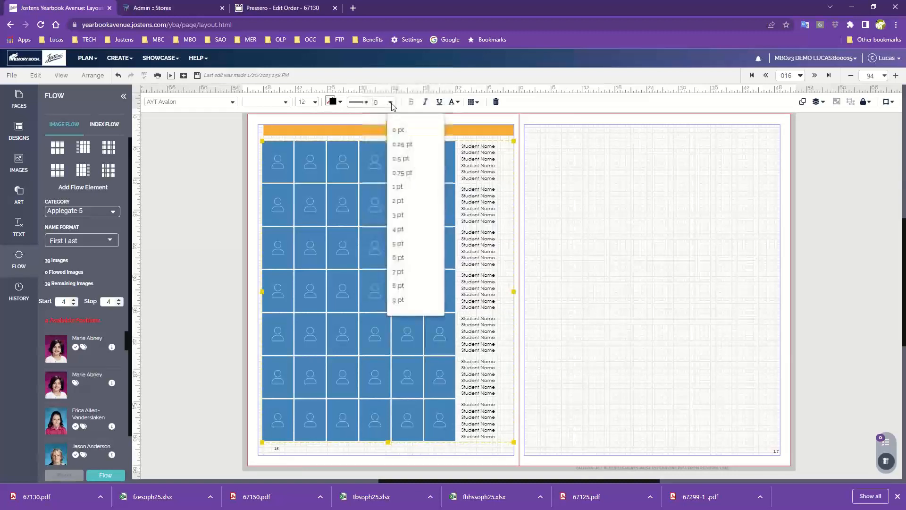
pyautogui.click(407, 189)
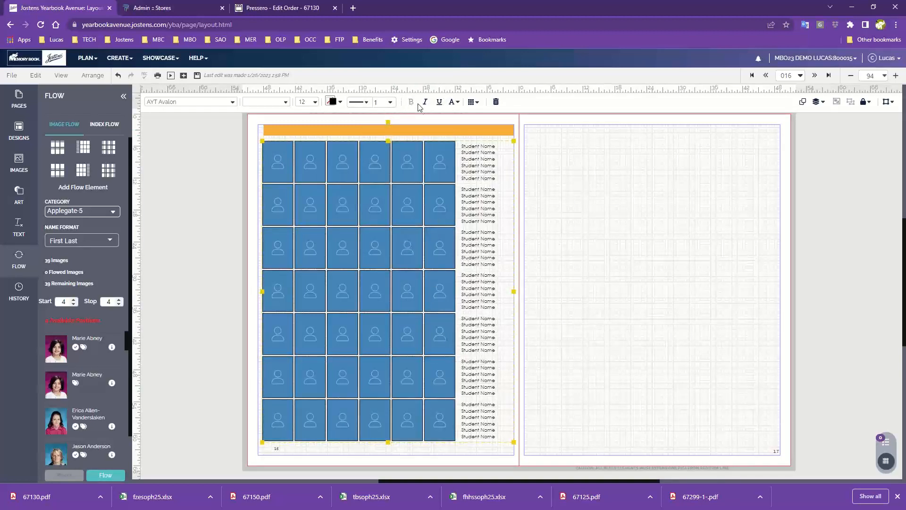
# Step: Try the Rectangle portrait shape with a rounded corner value of 8 in the portrait flow's options
pyautogui.click(473, 102)
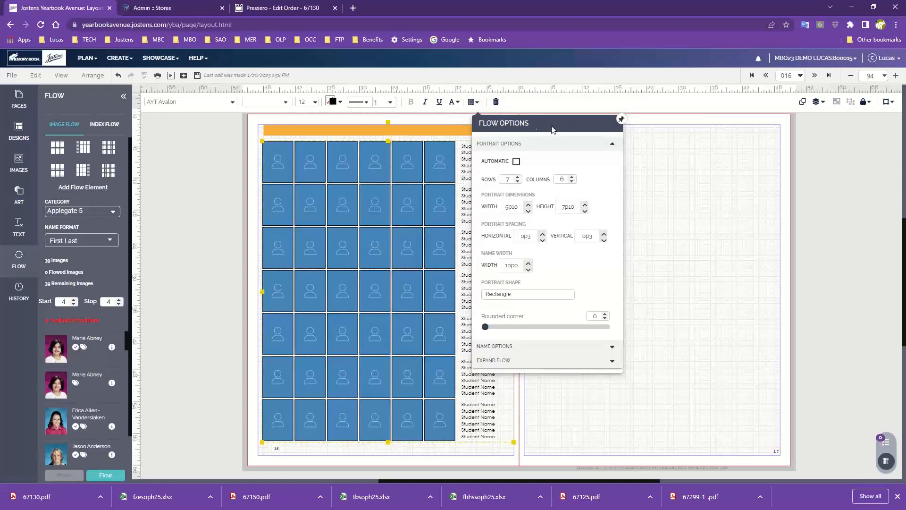
pyautogui.moveTo(540, 124); pyautogui.dragTo(647, 126)
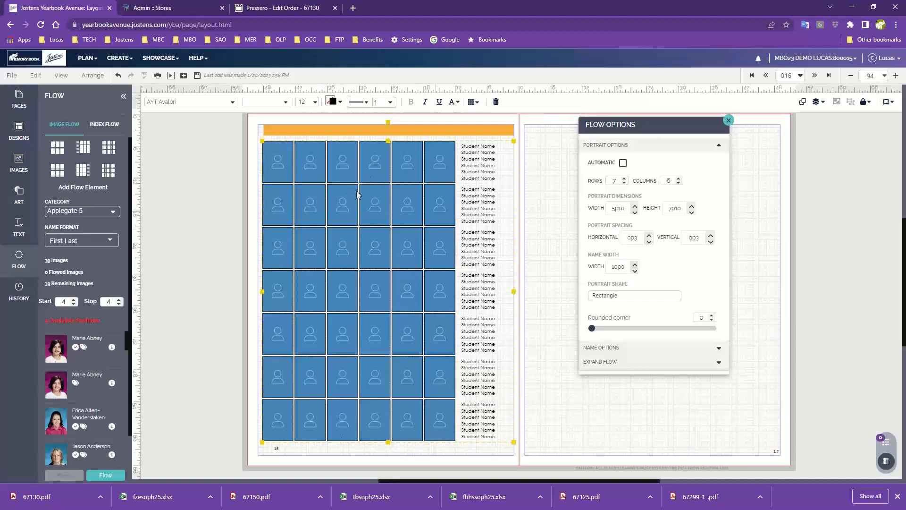
pyautogui.click(629, 298)
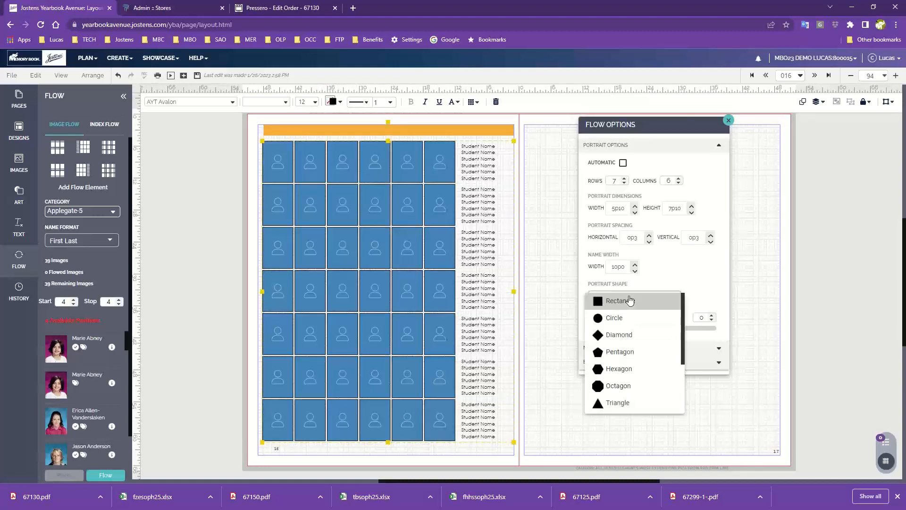
pyautogui.click(630, 300)
pyautogui.moveTo(593, 328); pyautogui.dragTo(619, 328)
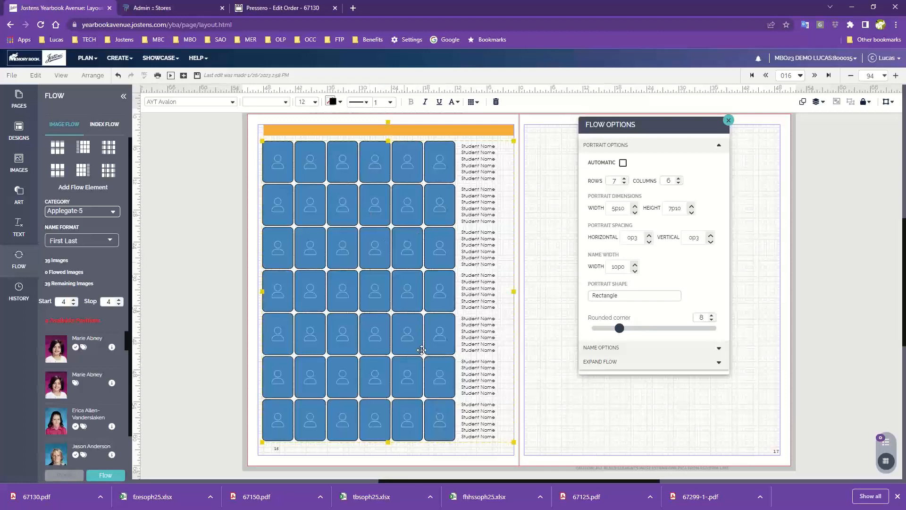
# Step: Change the portrait shape to Circle and set the name positioning to Names on Left - Horizontal
pyautogui.click(633, 297)
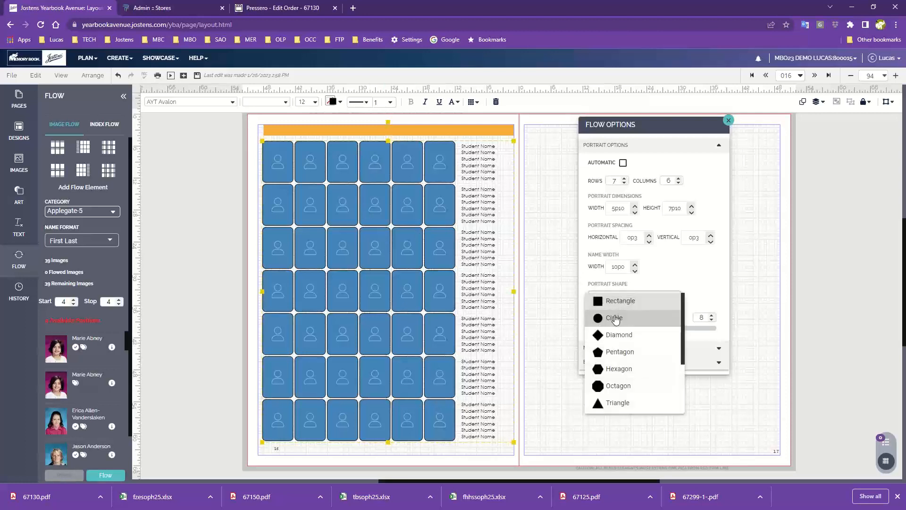
pyautogui.click(613, 316)
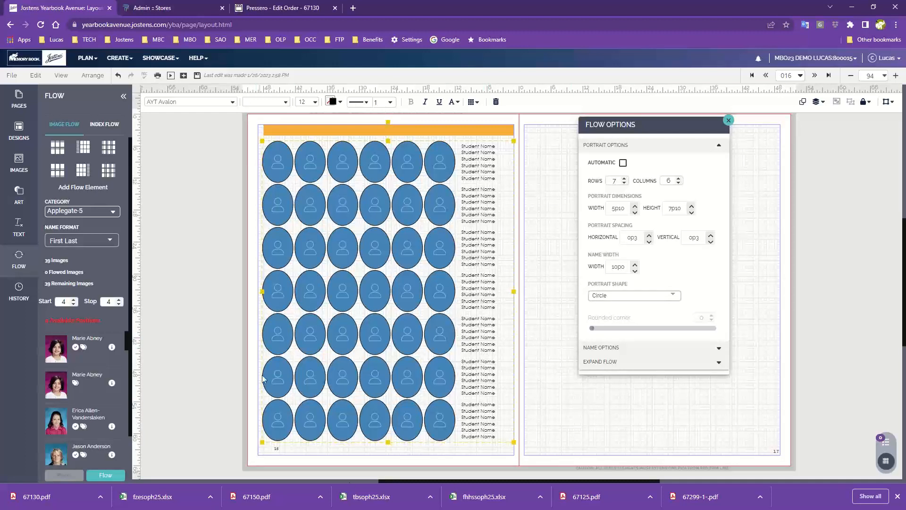
pyautogui.click(641, 352)
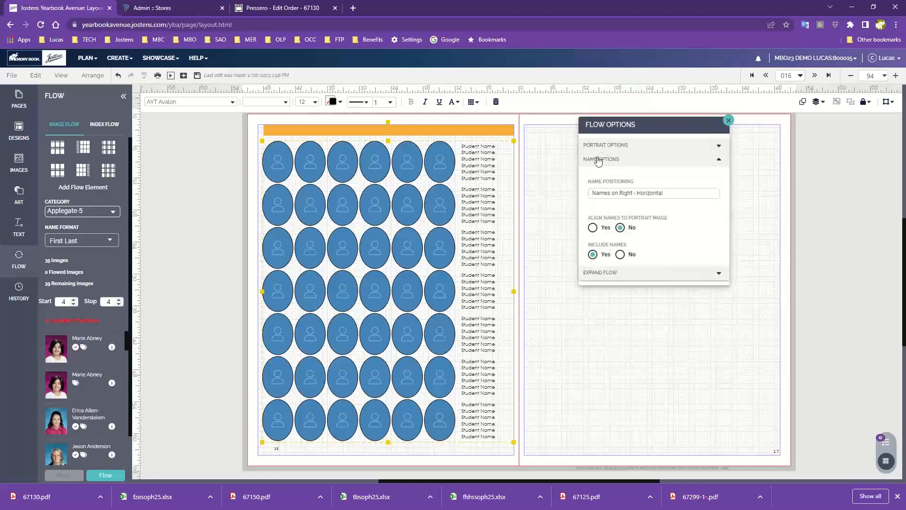
pyautogui.click(663, 199)
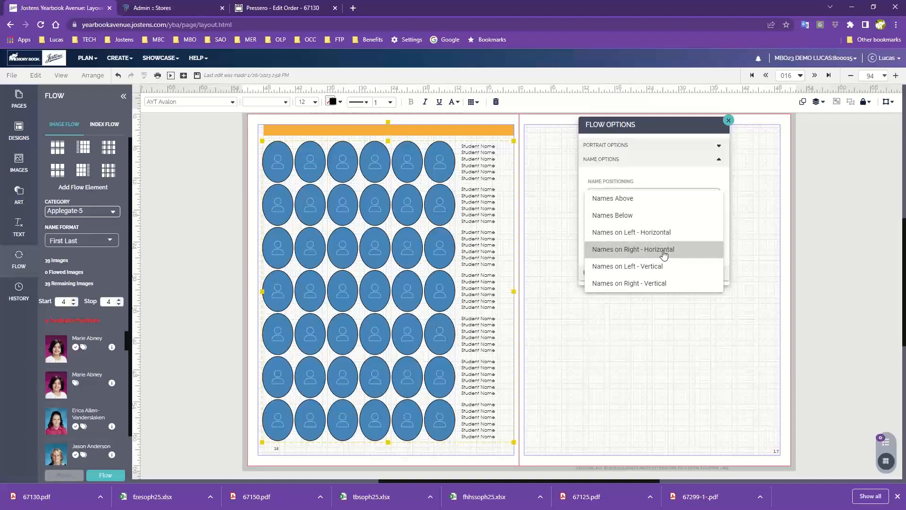
pyautogui.click(627, 232)
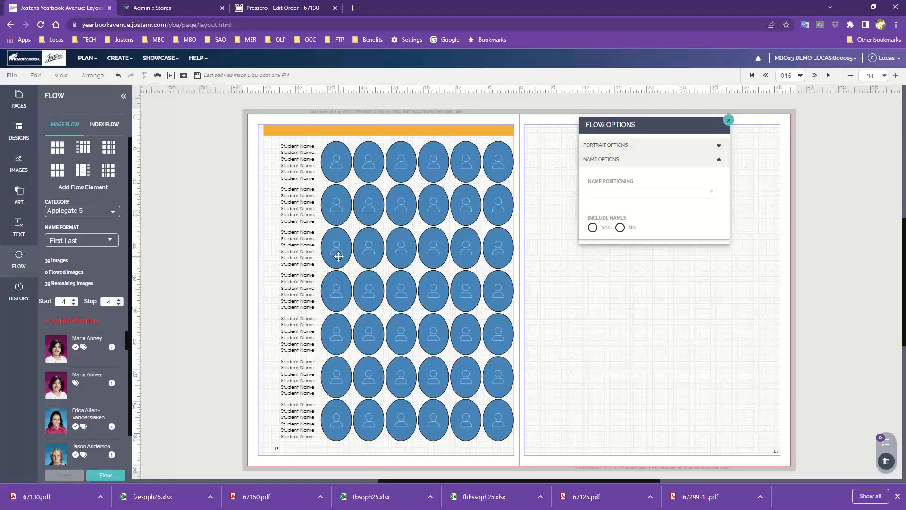
pyautogui.click(728, 121)
# Step: Nudge the portrait flow on page 16 four increments to the left and save the layout
pyautogui.click(493, 166)
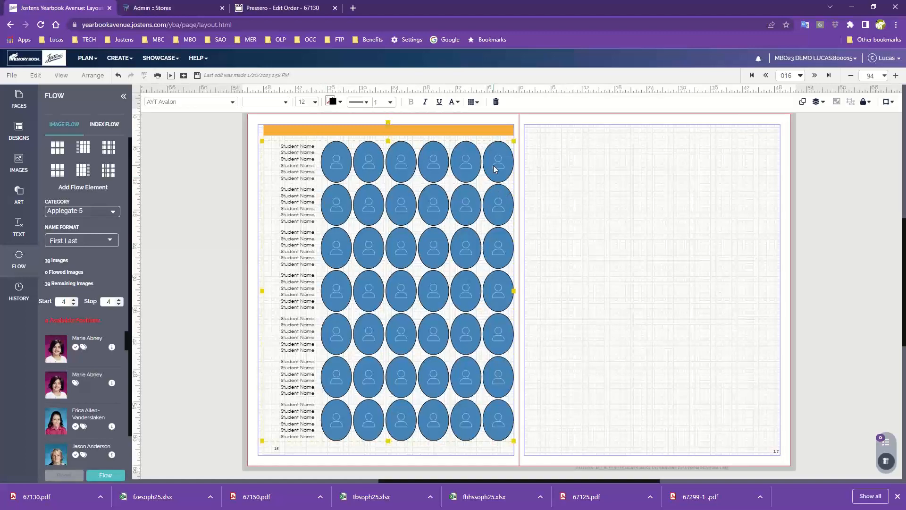
pyautogui.press('Left')
pyautogui.press('Left')
pyautogui.press('Left')
pyautogui.press('Left')
pyautogui.press('Left')
pyautogui.press('Left')
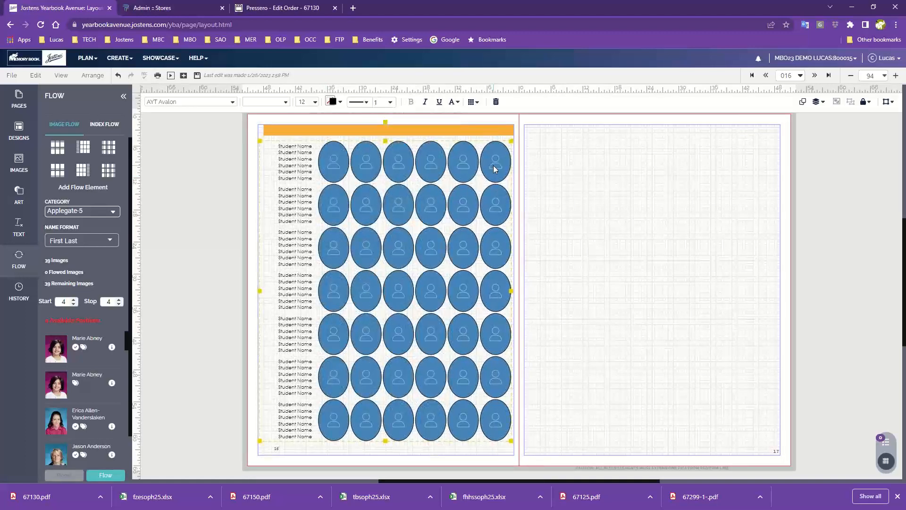
pyautogui.press('Left')
pyautogui.click(602, 220)
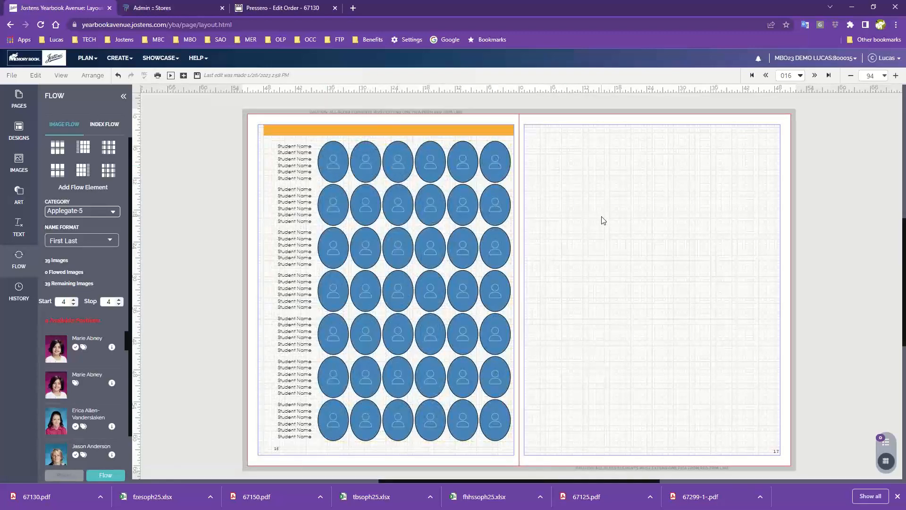
pyautogui.click(497, 262)
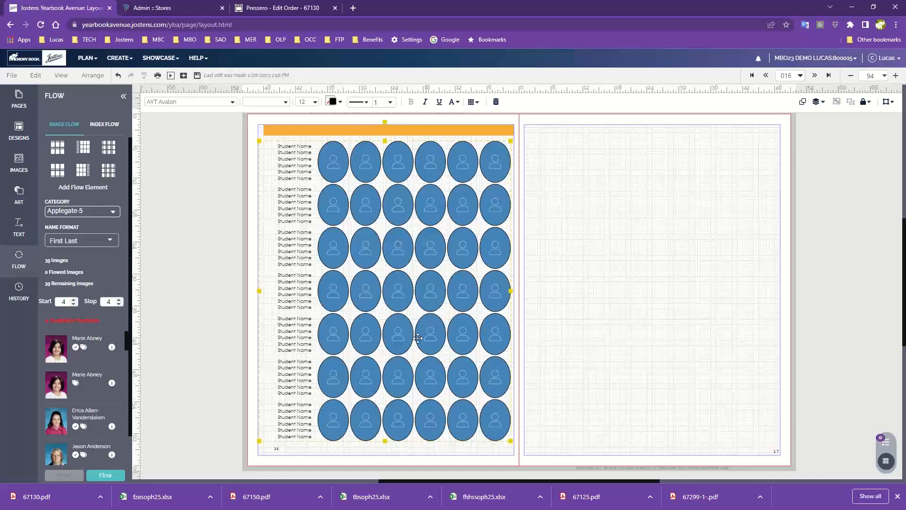
pyautogui.click(196, 76)
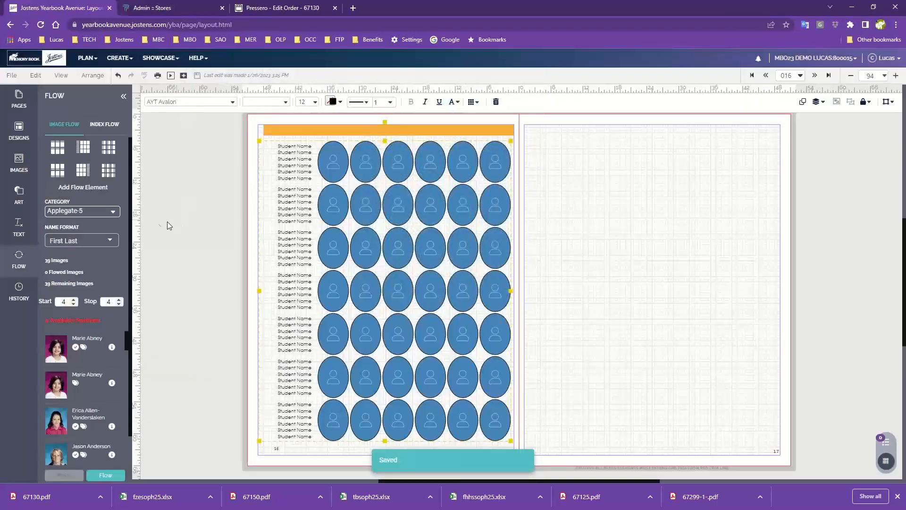
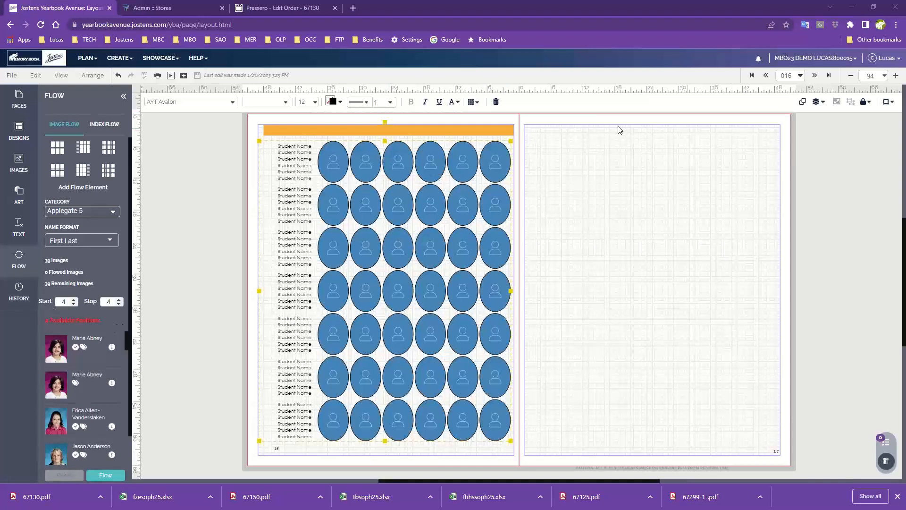
# Step: Set the flow's start and stop pages to 16 and flow the Applegate-5 portraits onto the page
pyautogui.doubleClick(63, 302)
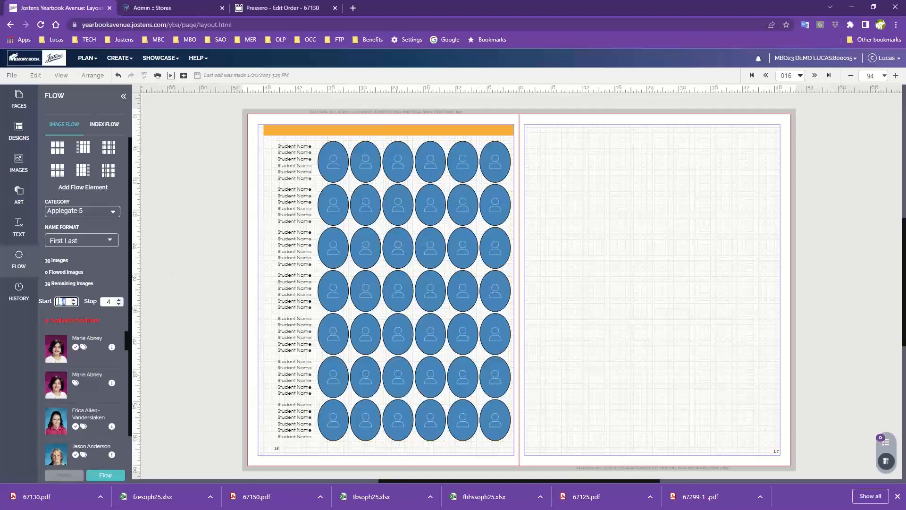
pyautogui.write('16')
pyautogui.click(85, 315)
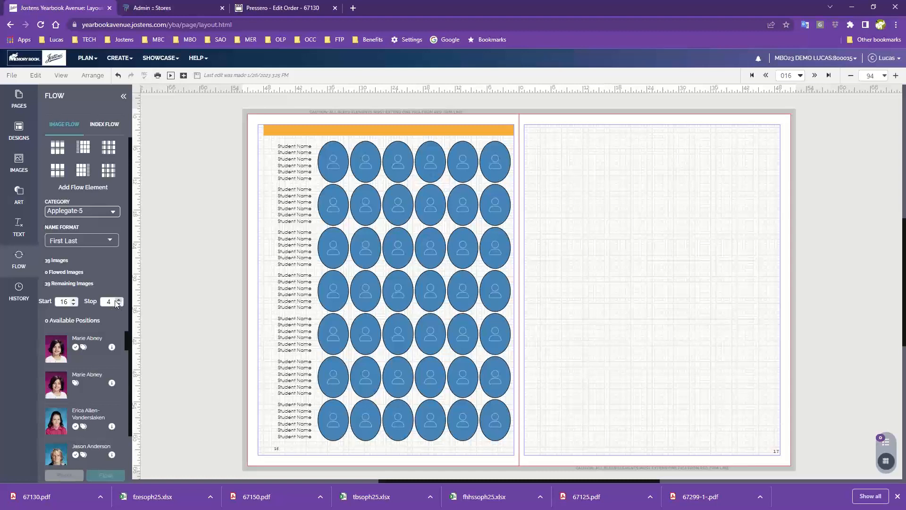
pyautogui.click(104, 302)
pyautogui.write('16')
pyautogui.click(112, 321)
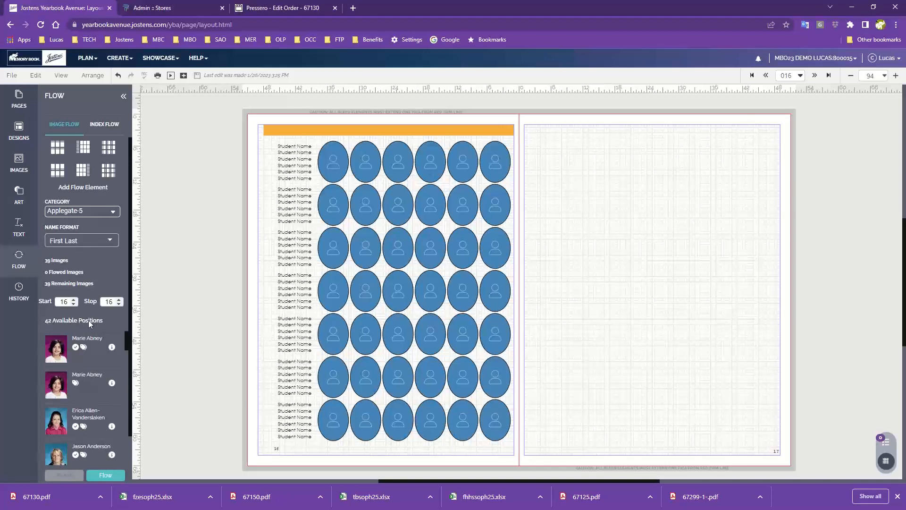
pyautogui.click(107, 475)
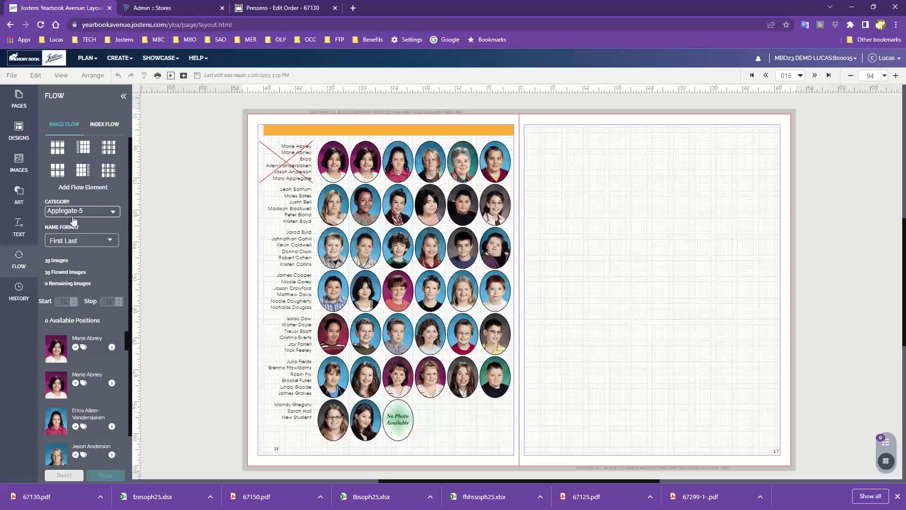
# Step: Reset the Applegate-5 portrait flow on page 16 and open the Image Library
pyautogui.click(69, 474)
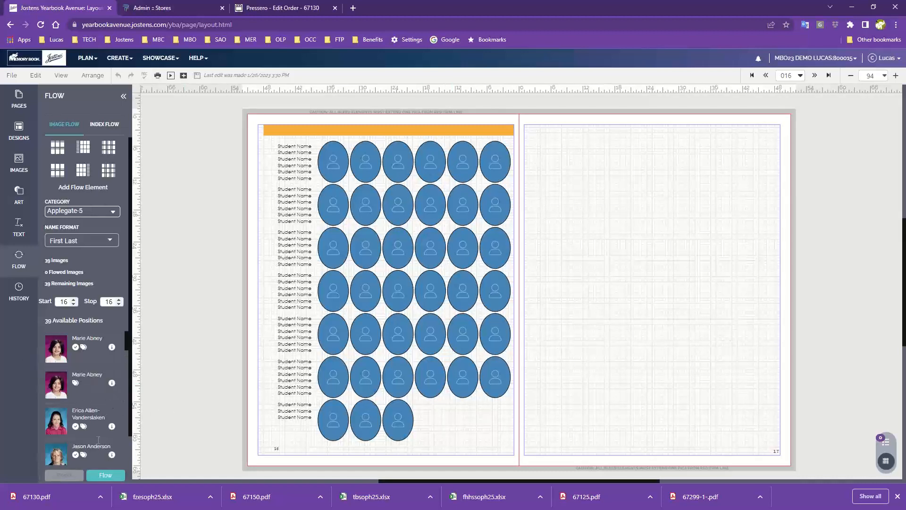
pyautogui.click(115, 60)
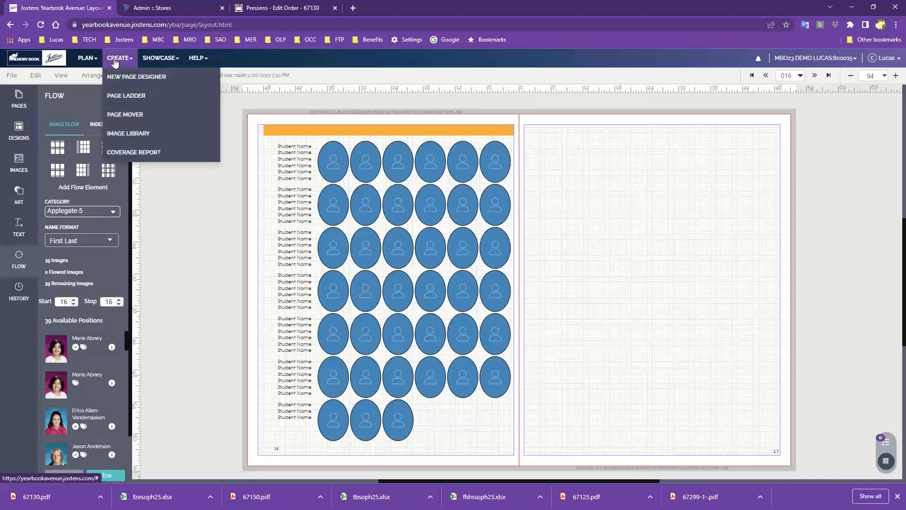
pyautogui.click(128, 135)
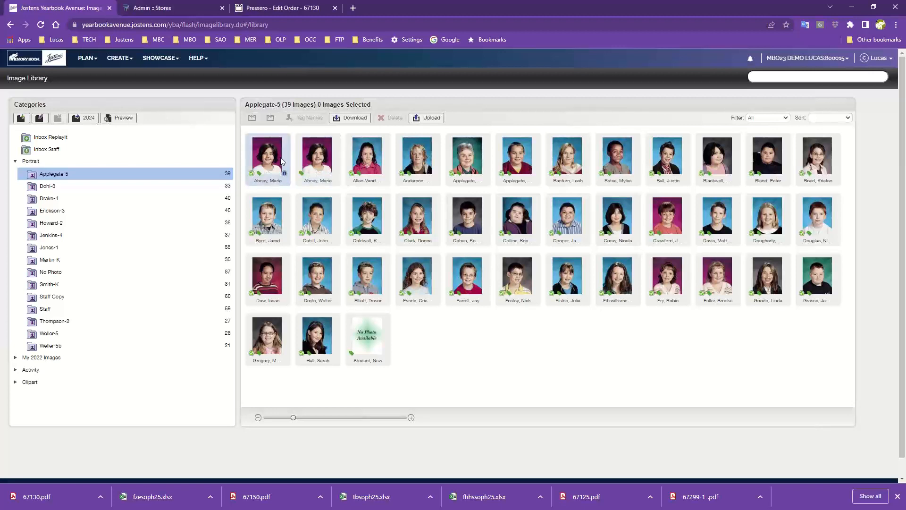
# Step: Set the duplicate student portrait 5040.jpg in Applegate-5 to Don't Use Portrait and apply the change
pyautogui.doubleClick(319, 156)
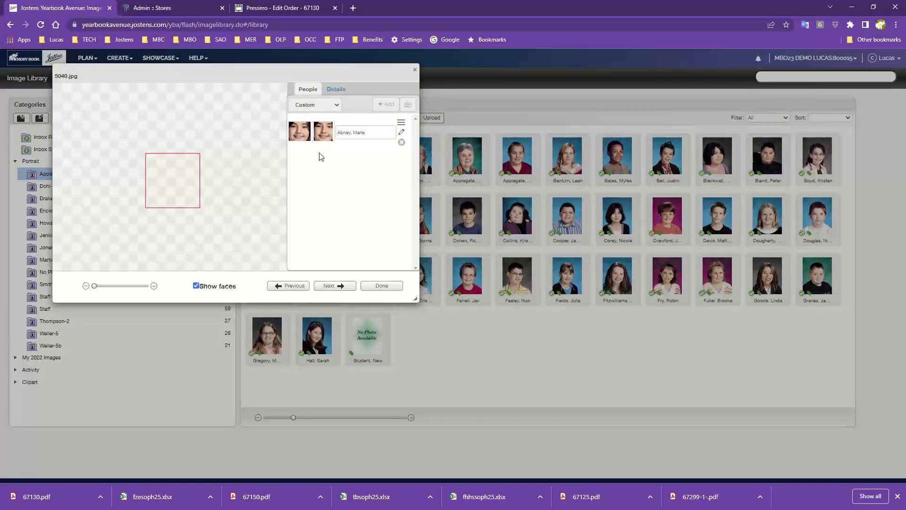
pyautogui.moveTo(279, 67); pyautogui.dragTo(421, 96)
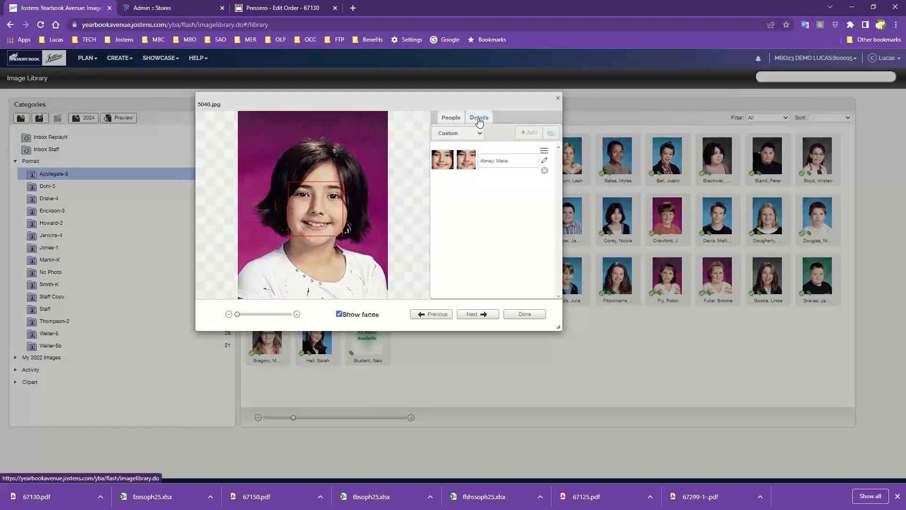
pyautogui.click(479, 119)
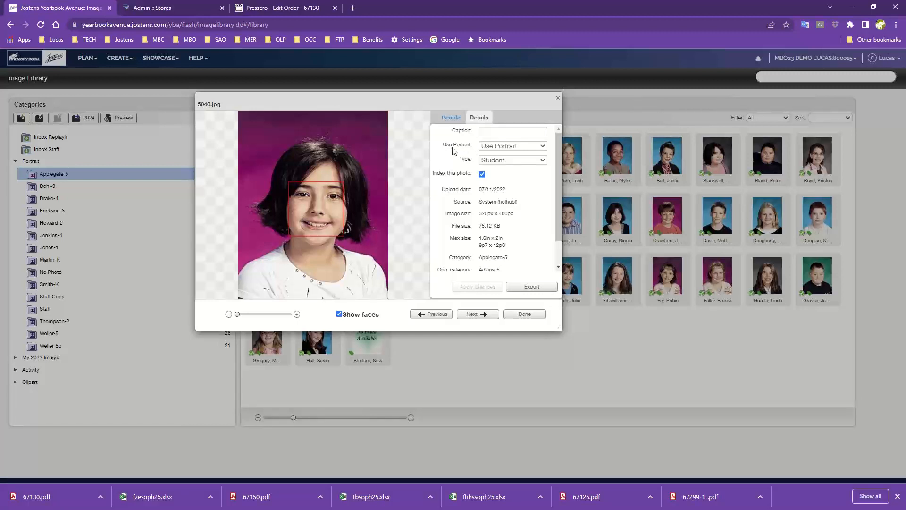
pyautogui.click(521, 150)
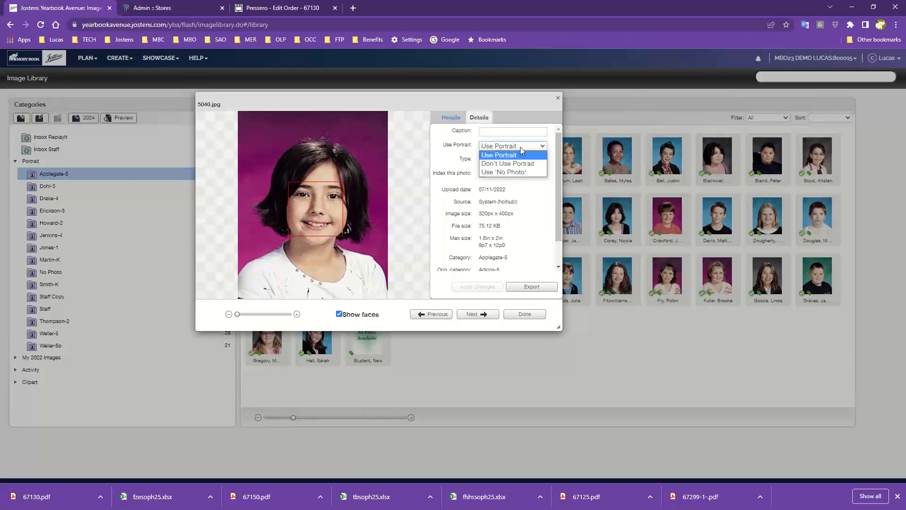
pyautogui.click(510, 163)
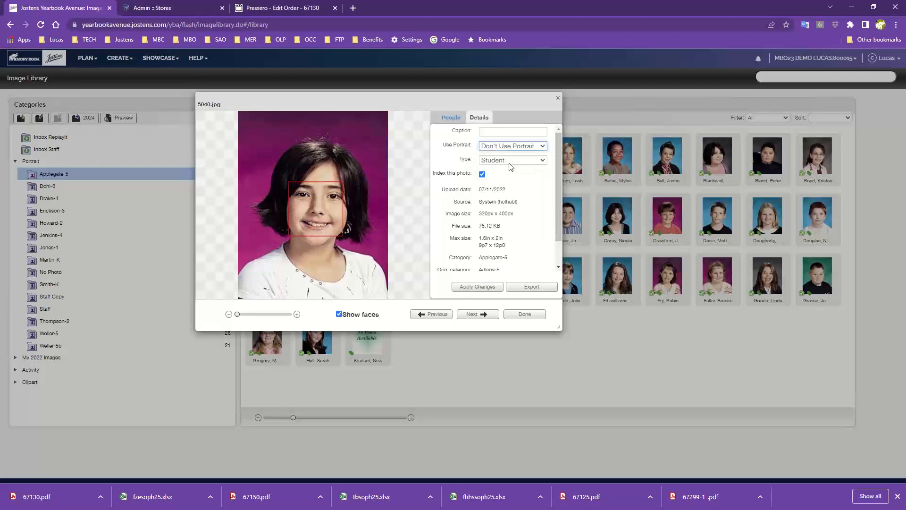
pyautogui.click(475, 292)
pyautogui.click(476, 291)
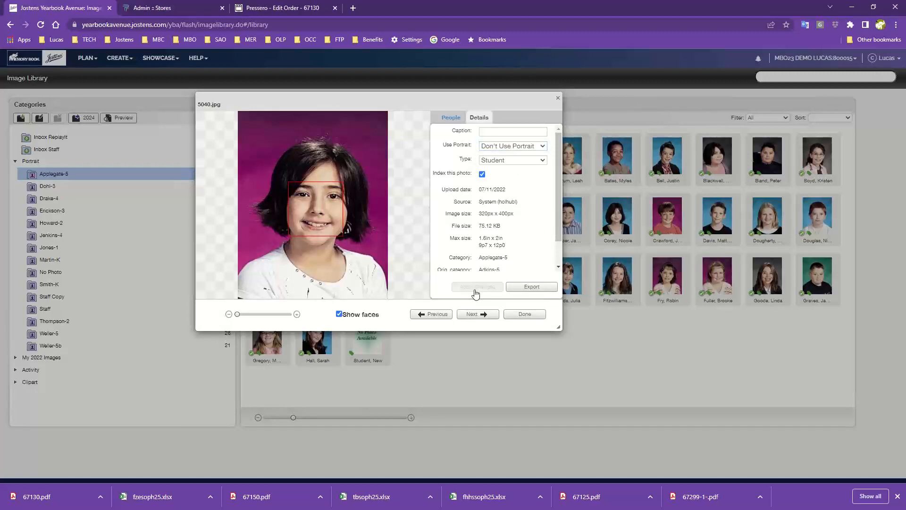
pyautogui.click(531, 315)
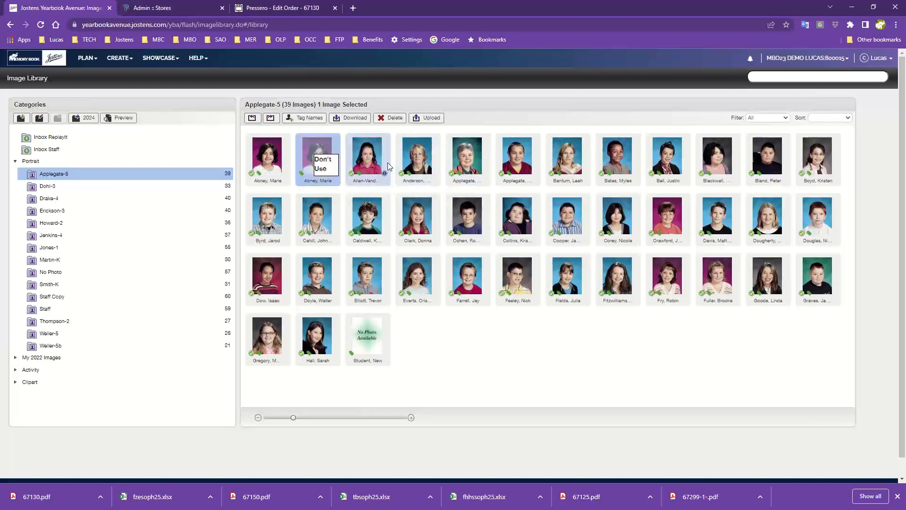
# Step: Set the type of the teacher's portrait 6015.jpg in Applegate-5 to Teacher and apply the change
pyautogui.doubleClick(466, 160)
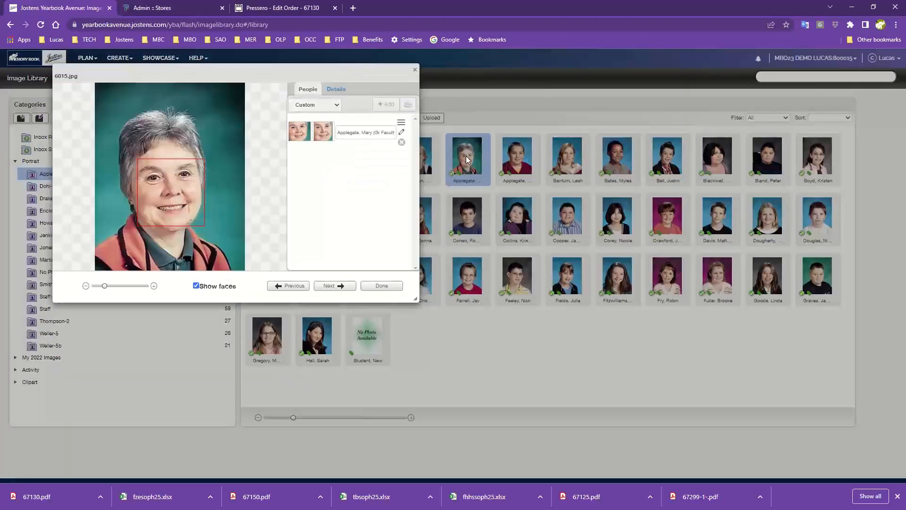
pyautogui.click(334, 91)
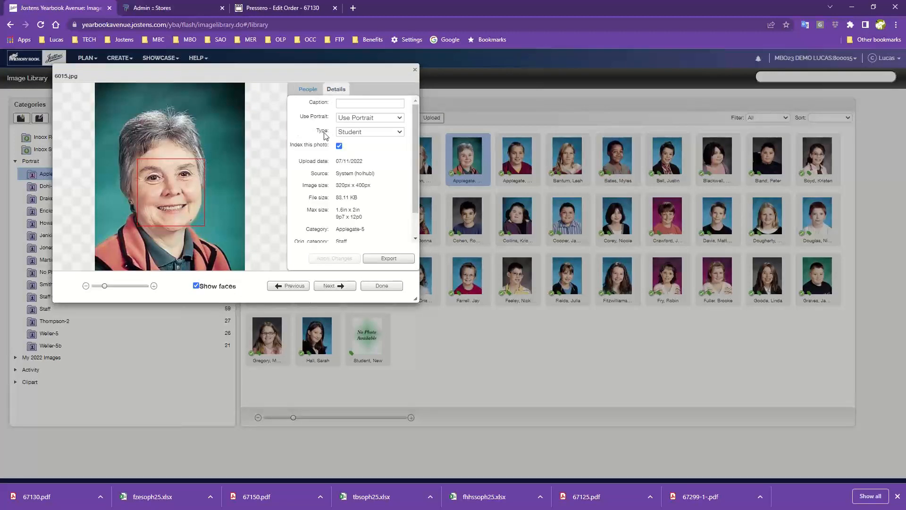
pyautogui.click(386, 137)
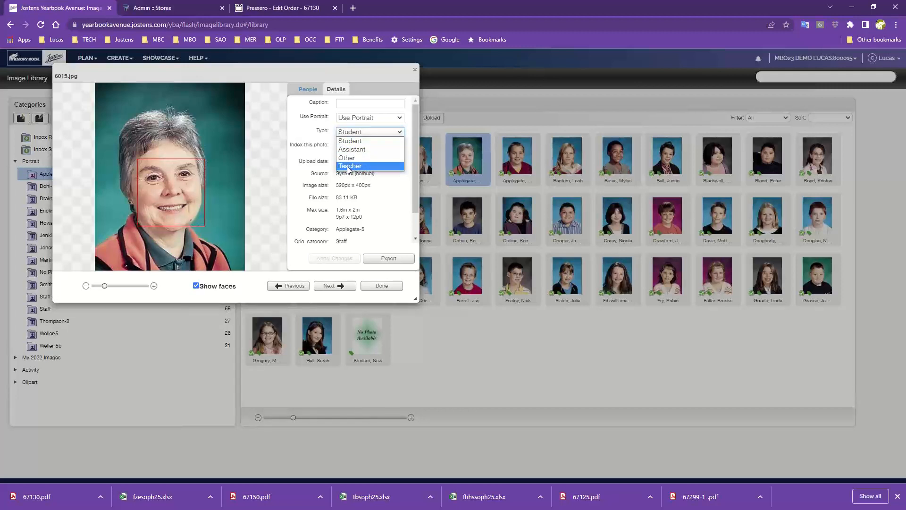
pyautogui.click(348, 166)
pyautogui.click(348, 258)
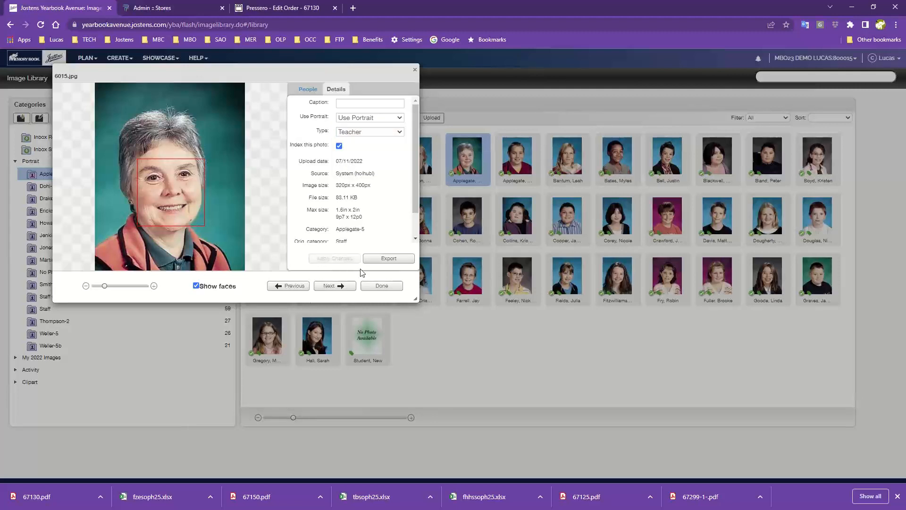
pyautogui.click(382, 287)
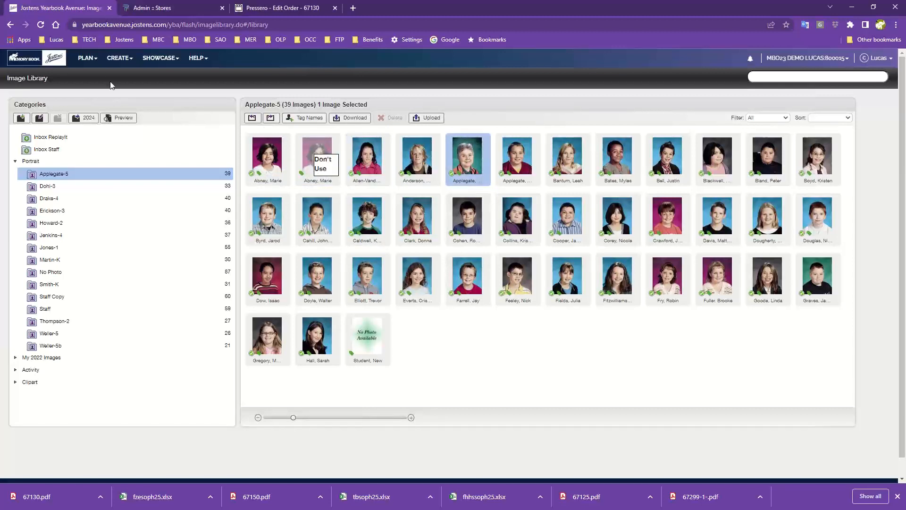
# Step: Return to the New Page Designer and flow the Applegate-5 portraits onto page 16 again
pyautogui.click(113, 60)
pyautogui.click(120, 76)
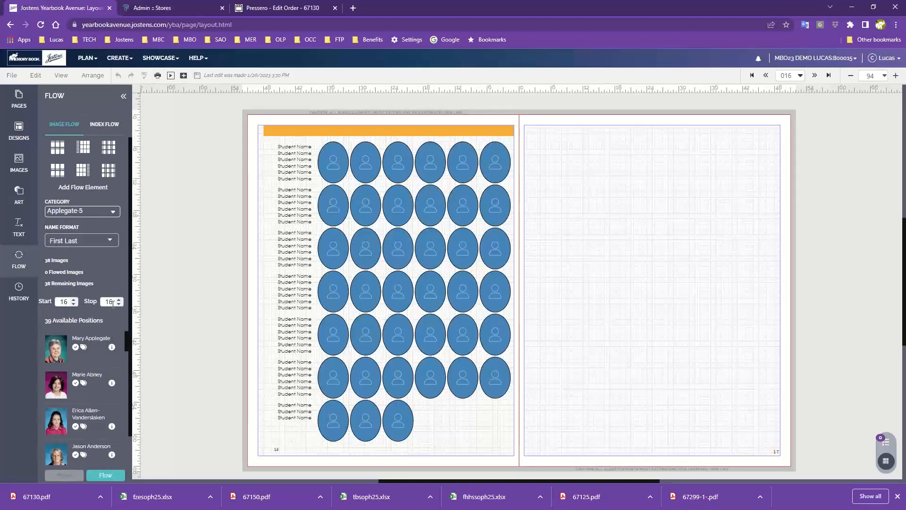
pyautogui.click(104, 475)
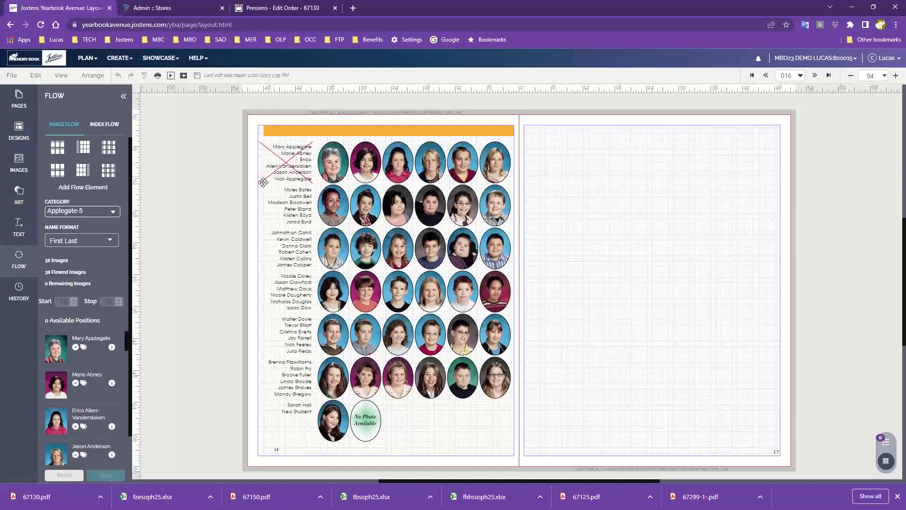
# Step: Expand the page 16 portrait flow into individual objects, acknowledging that it cannot be reflowed
pyautogui.click(896, 75)
pyautogui.click(896, 75)
pyautogui.click(896, 78)
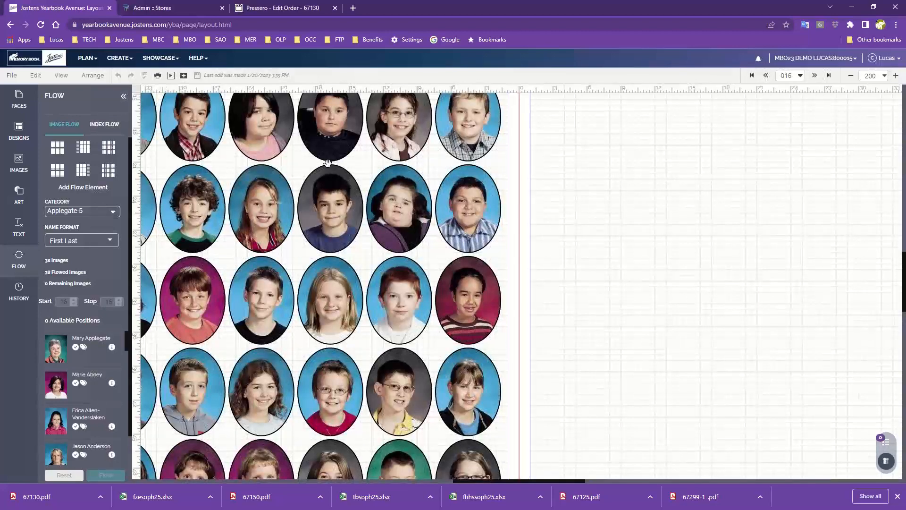
pyautogui.moveTo(326, 168); pyautogui.dragTo(671, 375)
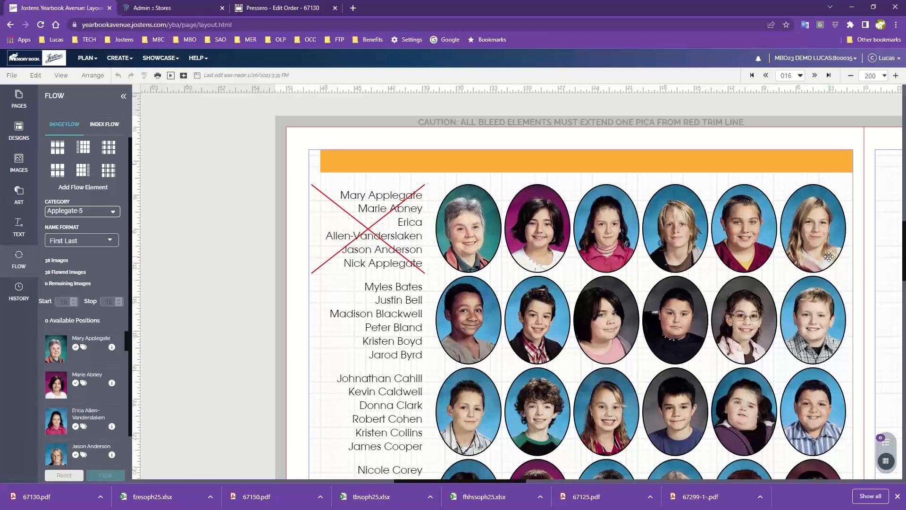
pyautogui.click(532, 230)
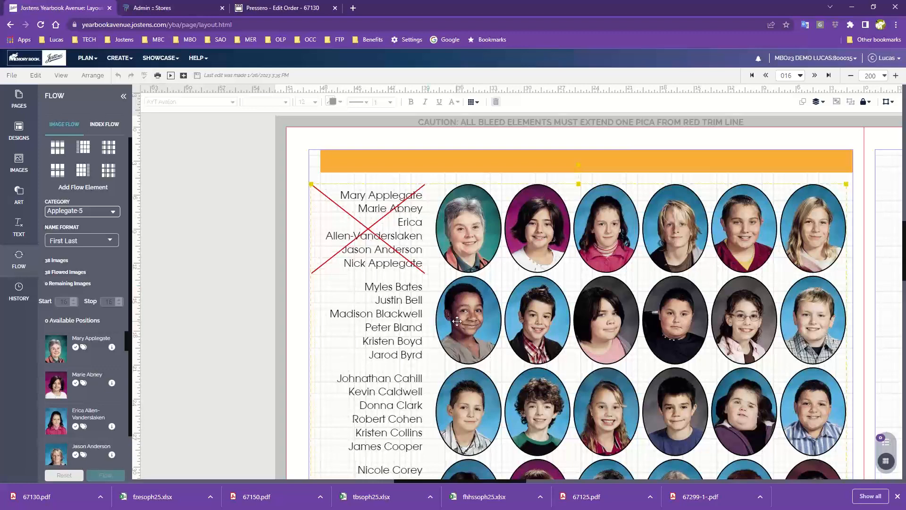
pyautogui.scroll(-1, 457, 321)
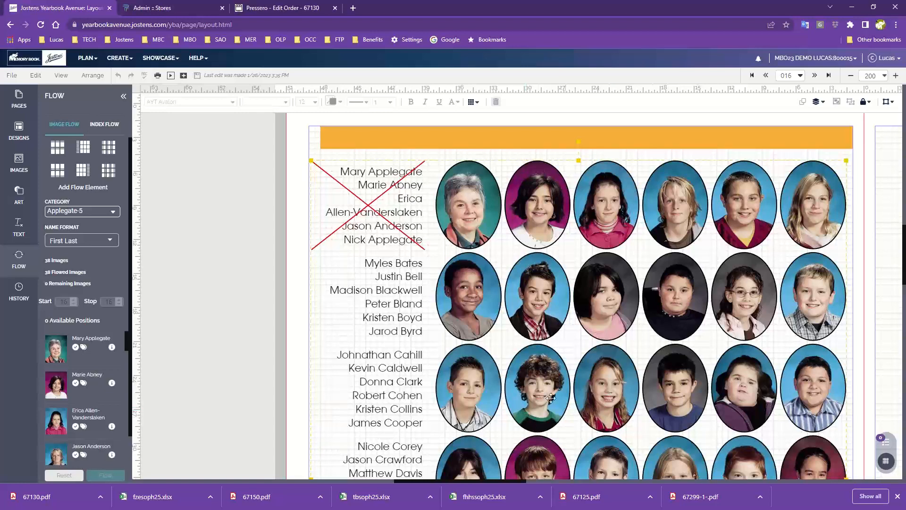
pyautogui.scroll(1, 421, 208)
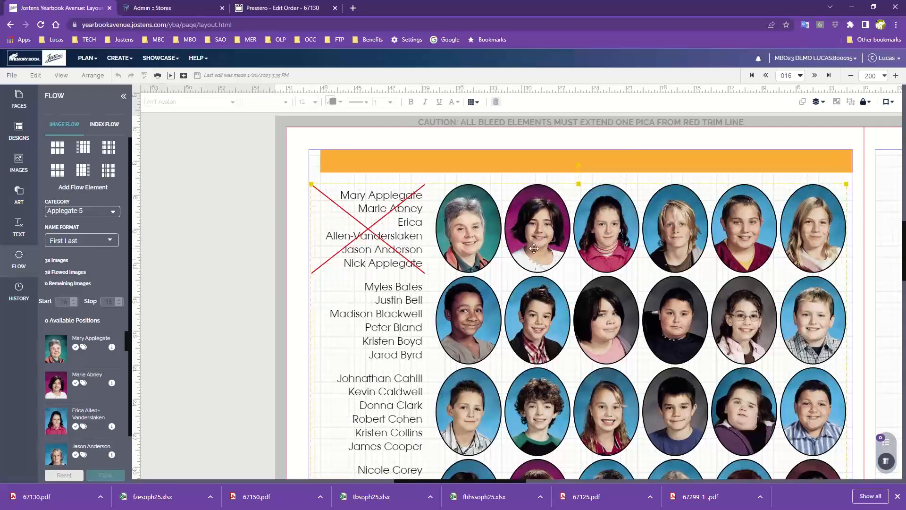
pyautogui.click(475, 107)
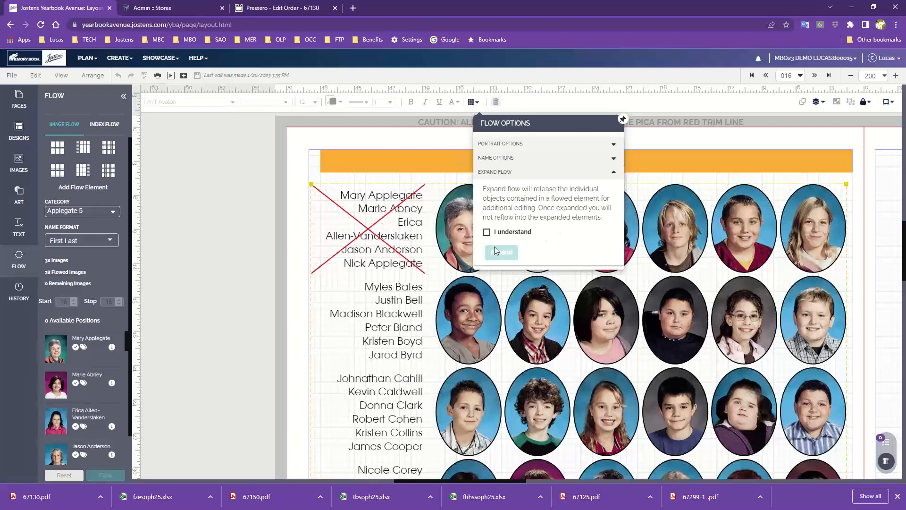
pyautogui.click(486, 232)
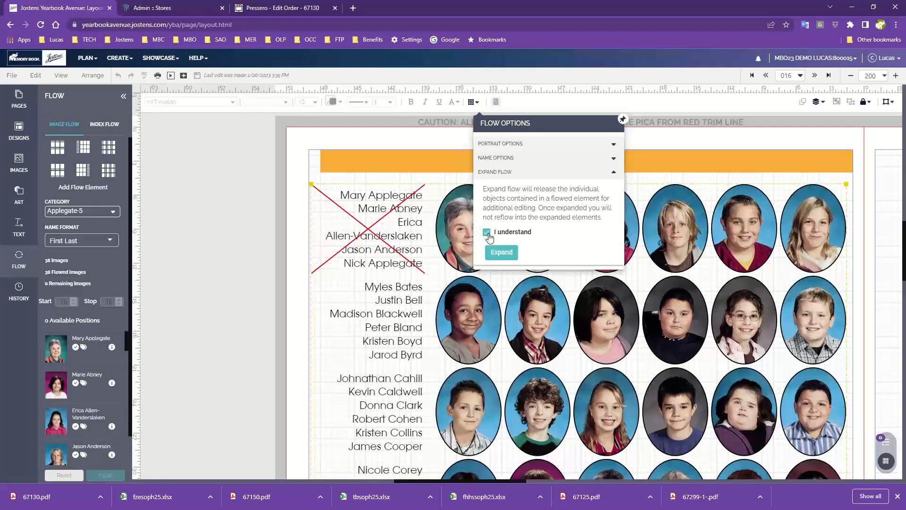
pyautogui.click(511, 254)
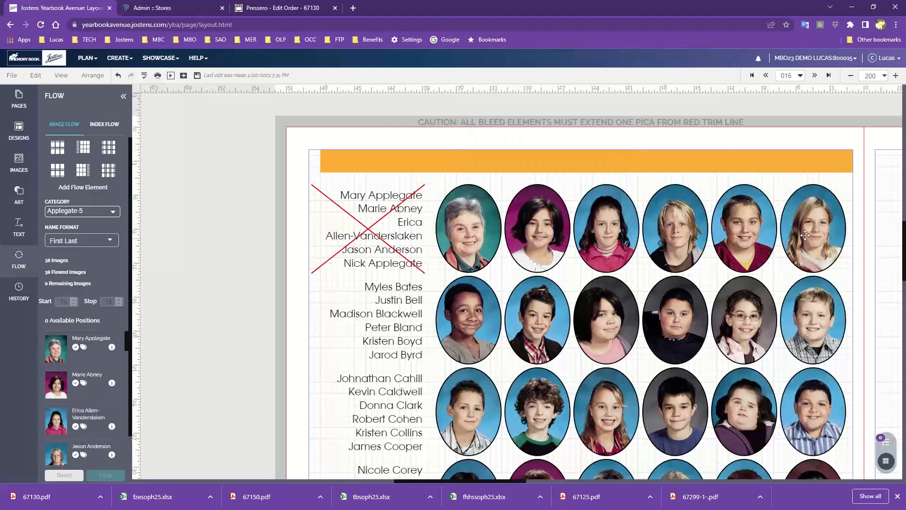
# Step: Check the expanded first-row portraits and the name blocks by selecting them one at a time
pyautogui.click(830, 220)
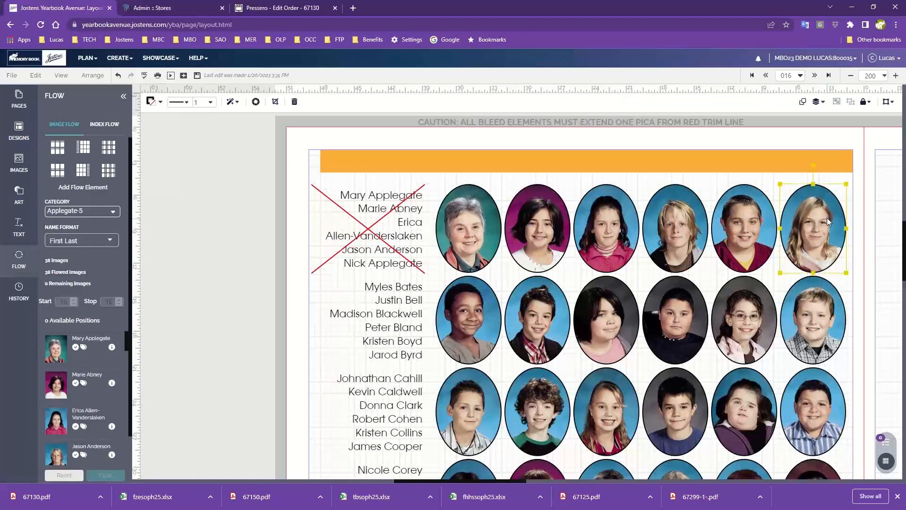
pyautogui.click(764, 215)
pyautogui.click(696, 215)
pyautogui.click(614, 217)
pyautogui.click(548, 221)
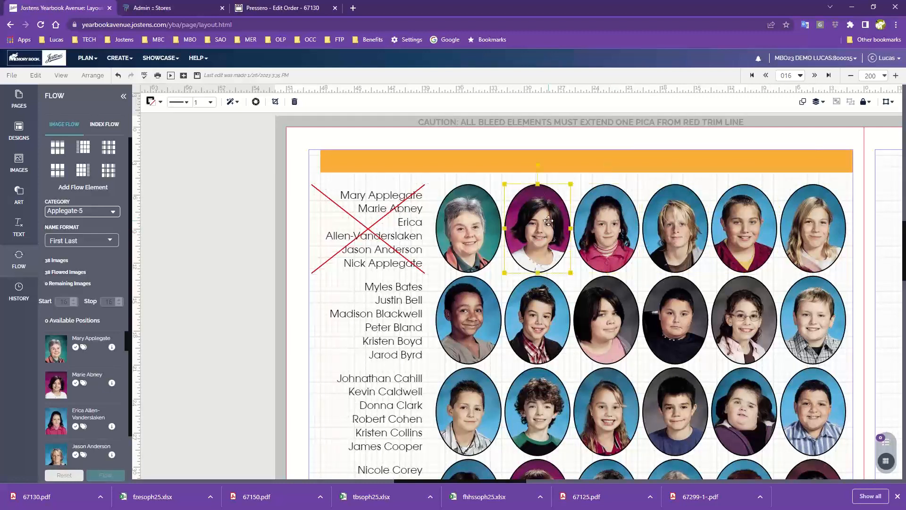
pyautogui.click(476, 226)
pyautogui.click(398, 309)
pyautogui.click(396, 238)
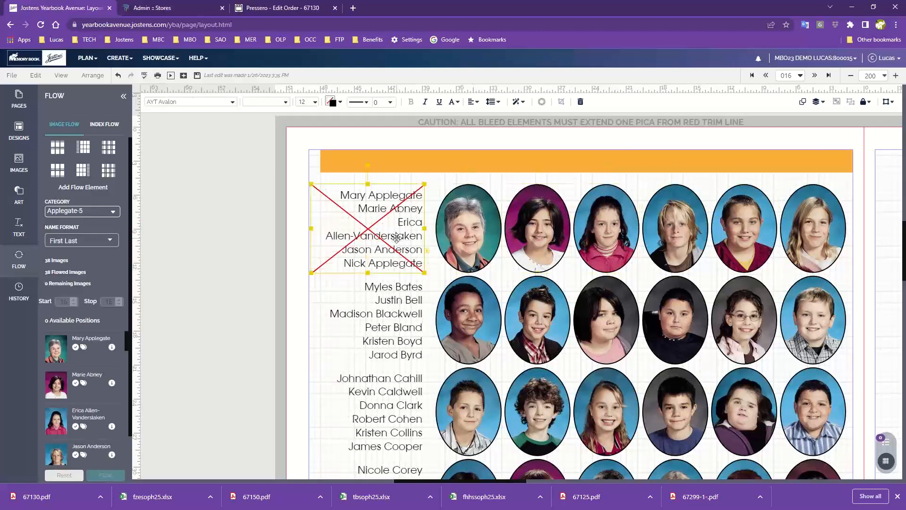
pyautogui.click(394, 320)
pyautogui.click(390, 400)
pyautogui.click(313, 391)
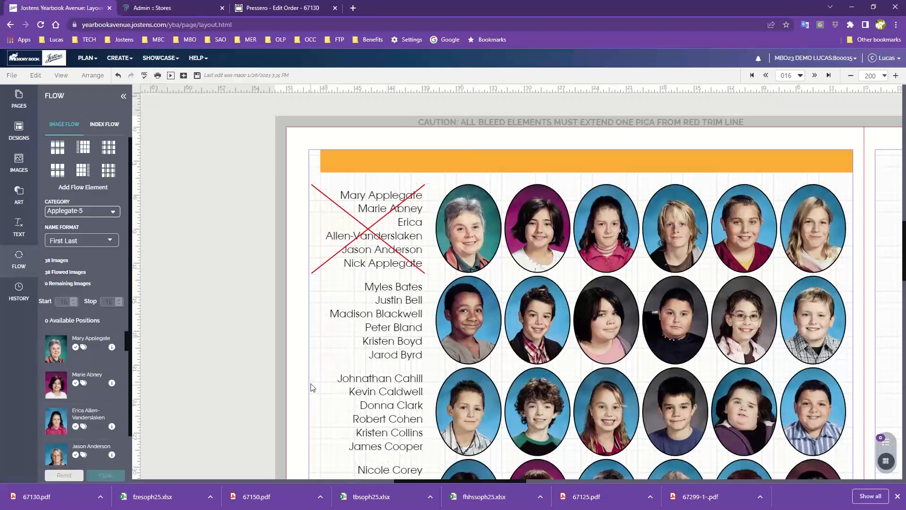
# Step: Enlarge the first row's name block on page 16 outward to the page margin and downward until all its names fit
pyautogui.click(417, 224)
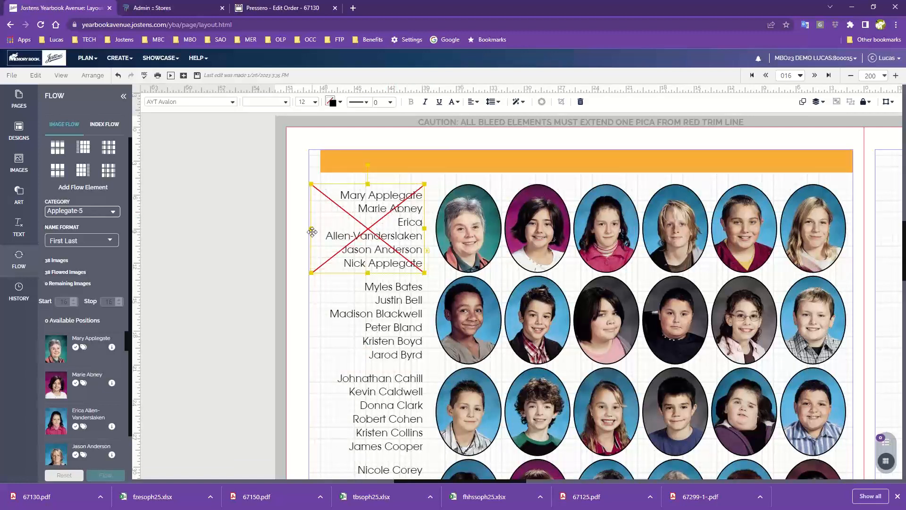
pyautogui.moveTo(311, 229); pyautogui.dragTo(301, 231)
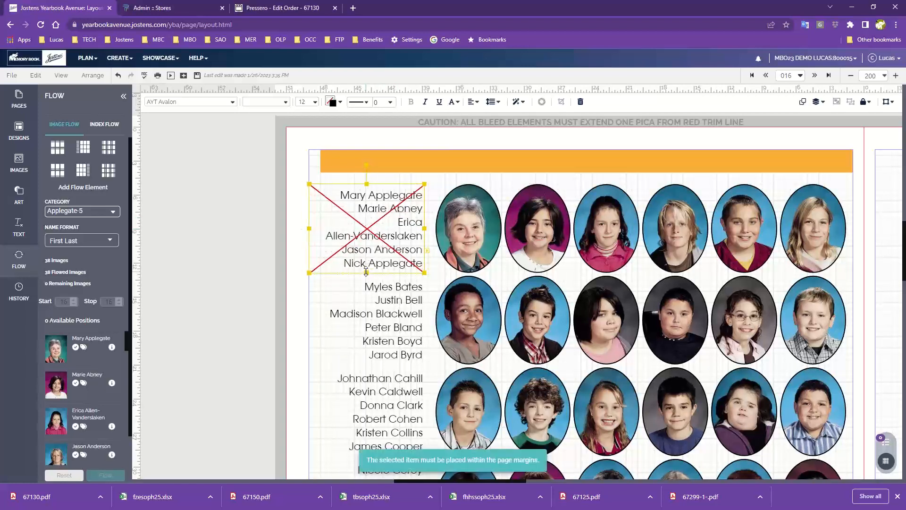
pyautogui.moveTo(366, 273); pyautogui.dragTo(364, 284)
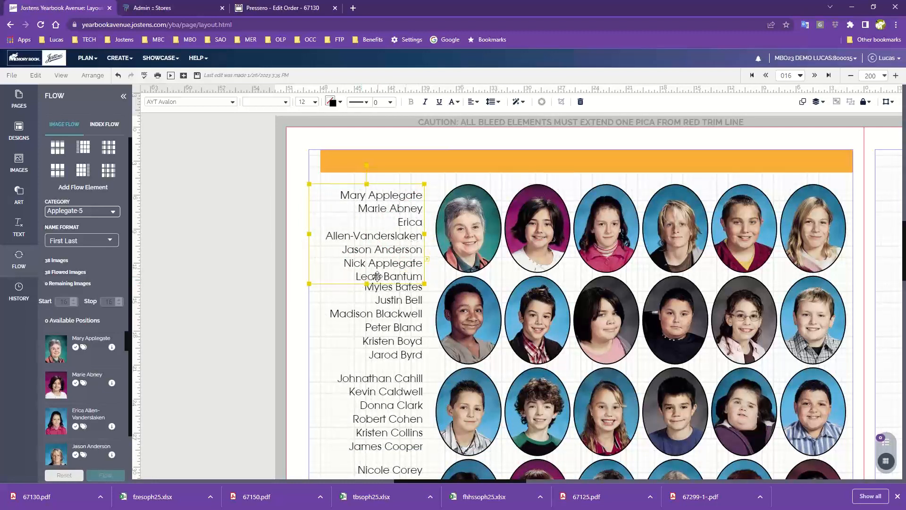
# Step: Nudge the first row's name block upward so it clears the second row's names, and save the page
pyautogui.click(438, 190)
pyautogui.click(403, 211)
pyautogui.press('Up')
pyautogui.press('Up')
pyautogui.press('Up')
pyautogui.press('Up')
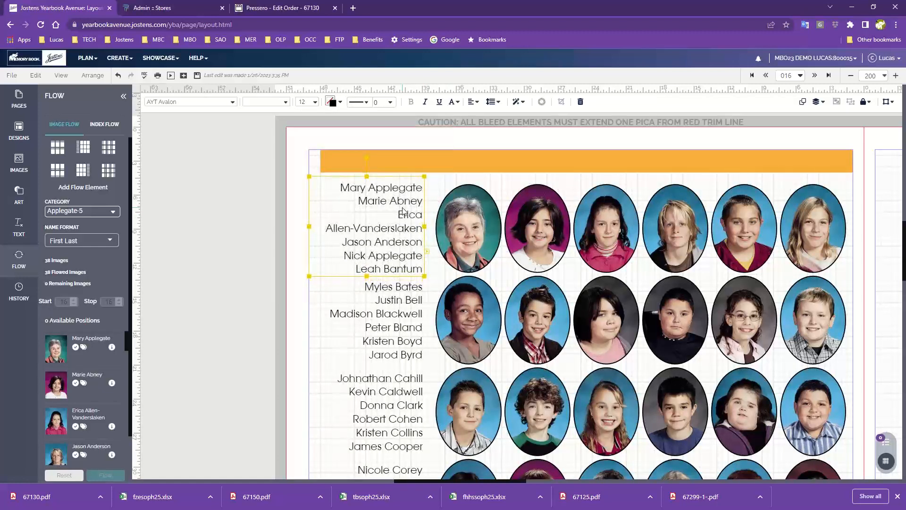
pyautogui.click(309, 293)
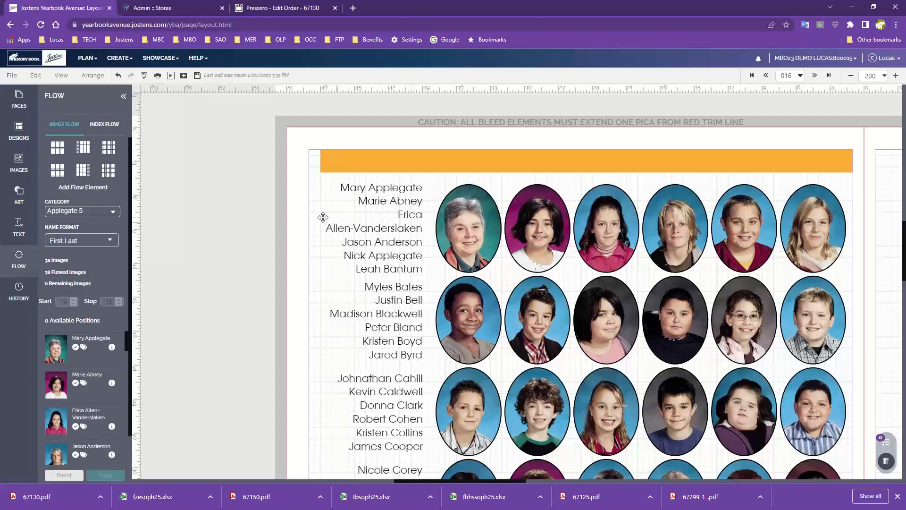
pyautogui.click(197, 76)
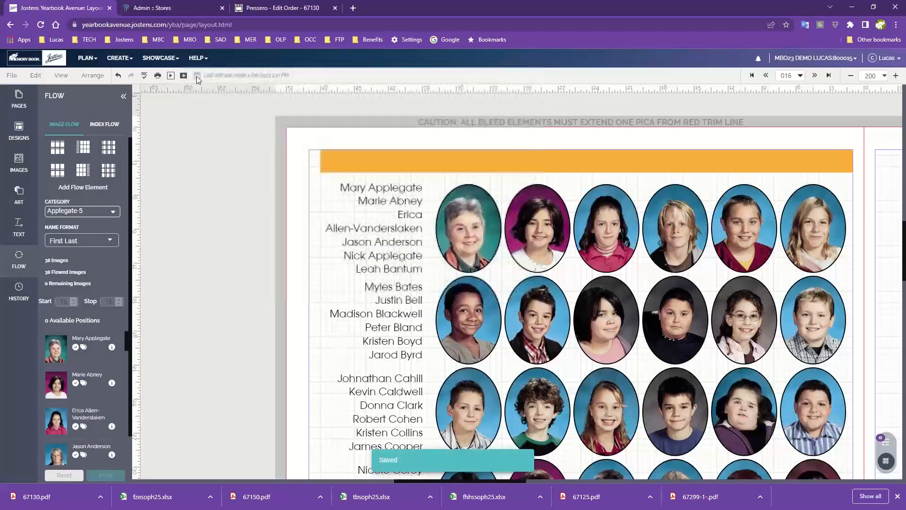
# Step: Examine the whole page 16 portrait layout, from the full spread down to the individual rows and name blocks
pyautogui.scroll(-1, 259, 190)
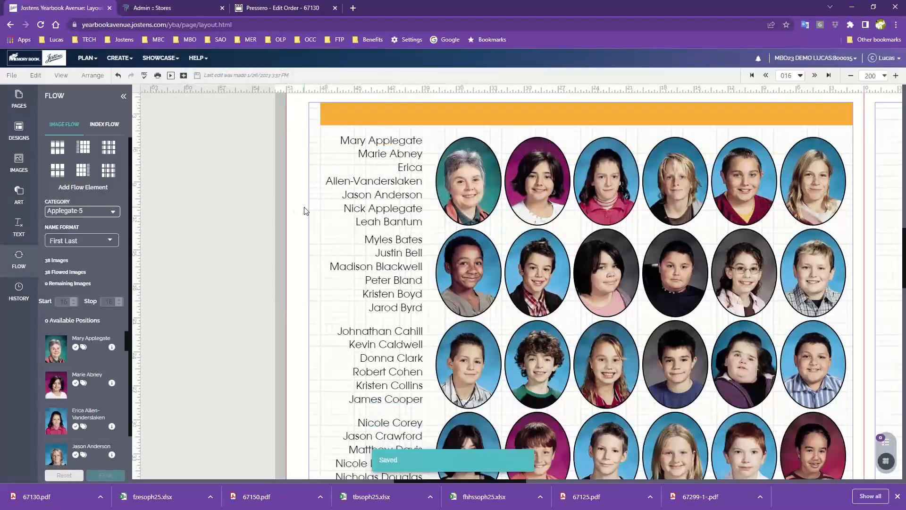
pyautogui.click(851, 75)
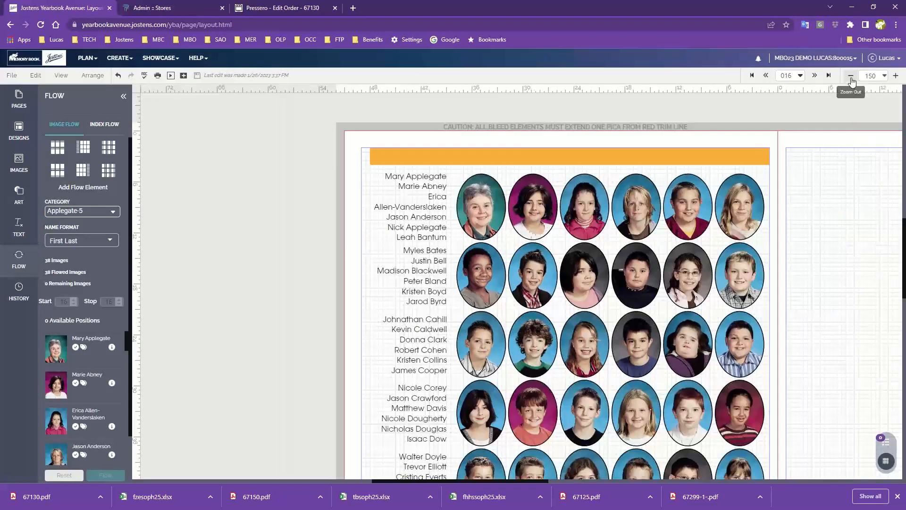
pyautogui.click(850, 76)
pyautogui.click(851, 75)
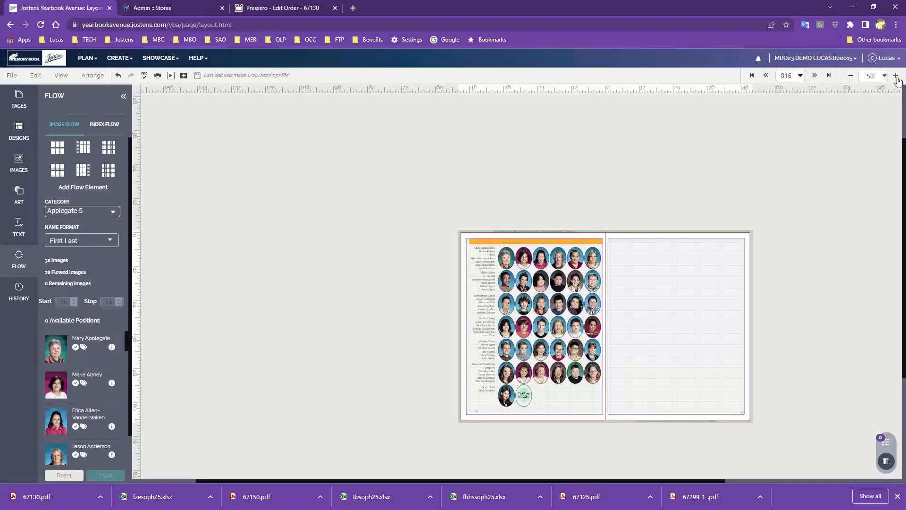
pyautogui.click(896, 75)
pyautogui.click(896, 76)
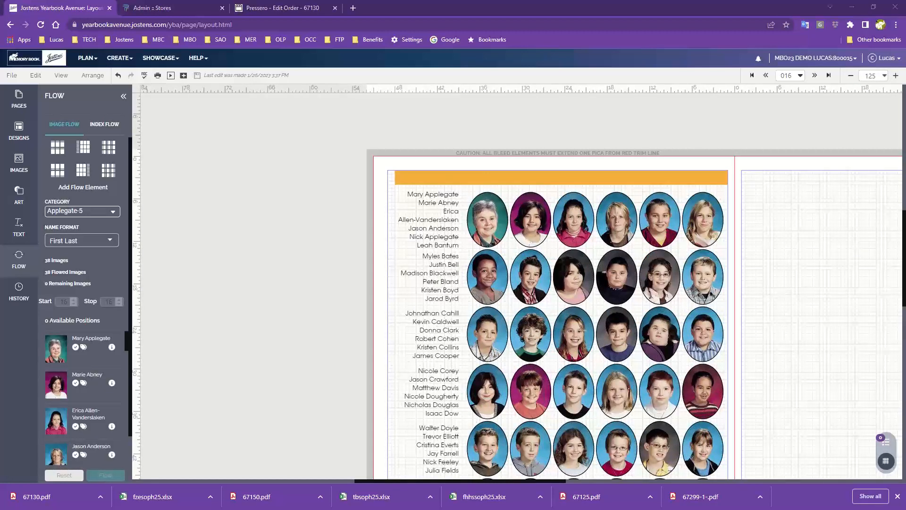
pyautogui.click(804, 291)
pyautogui.scroll(-1, 633, 406)
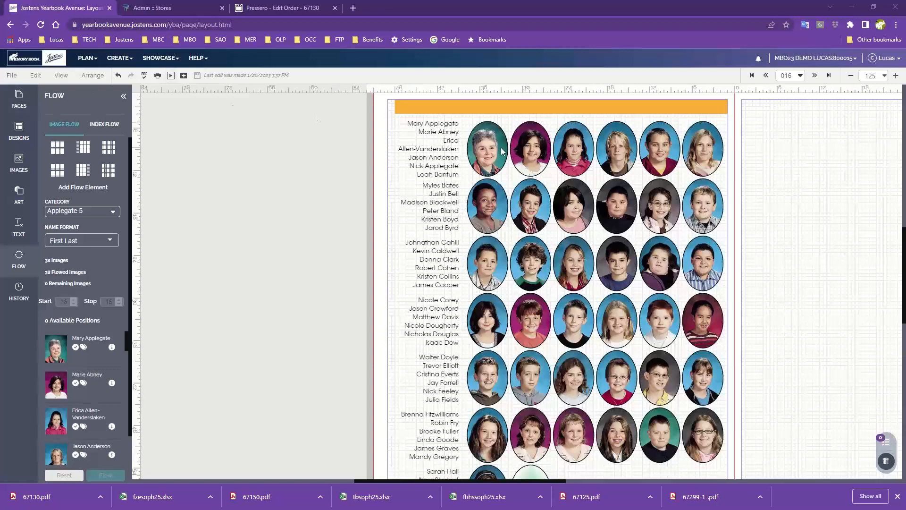
pyautogui.click(485, 163)
pyautogui.click(283, 253)
pyautogui.scroll(3, 242, 274)
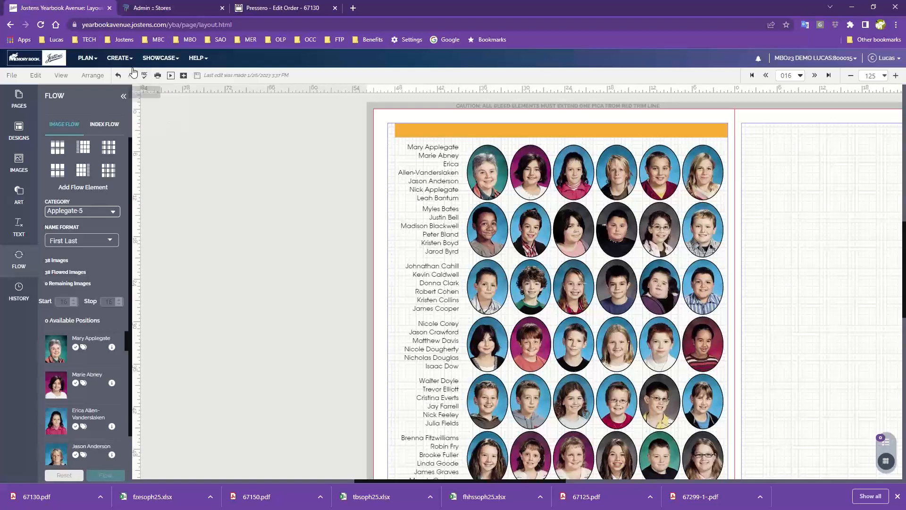
# Step: Go to the Image Library, dismiss the folder-state notice, and display the Applegate-5 portrait category
pyautogui.click(118, 59)
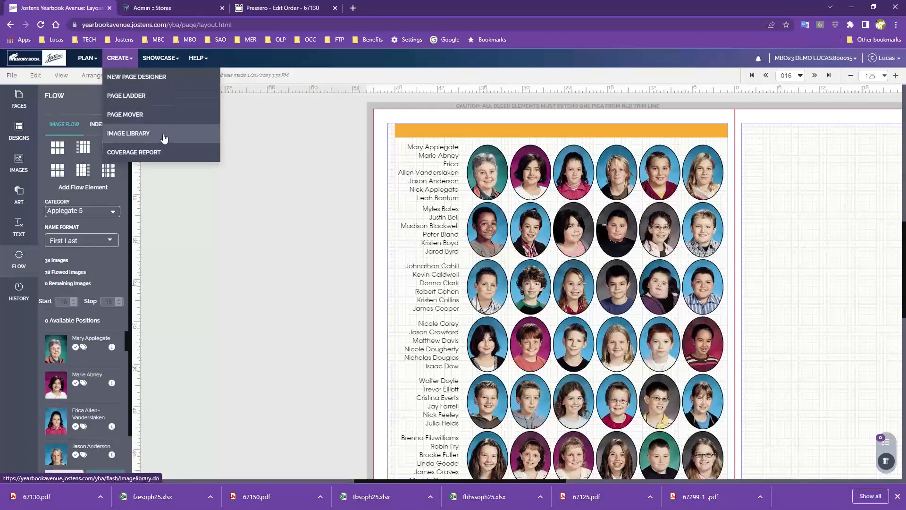
pyautogui.click(141, 134)
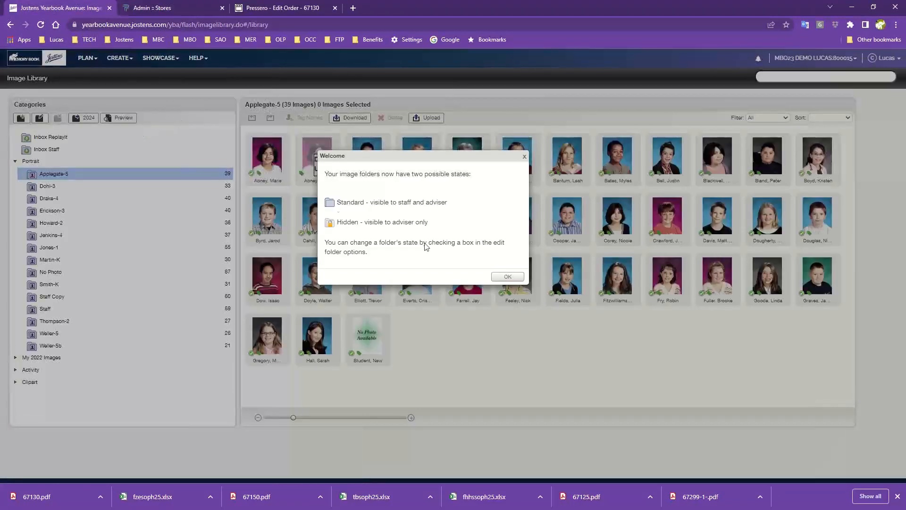
pyautogui.click(513, 276)
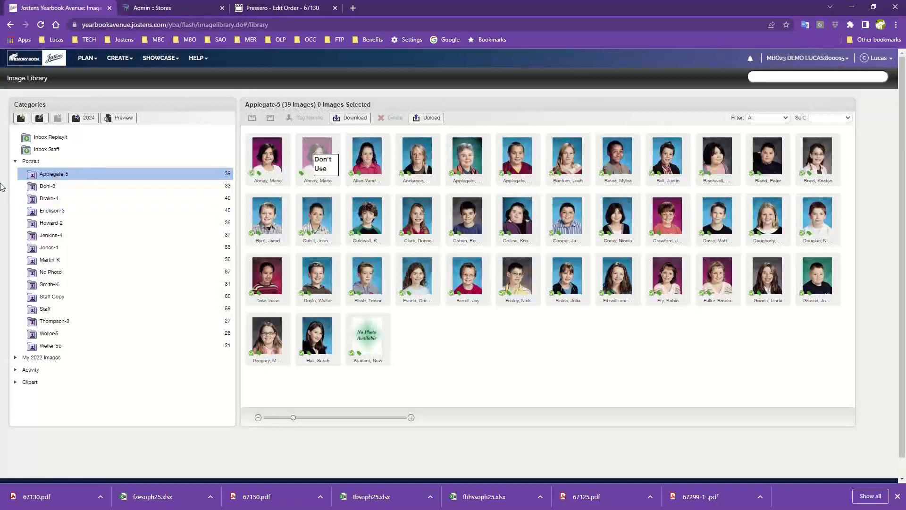
pyautogui.click(46, 188)
pyautogui.click(49, 178)
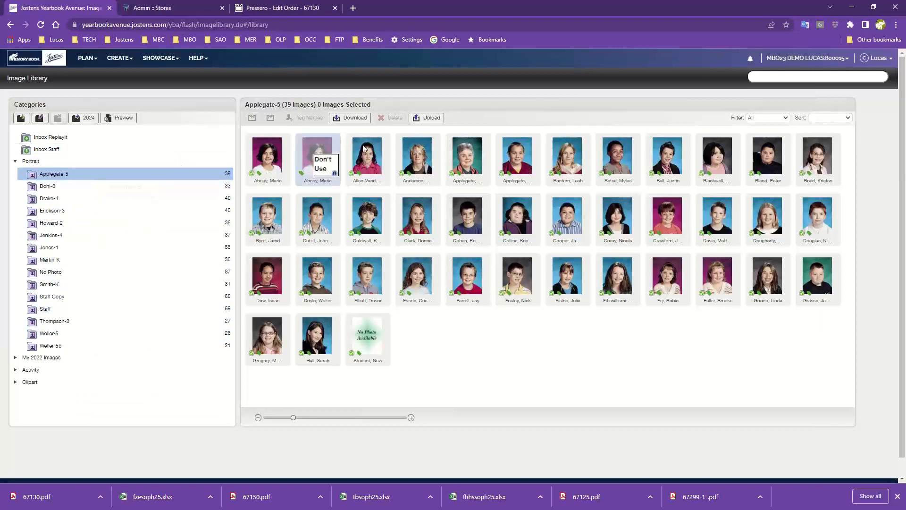
# Step: Start an image upload into Applegate-5 and browse to the computer's Pictures folder
pyautogui.click(423, 121)
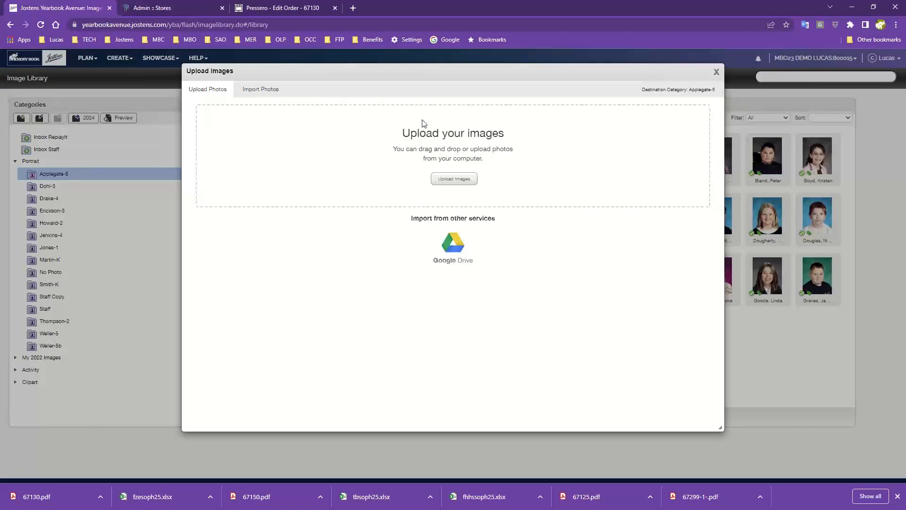
pyautogui.click(454, 179)
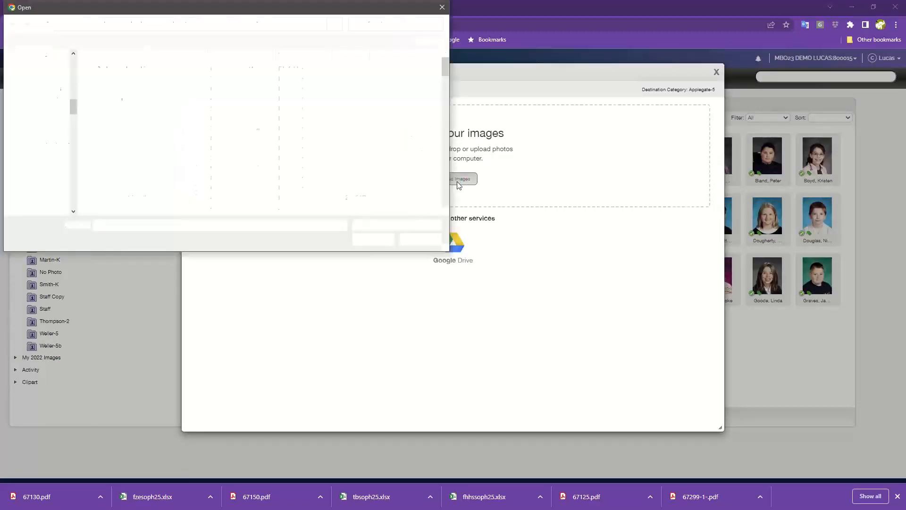
pyautogui.scroll(10, 57, 165)
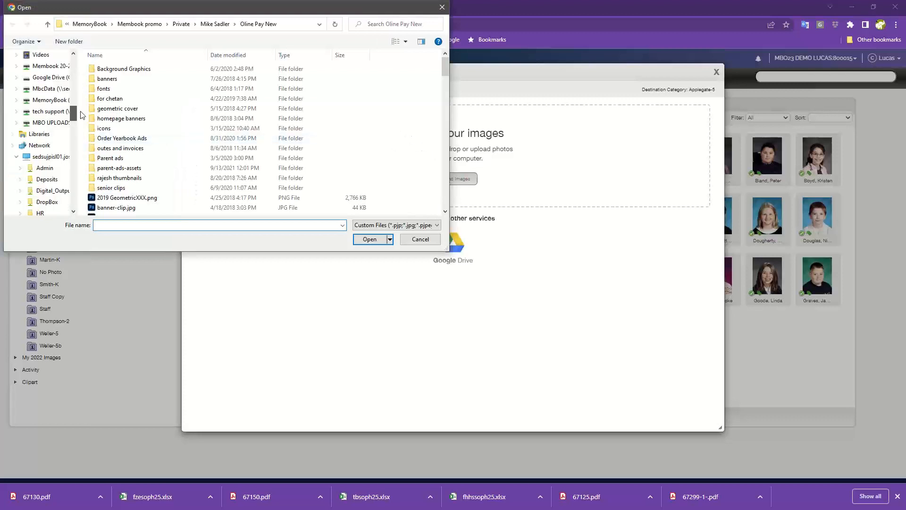
pyautogui.scroll(-3, 61, 148)
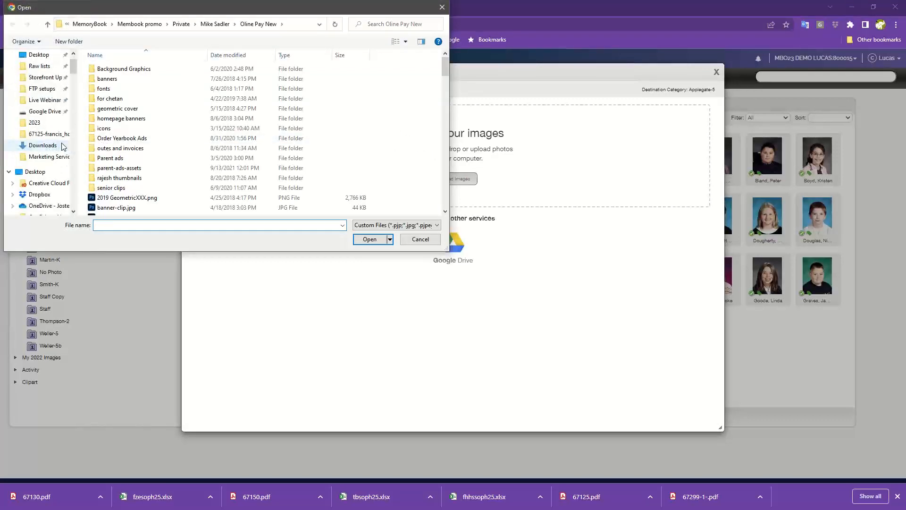
pyautogui.scroll(-3, 57, 156)
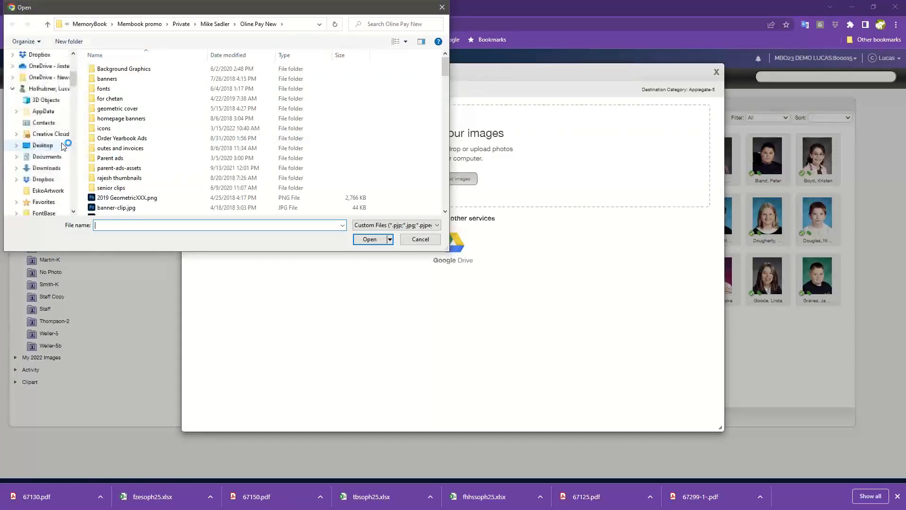
pyautogui.scroll(-3, 51, 162)
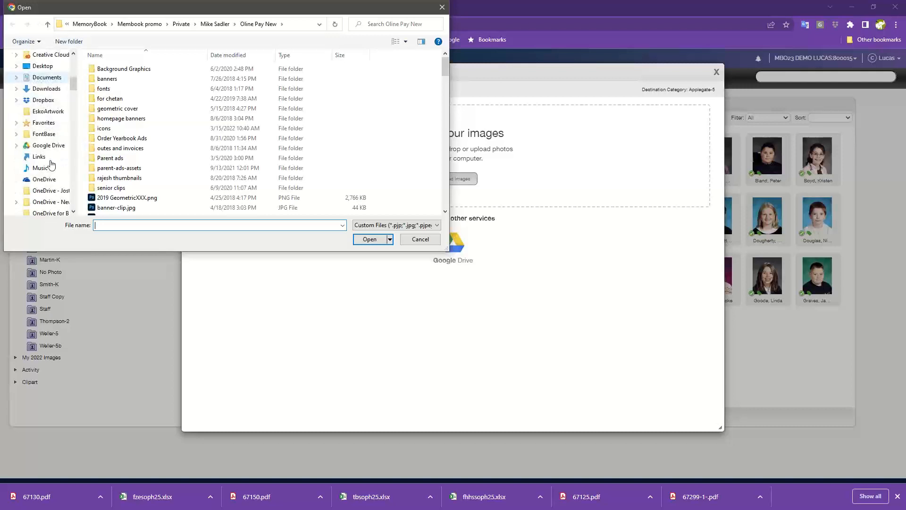
pyautogui.click(46, 88)
pyautogui.click(108, 25)
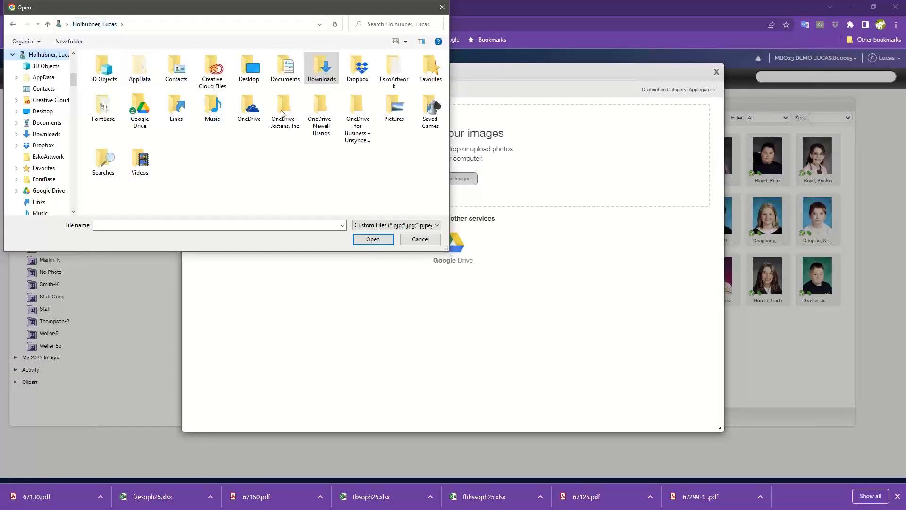
pyautogui.doubleClick(394, 107)
# Step: Upload 2021-04-06_15-25-36 glove.png from the Pictures folder into Applegate-5 and close the upload dialog
pyautogui.scroll(-10, 275, 141)
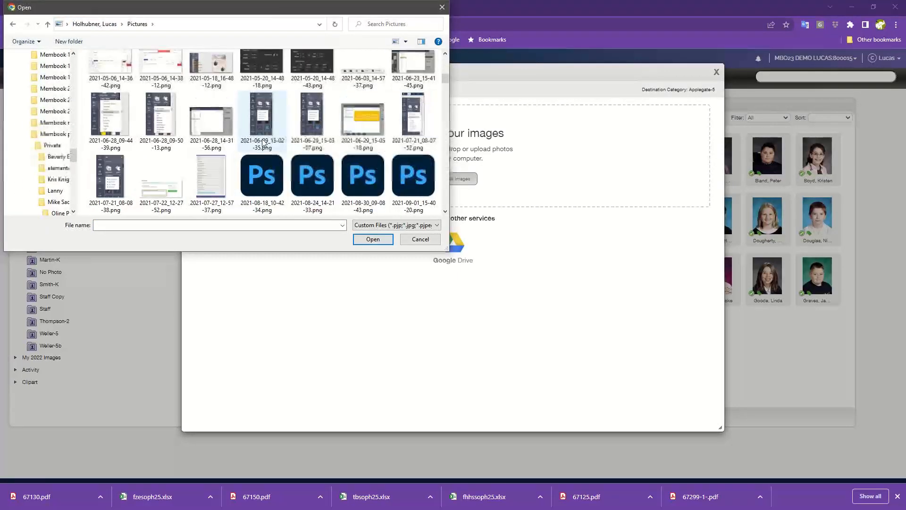
pyautogui.scroll(-10, 263, 143)
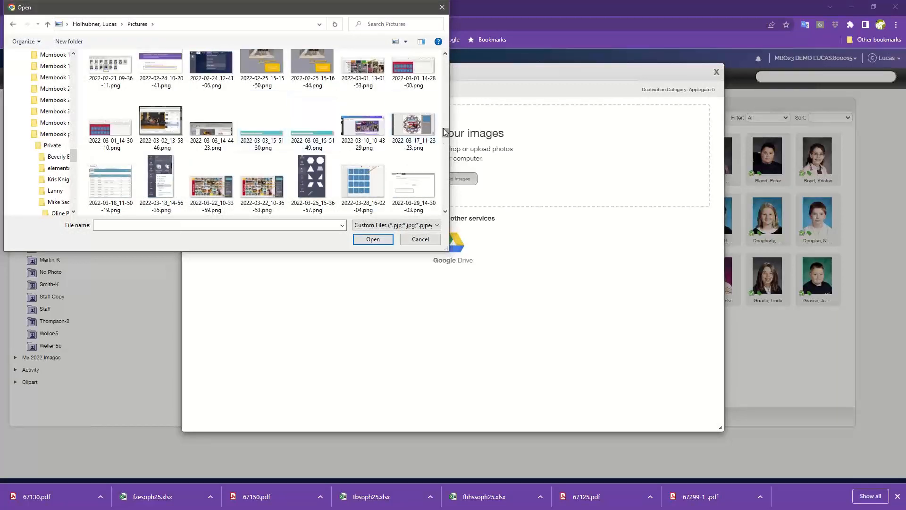
pyautogui.moveTo(445, 134); pyautogui.dragTo(446, 212)
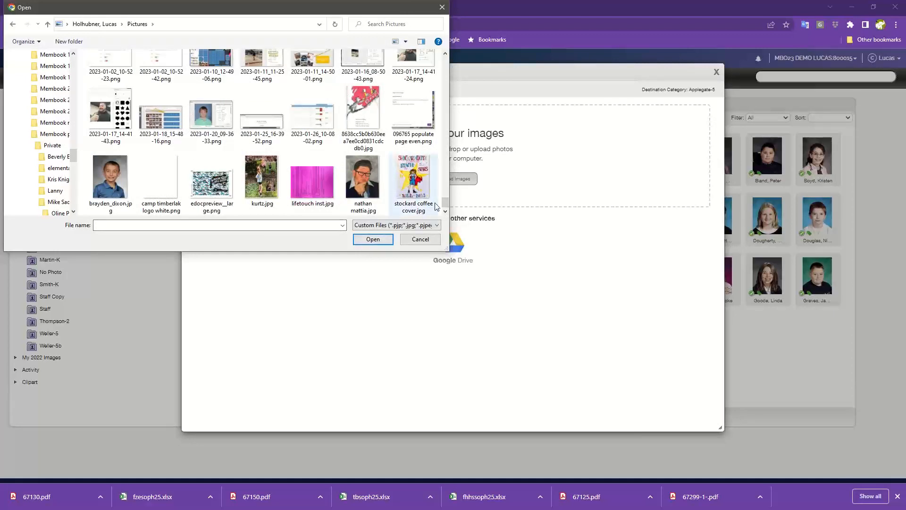
pyautogui.moveTo(445, 203); pyautogui.dragTo(448, 61)
pyautogui.click(362, 148)
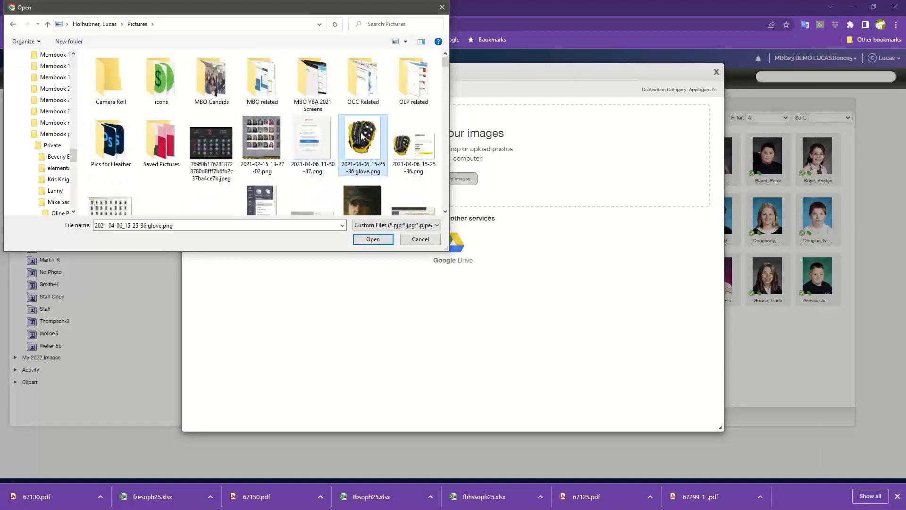
pyautogui.click(372, 240)
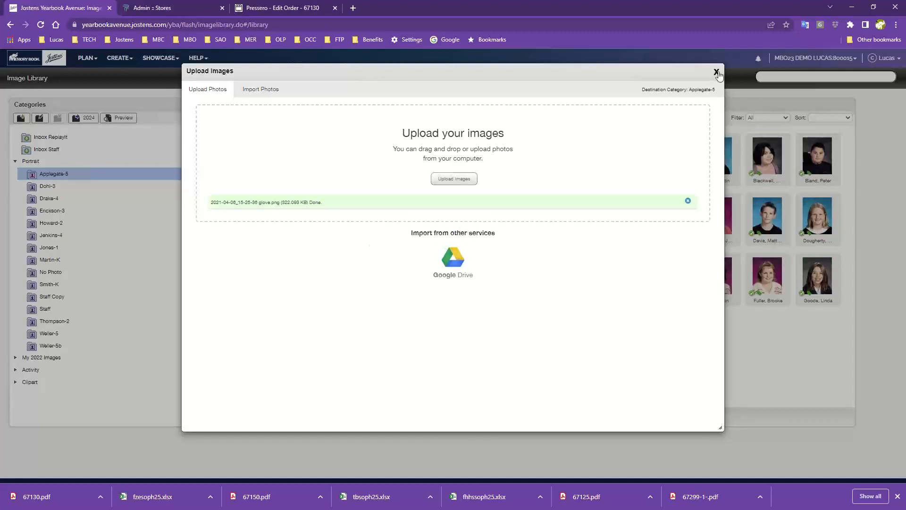
pyautogui.click(716, 72)
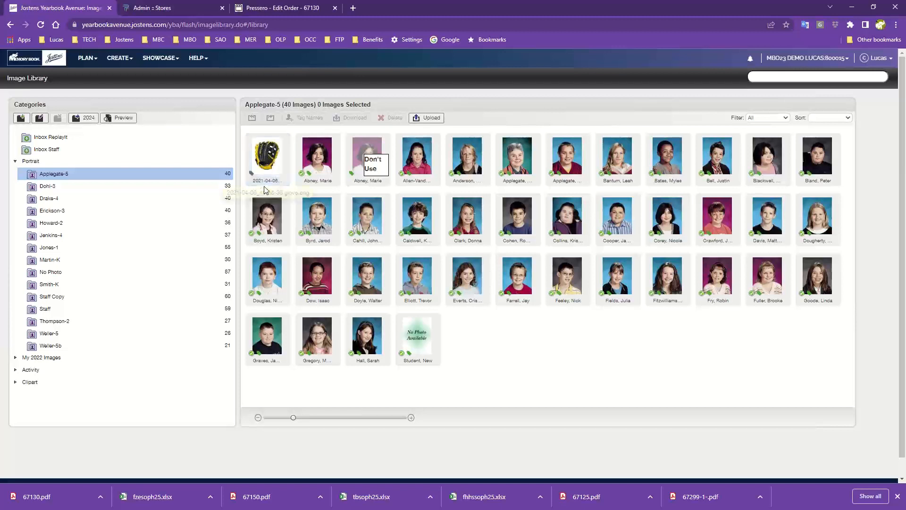
# Step: Tag the uploaded glove image with a new person, filling in the first and last name, and finish the tagging
pyautogui.click(268, 161)
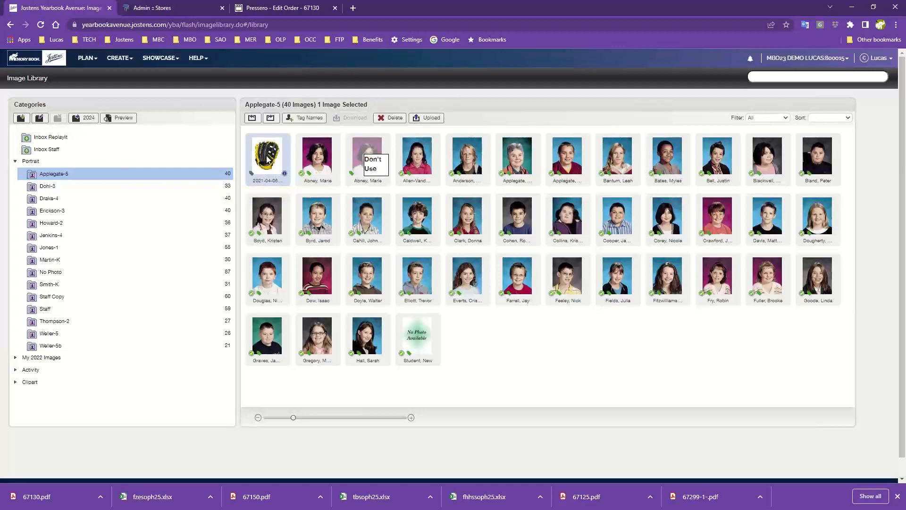
pyautogui.click(309, 119)
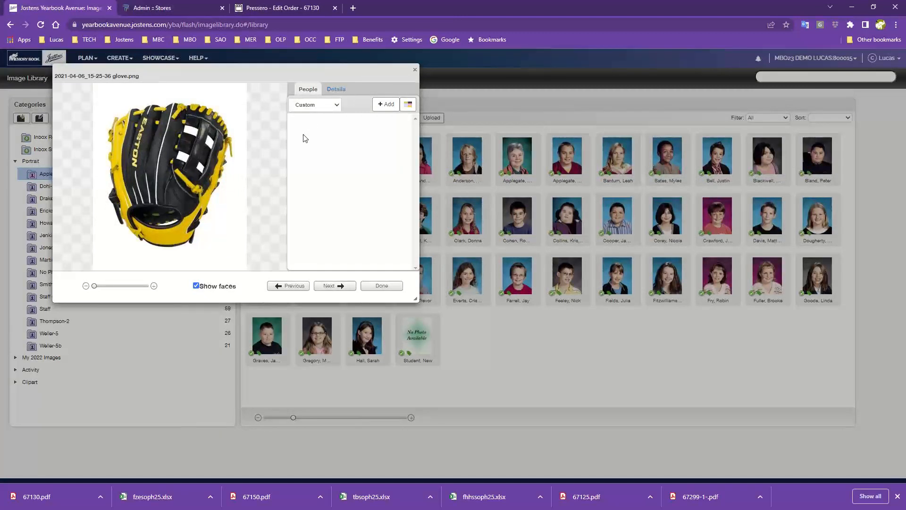
pyautogui.click(387, 106)
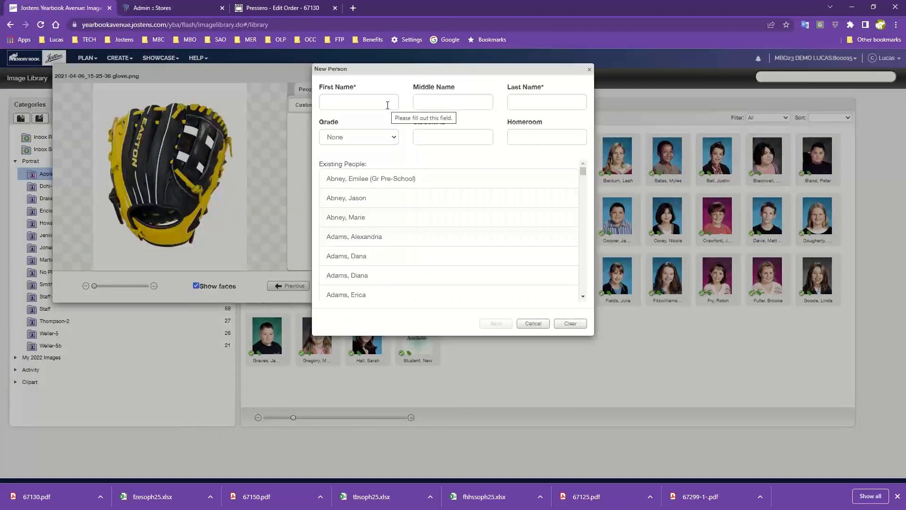
pyautogui.click(354, 104)
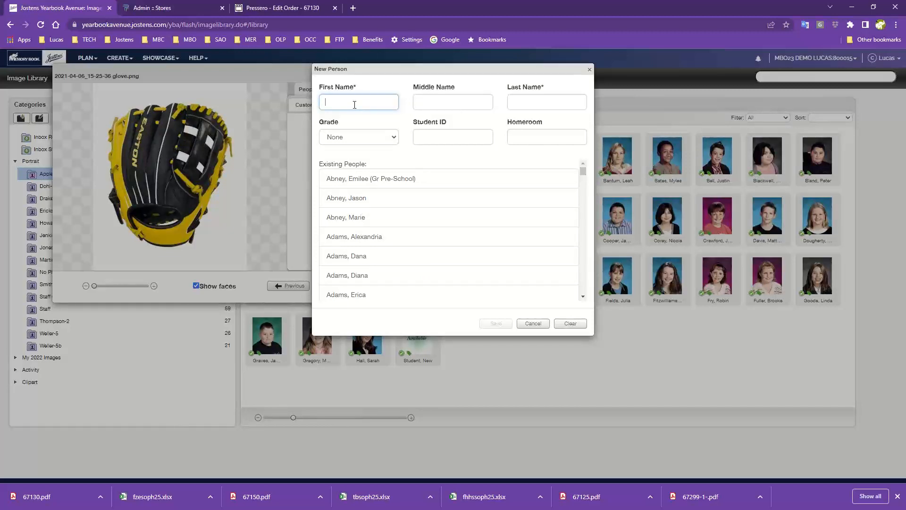
pyautogui.write('Ea')
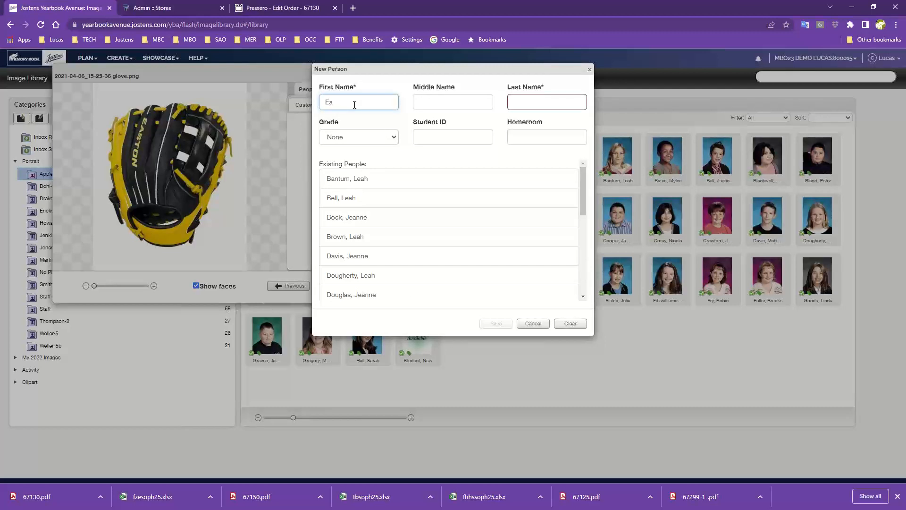
pyautogui.write('stonb')
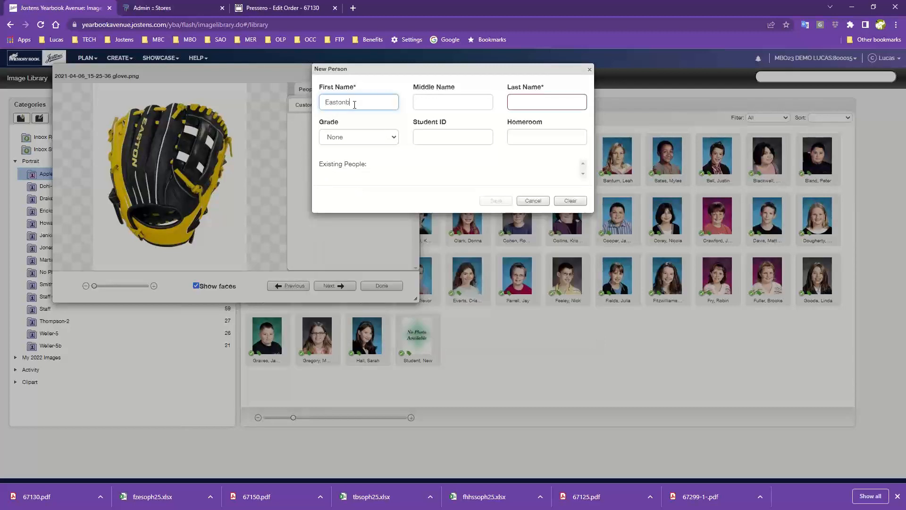
pyautogui.press('Tab')
pyautogui.press('Tab')
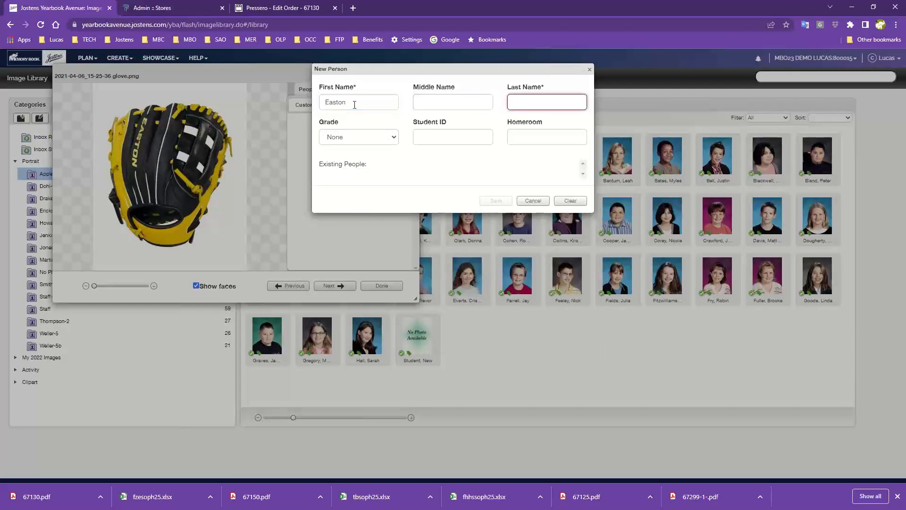
pyautogui.write('Glover')
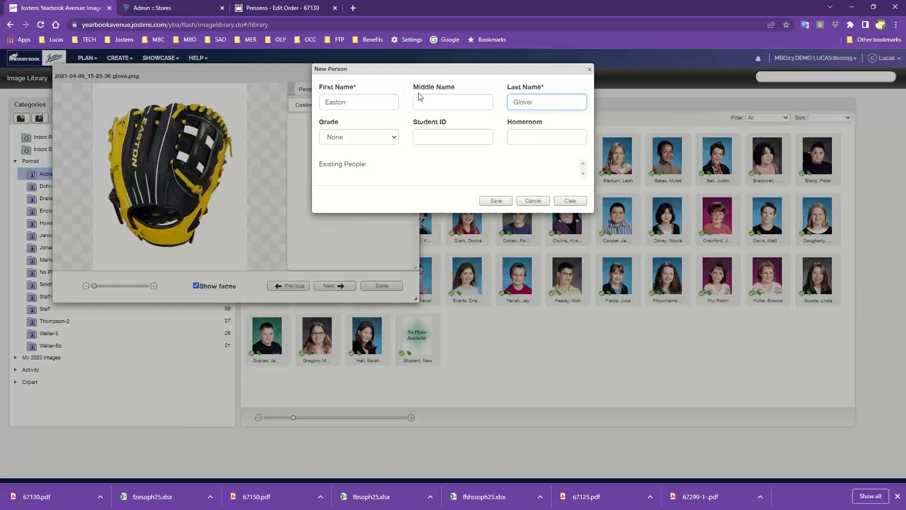
pyautogui.click(497, 202)
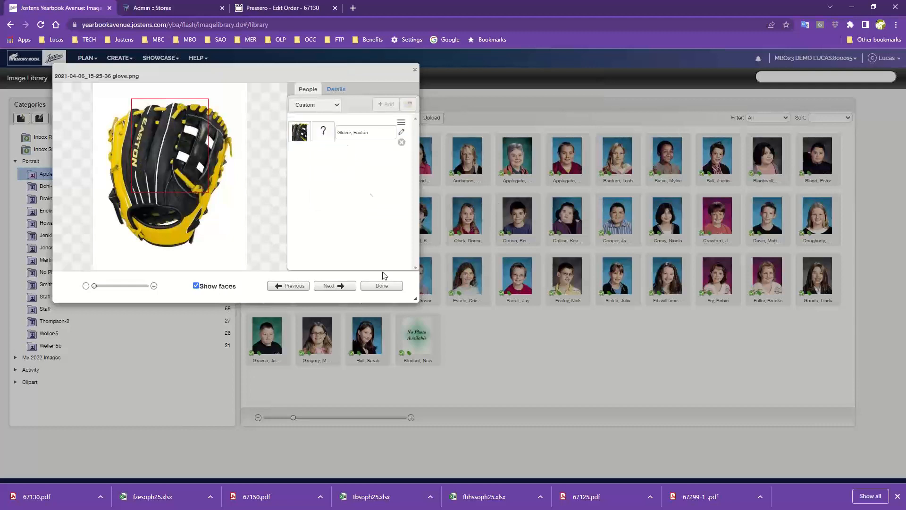
pyautogui.click(378, 286)
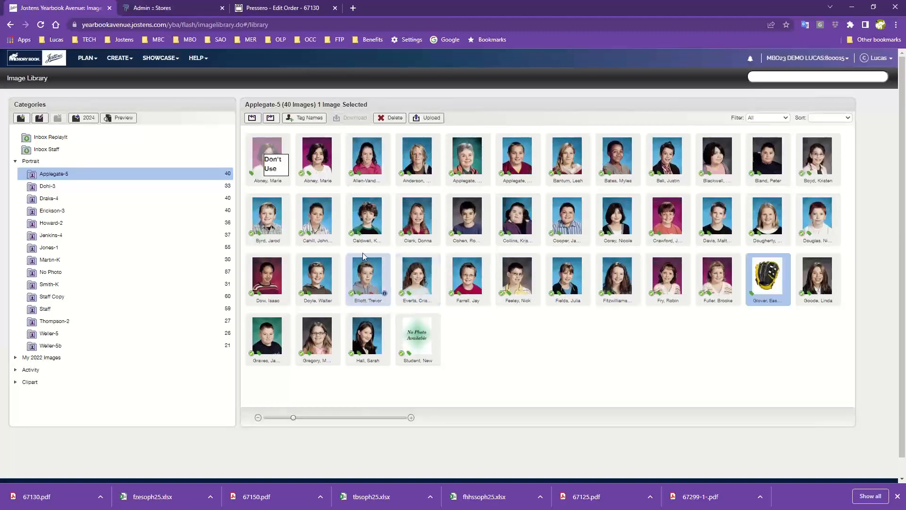